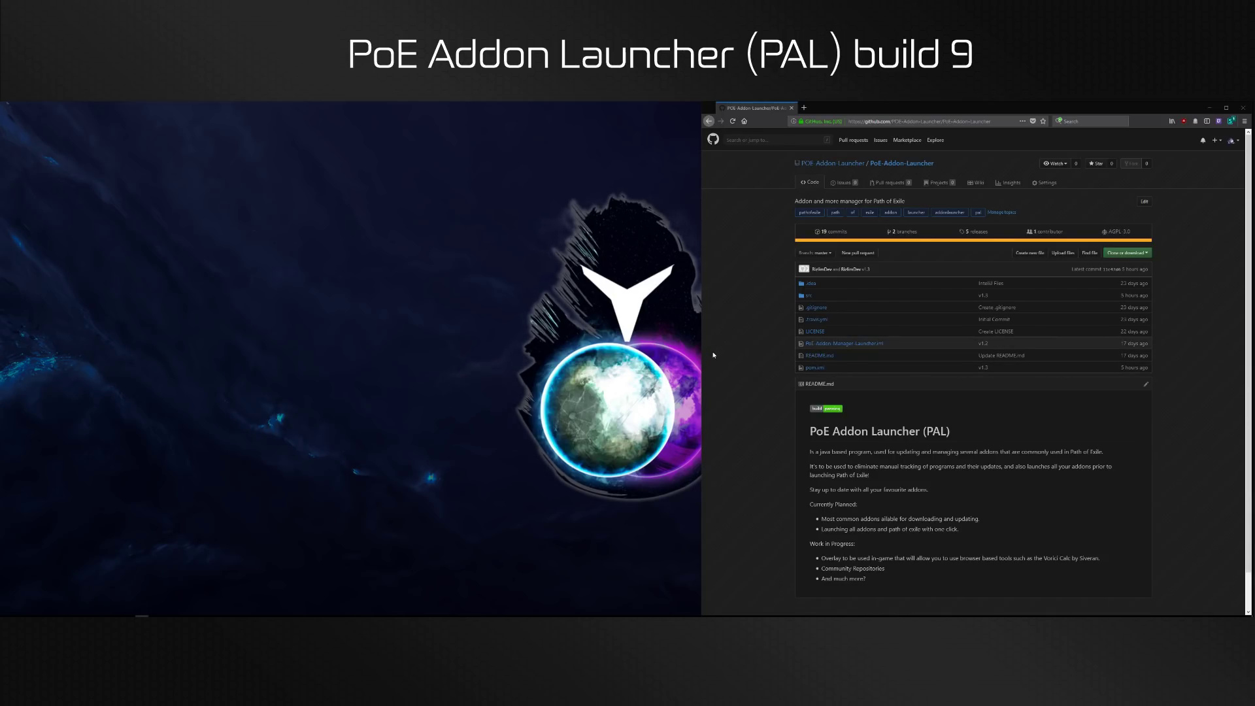
Check the PoE-Addon-Launcher repository's open issues and return to its code page
left_click(850, 190)
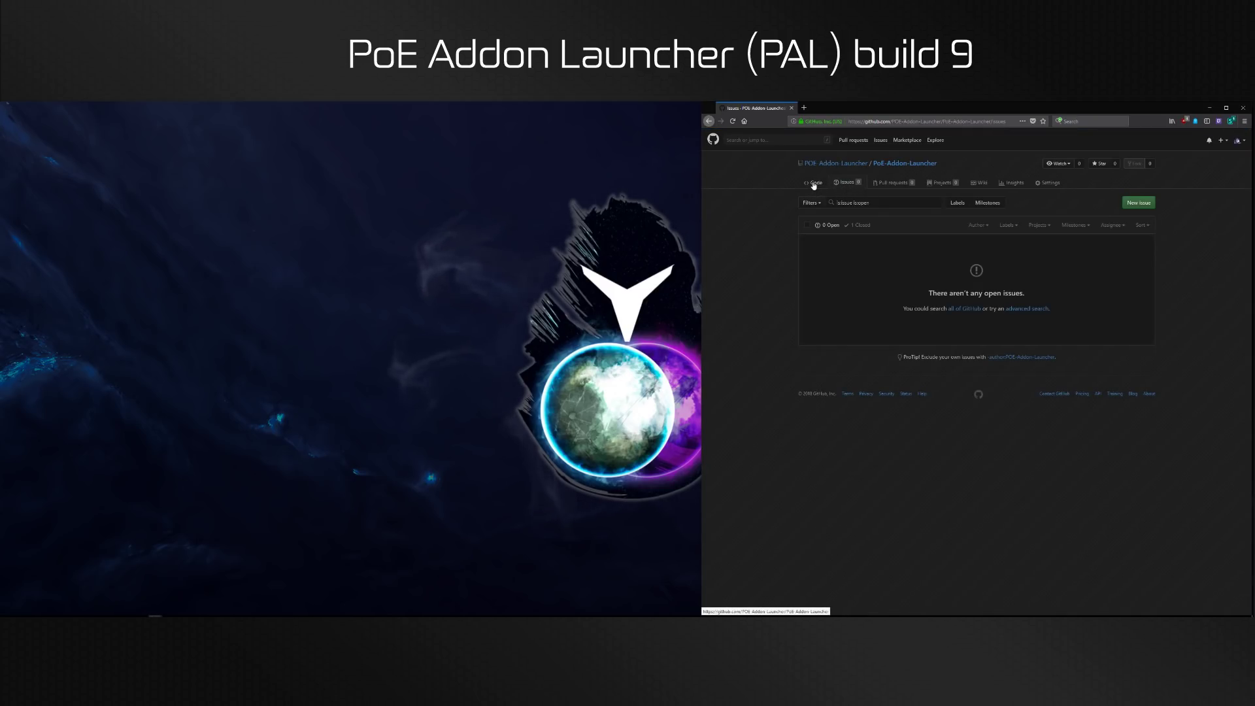
left_click(814, 184)
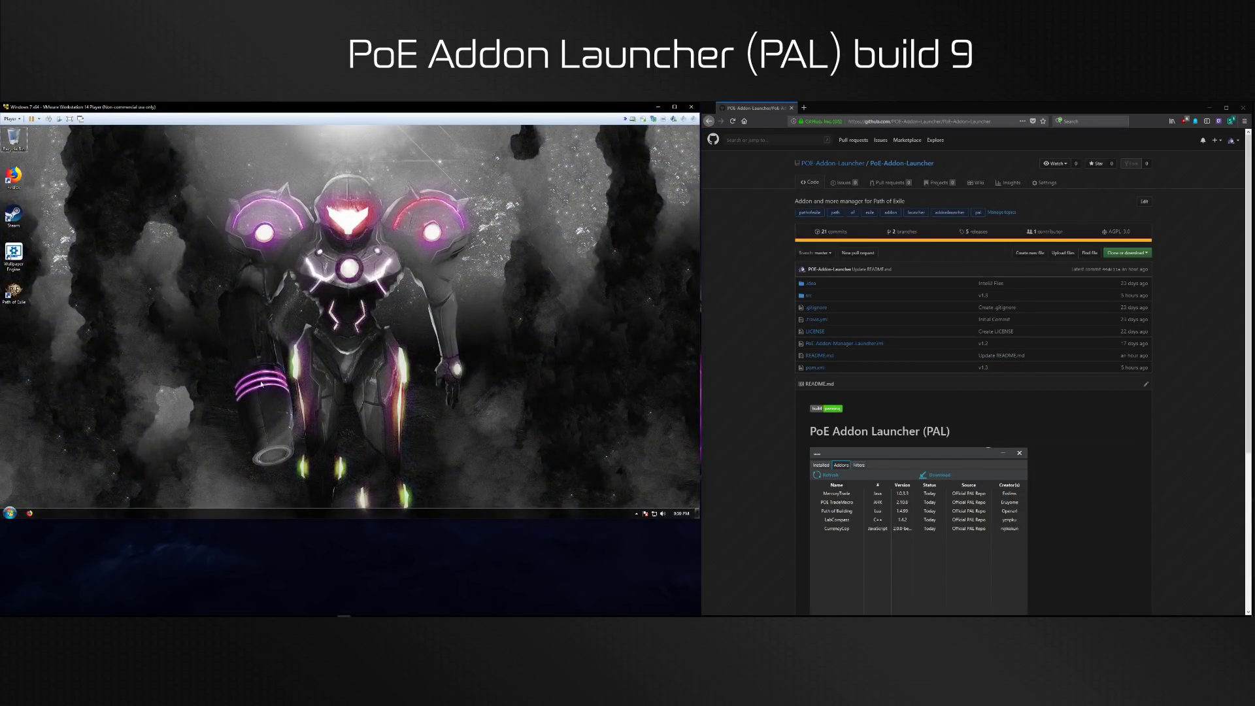
In the virtual machine's Firefox, search the web for "jre 8" and open Oracle's Java SE Runtime Environment 8 downloads page
left_click(29, 513)
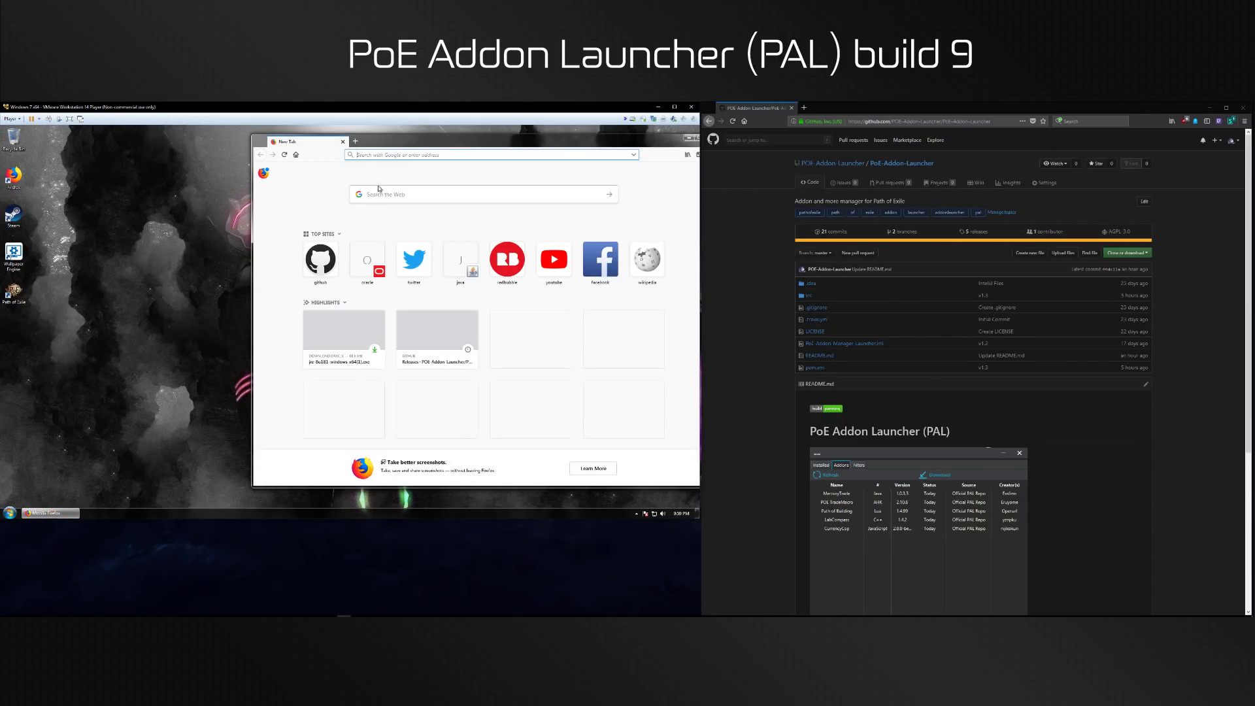
left_click(379, 192)
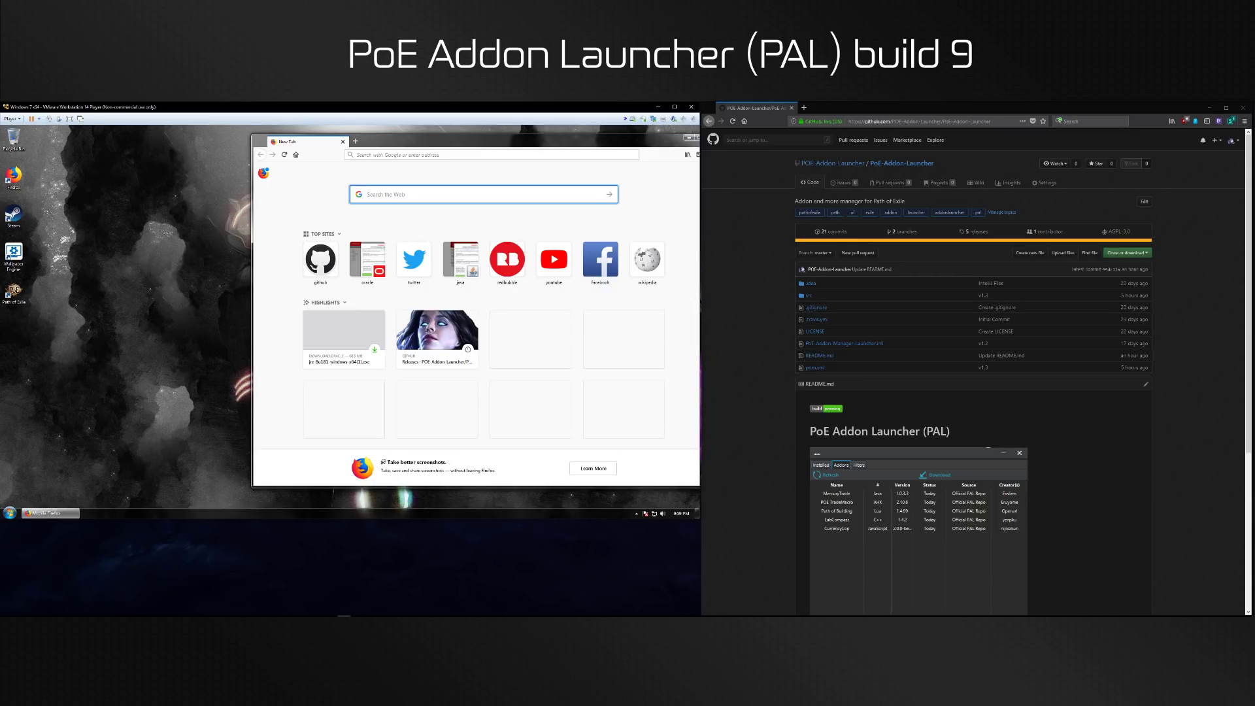
type("jre 8")
key("Return")
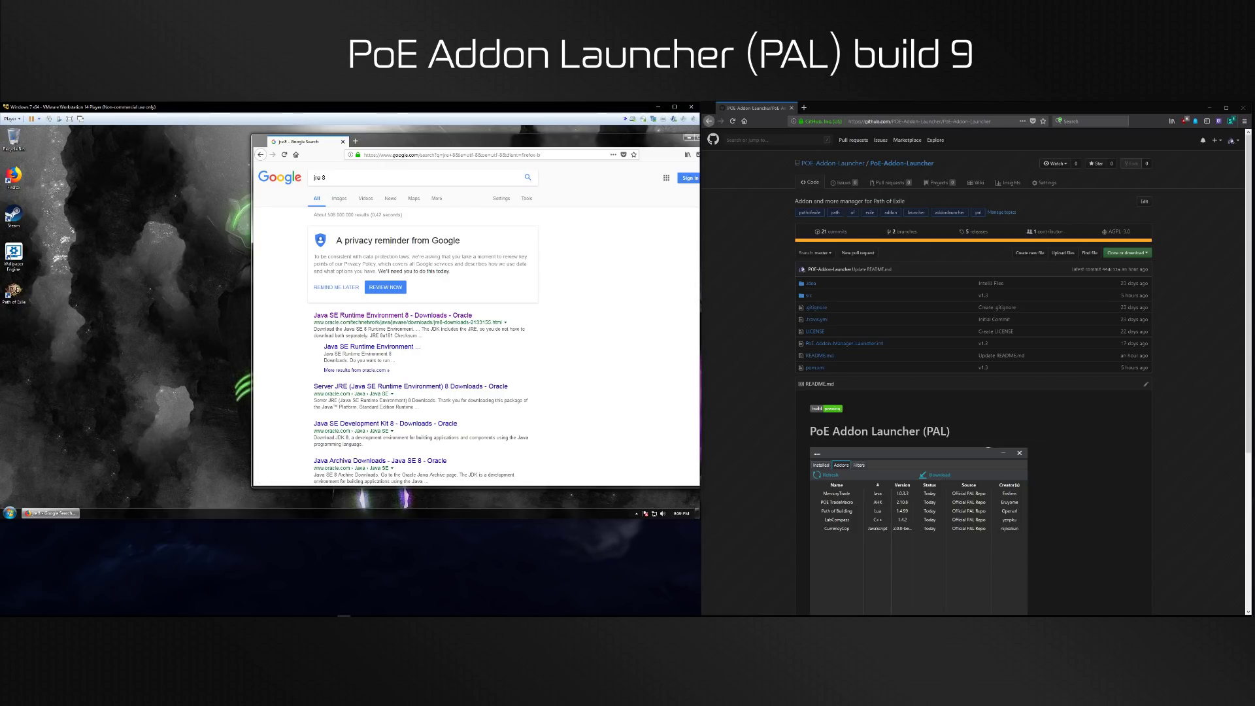
left_click(348, 317)
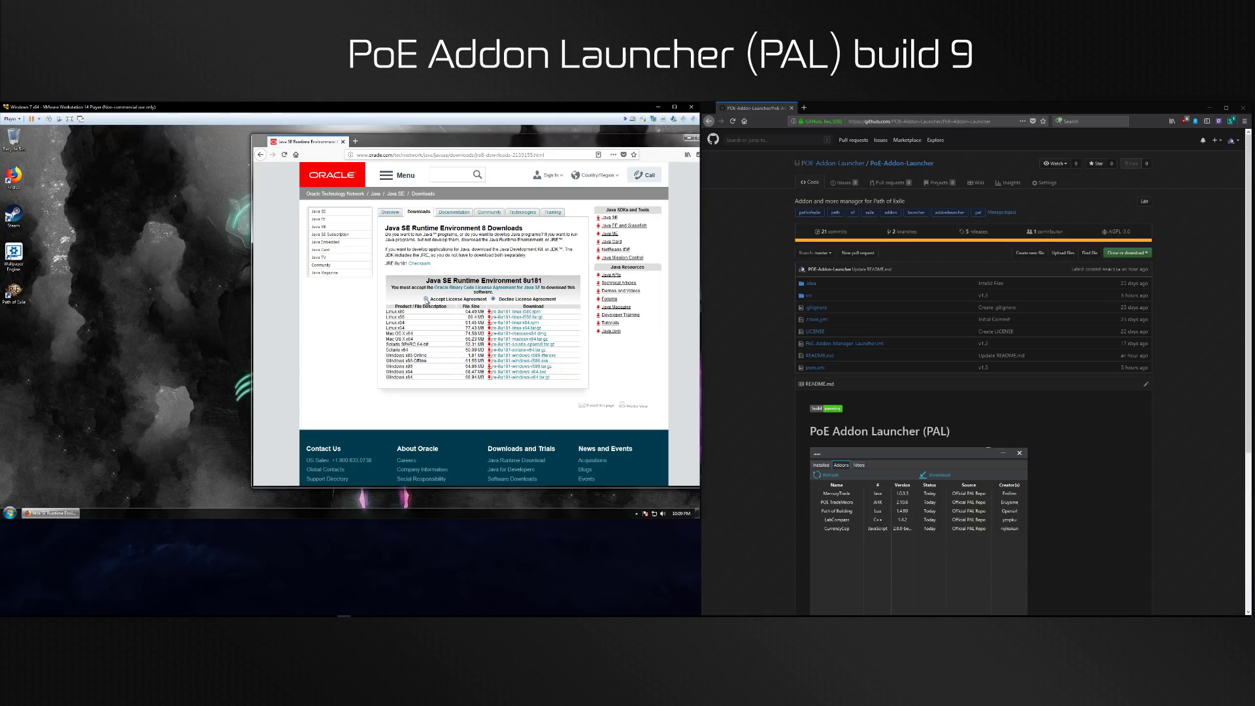
Accept the Java license agreement and download the Windows x64 installer jre-8u181-windows-x64.exe
left_click(427, 299)
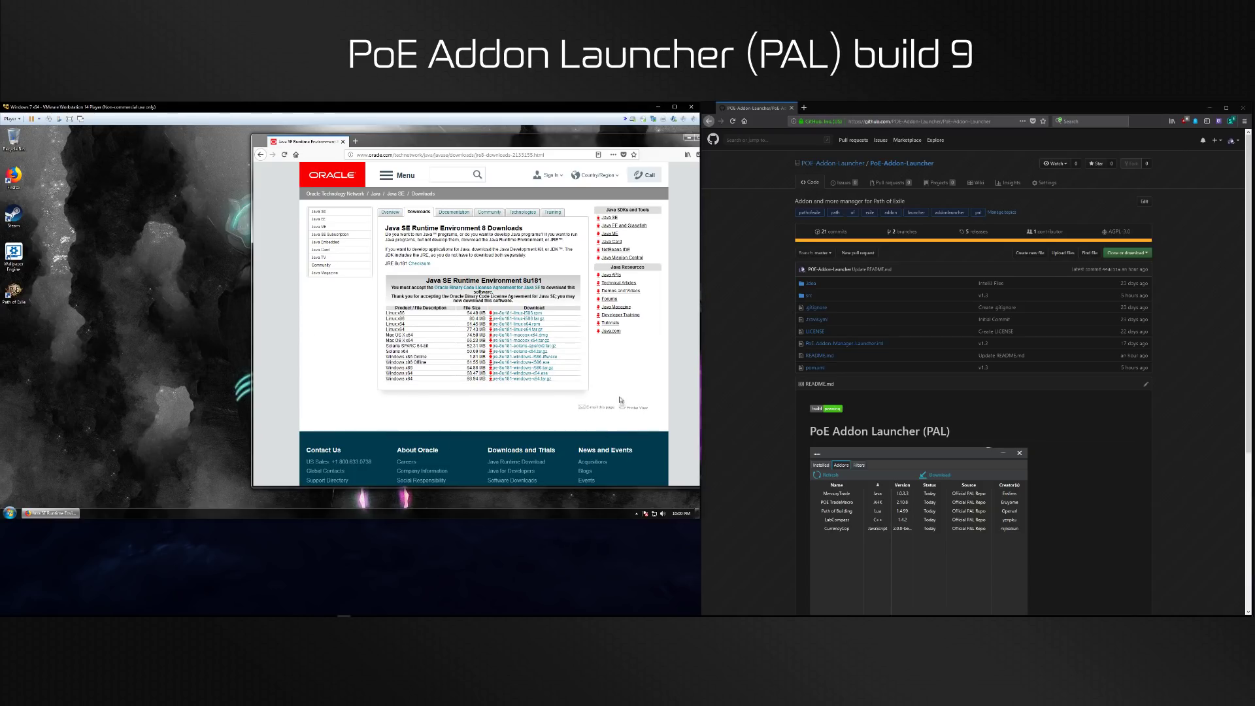
left_click(509, 373)
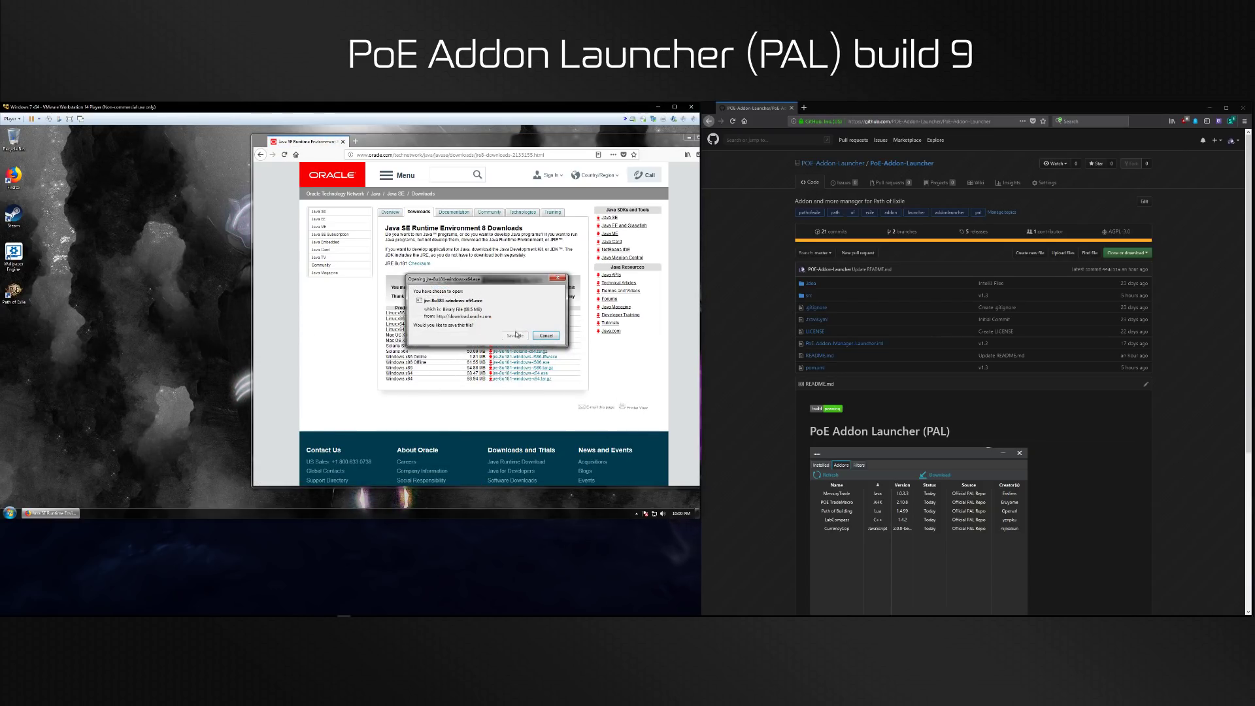
left_click(515, 336)
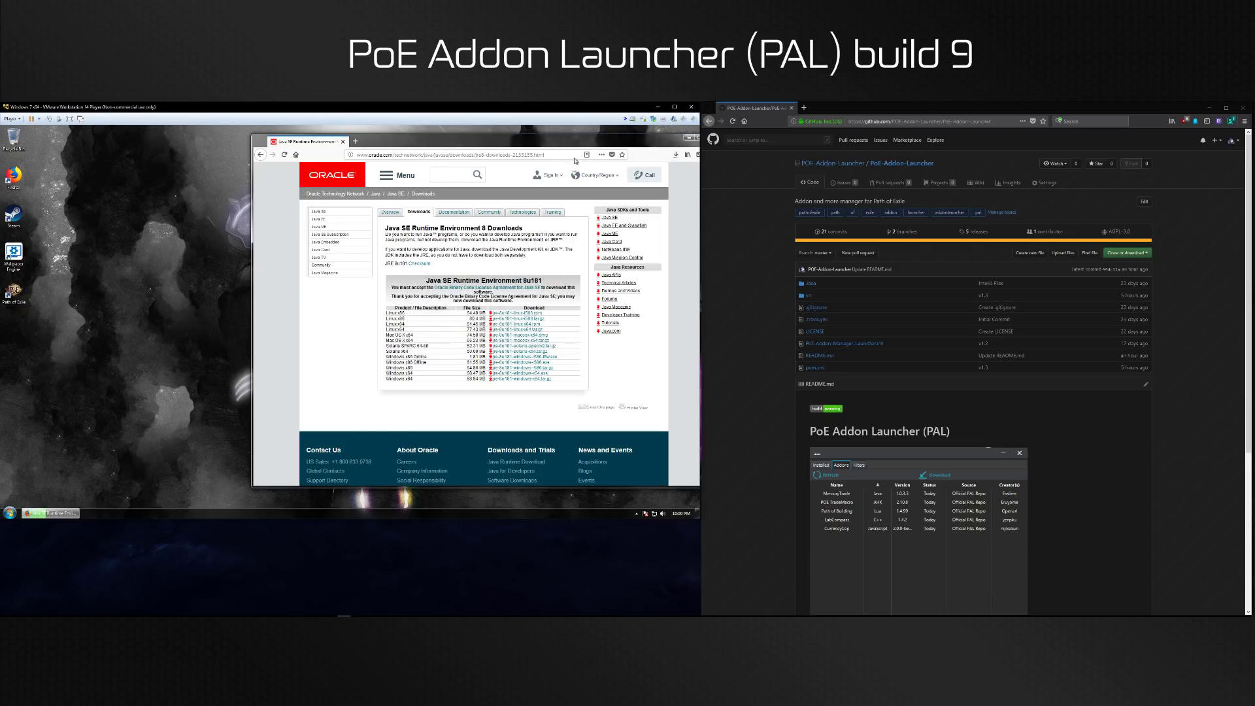
Run the downloaded Java installer with permission to make changes, close the browser, and start the Java installation
left_click(674, 156)
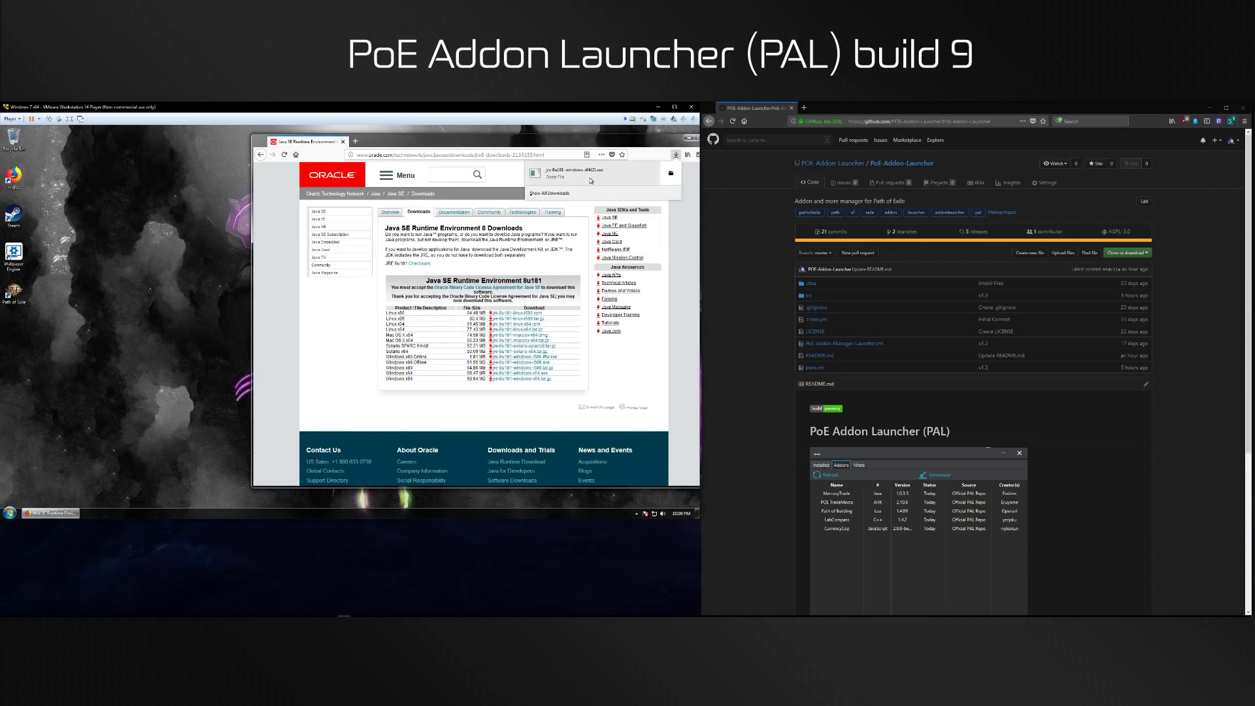
left_click(590, 177)
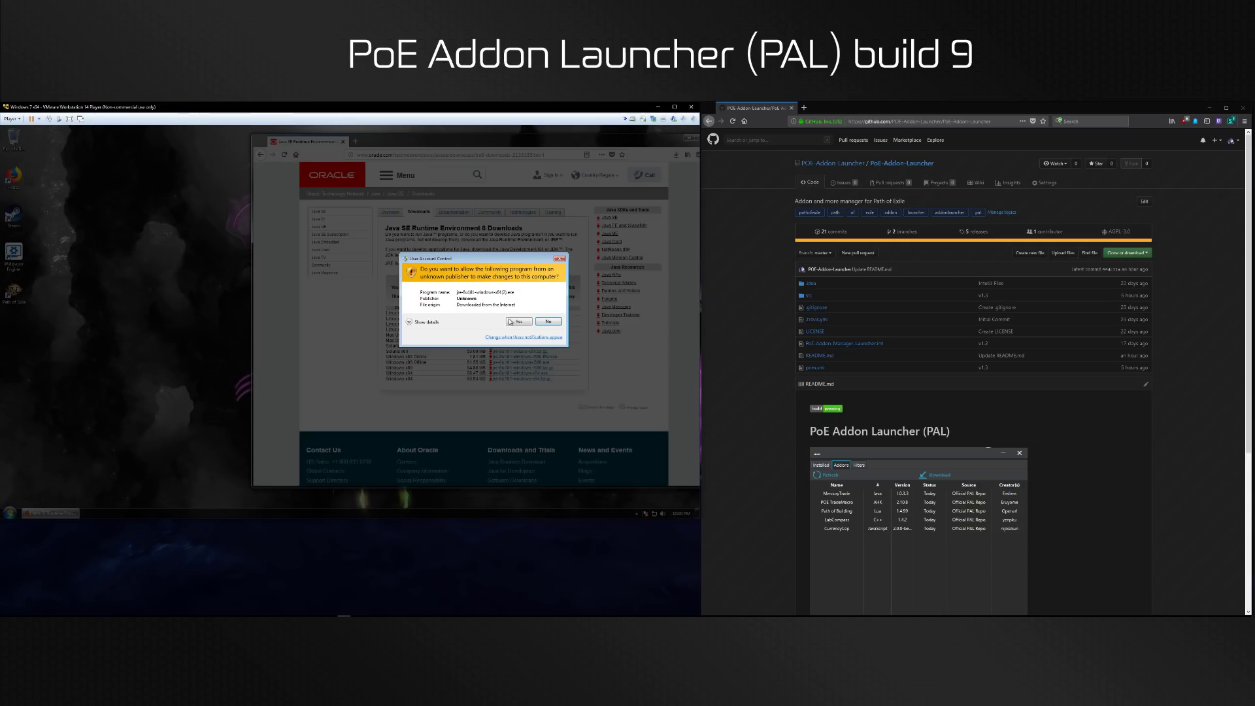
left_click(511, 321)
left_click(343, 141)
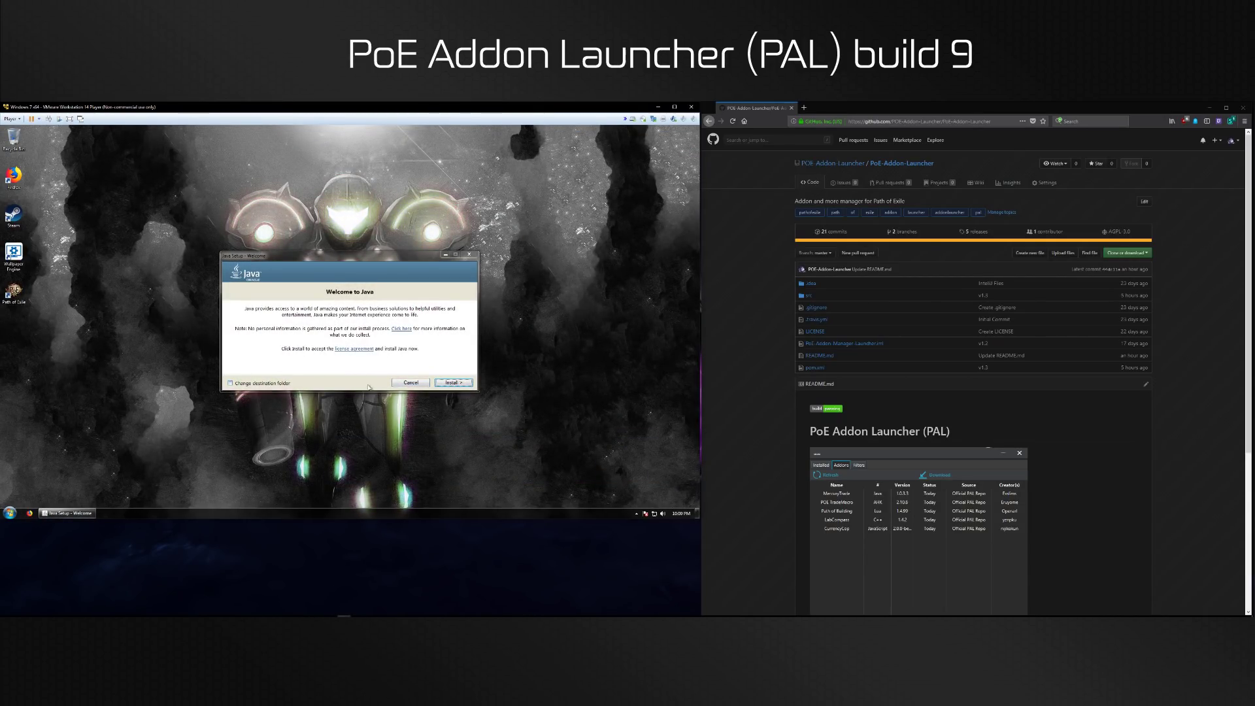
left_click(453, 383)
left_click(454, 383)
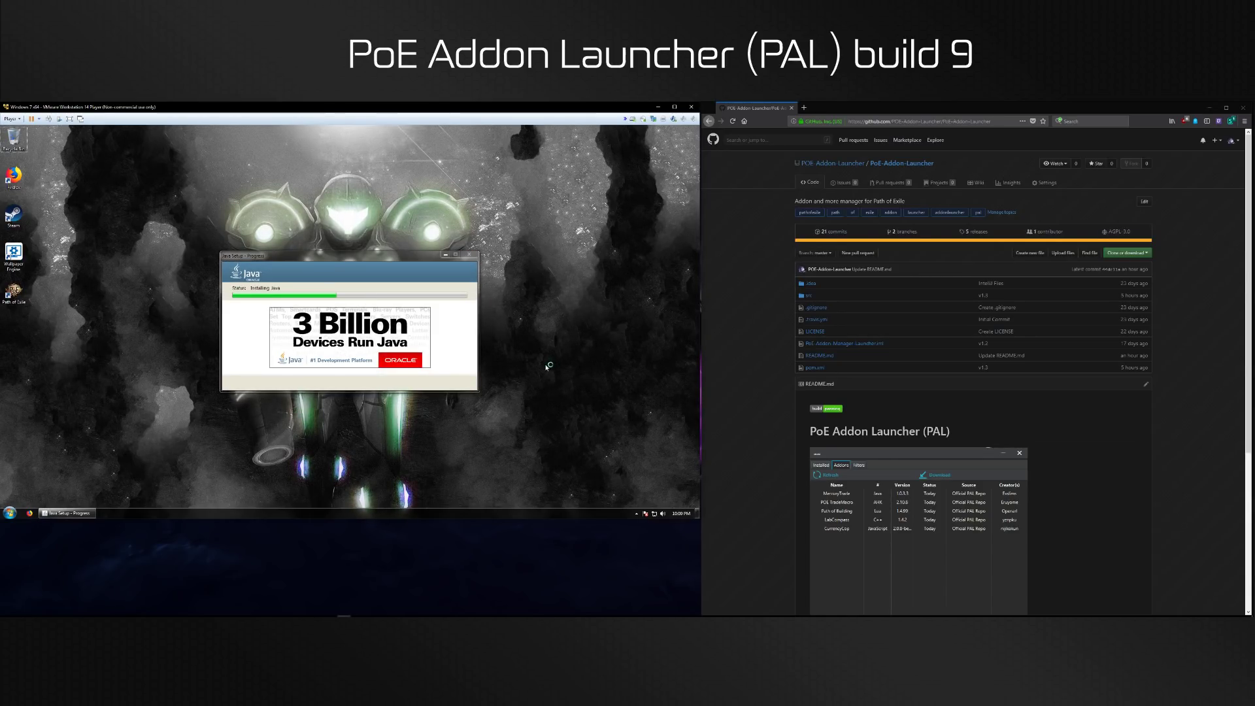
Delete the existing PAL and PoE-TradeMacro folders from the Documents library
left_click(11, 512)
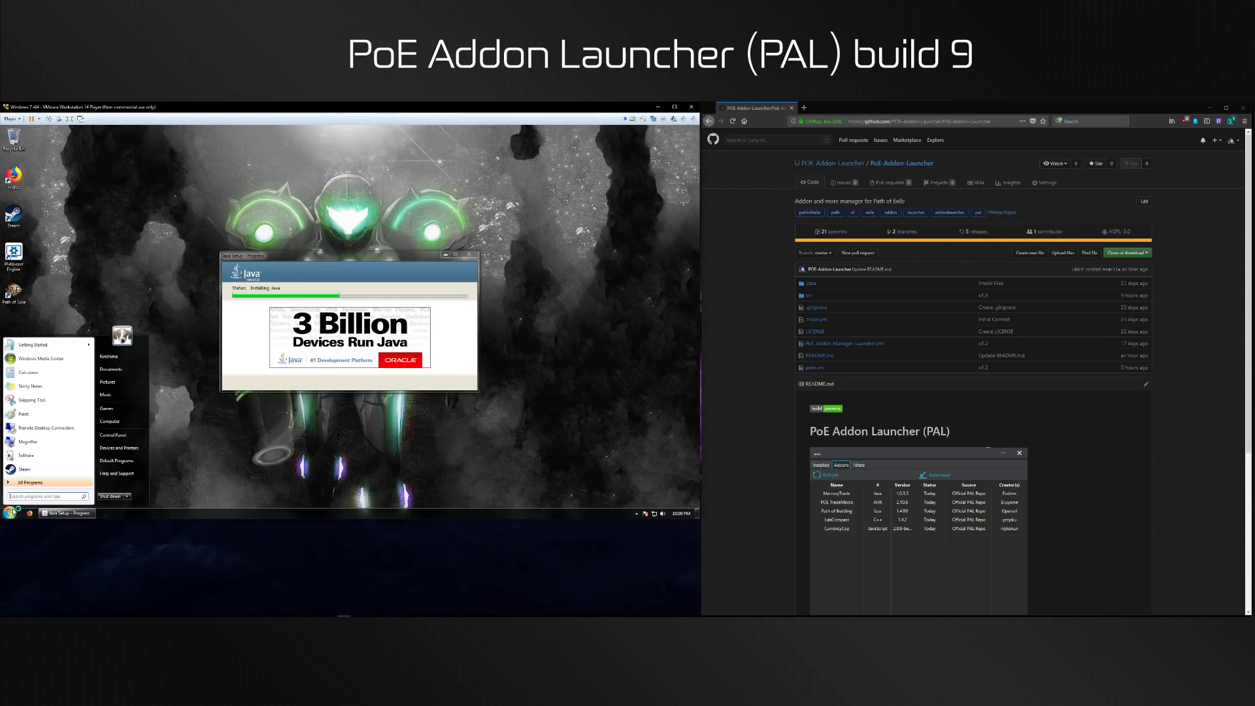
left_click(110, 369)
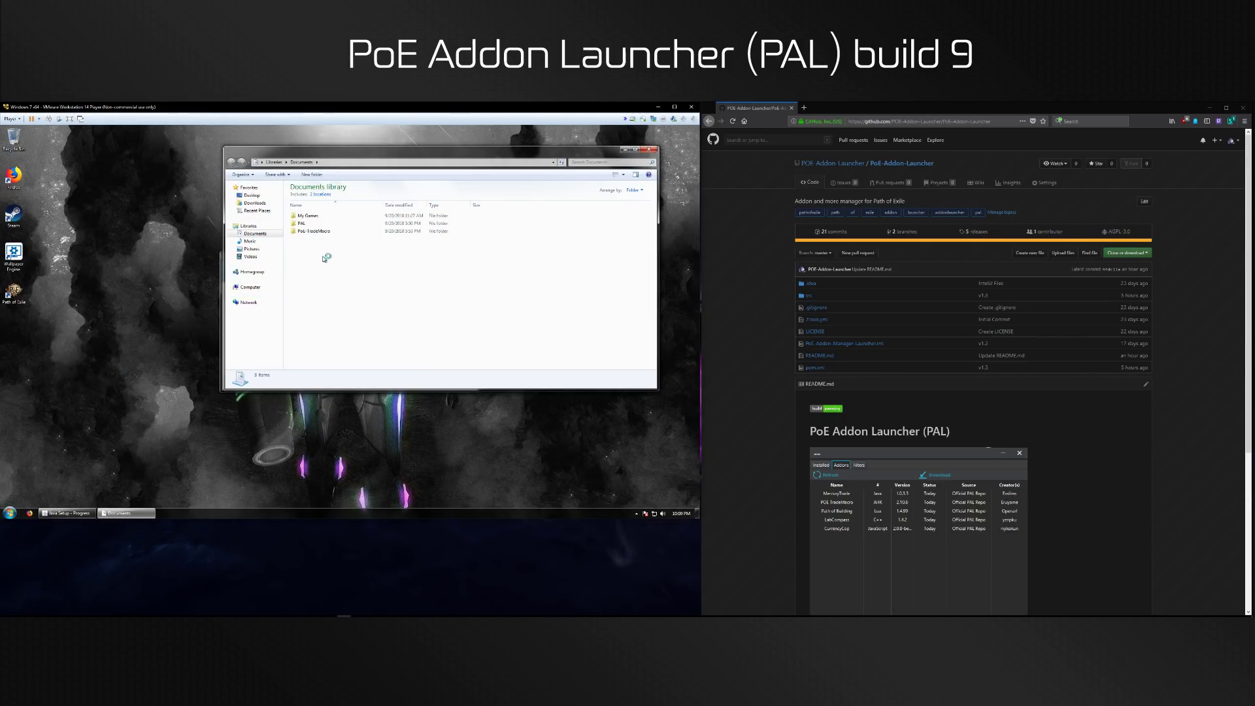
left_click_drag(311, 233, 303, 223)
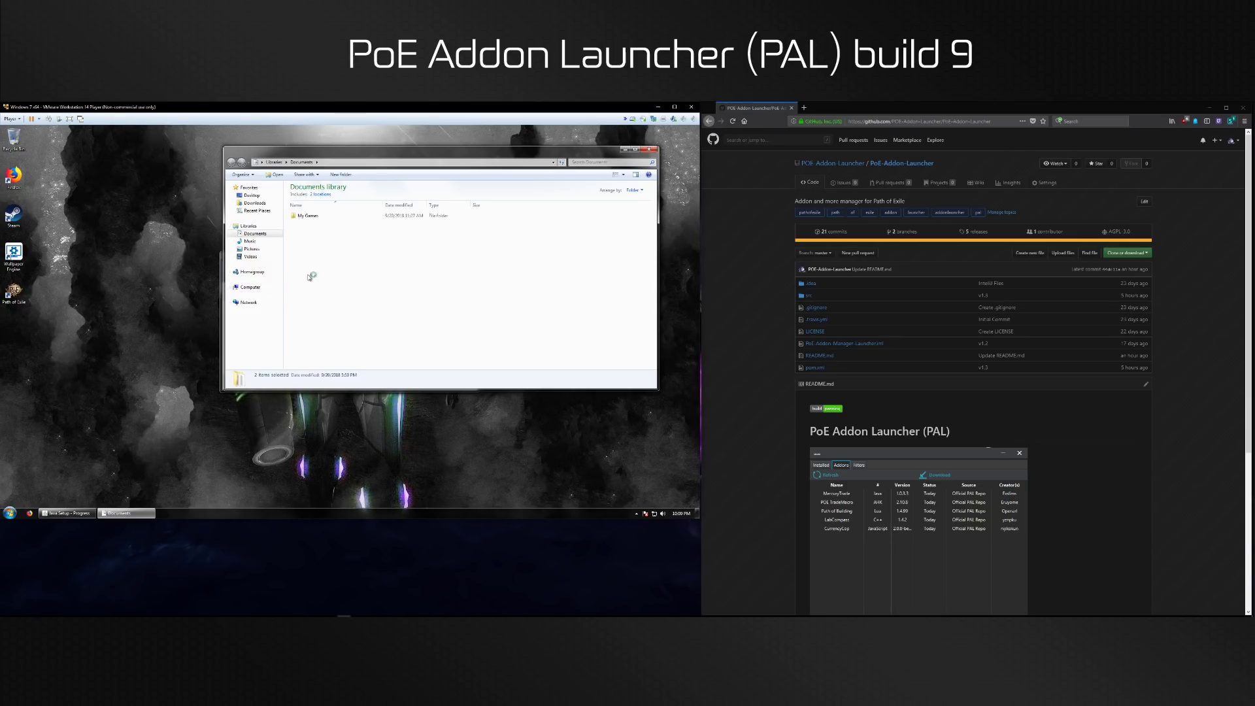
left_click(250, 287)
double_click(333, 200)
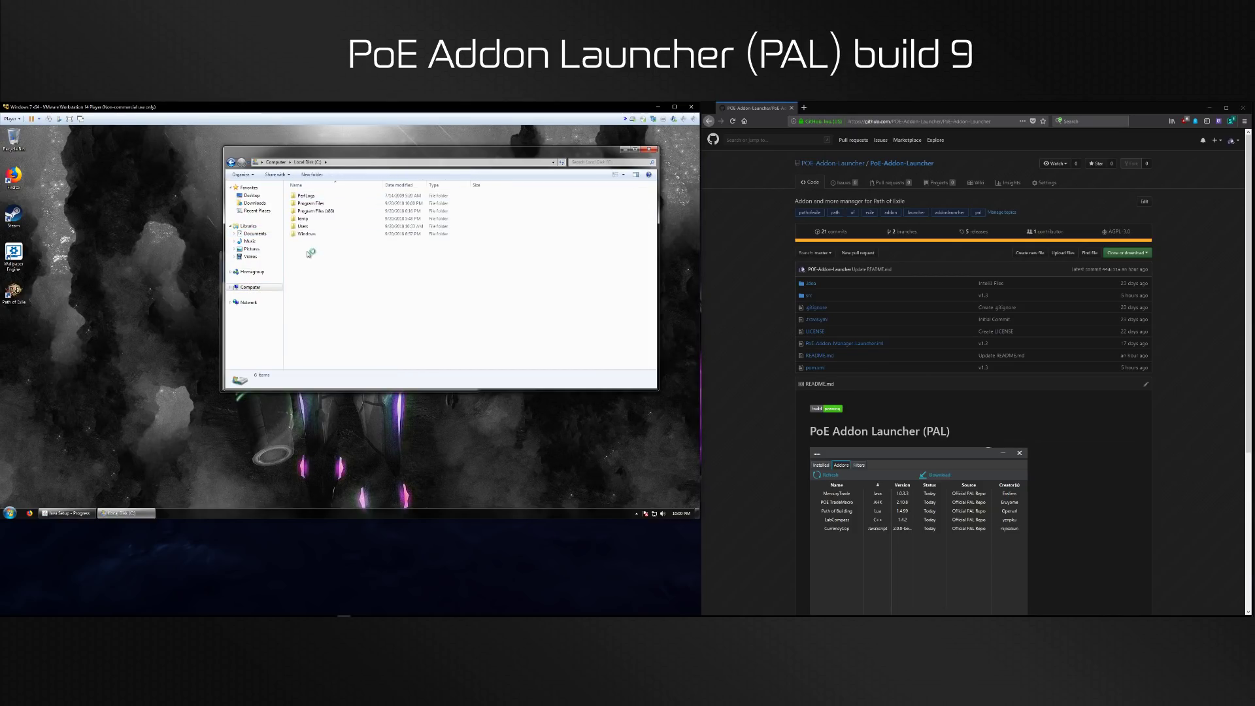
double_click(317, 211)
right_click(302, 328)
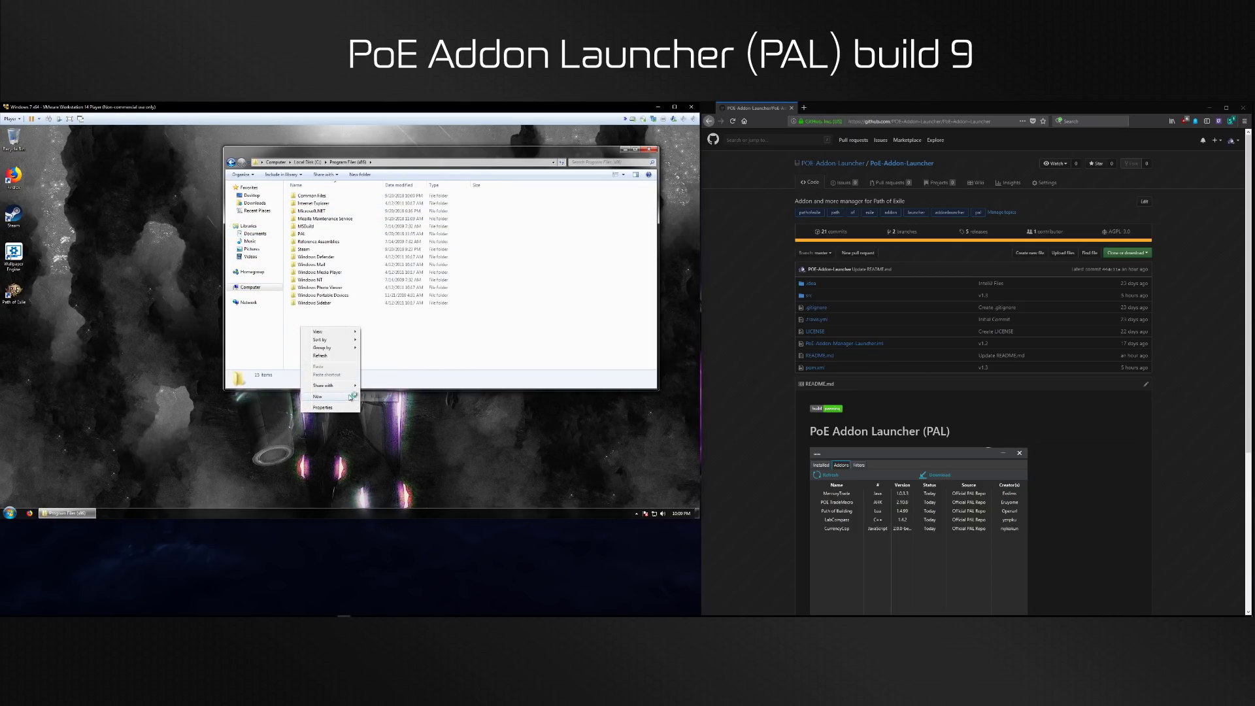
mouse_move(350, 396)
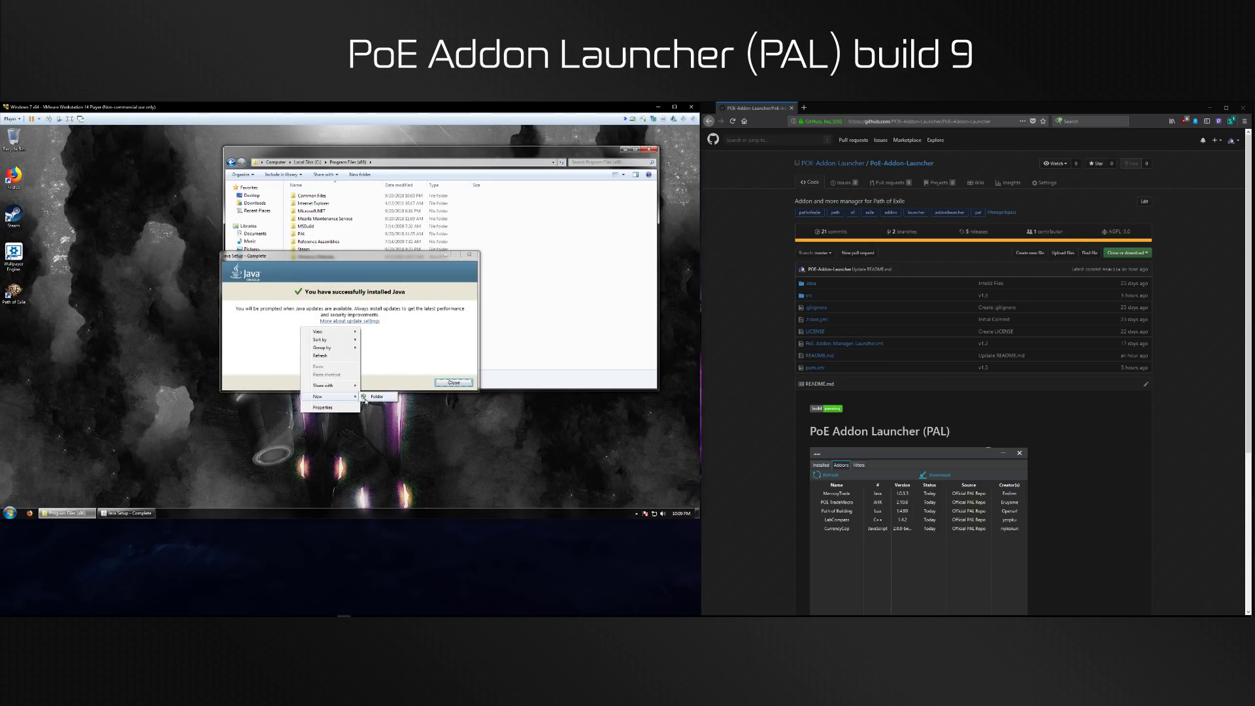
Close the finished Java setup and create a folder named PAL in the Documents library
left_click(455, 383)
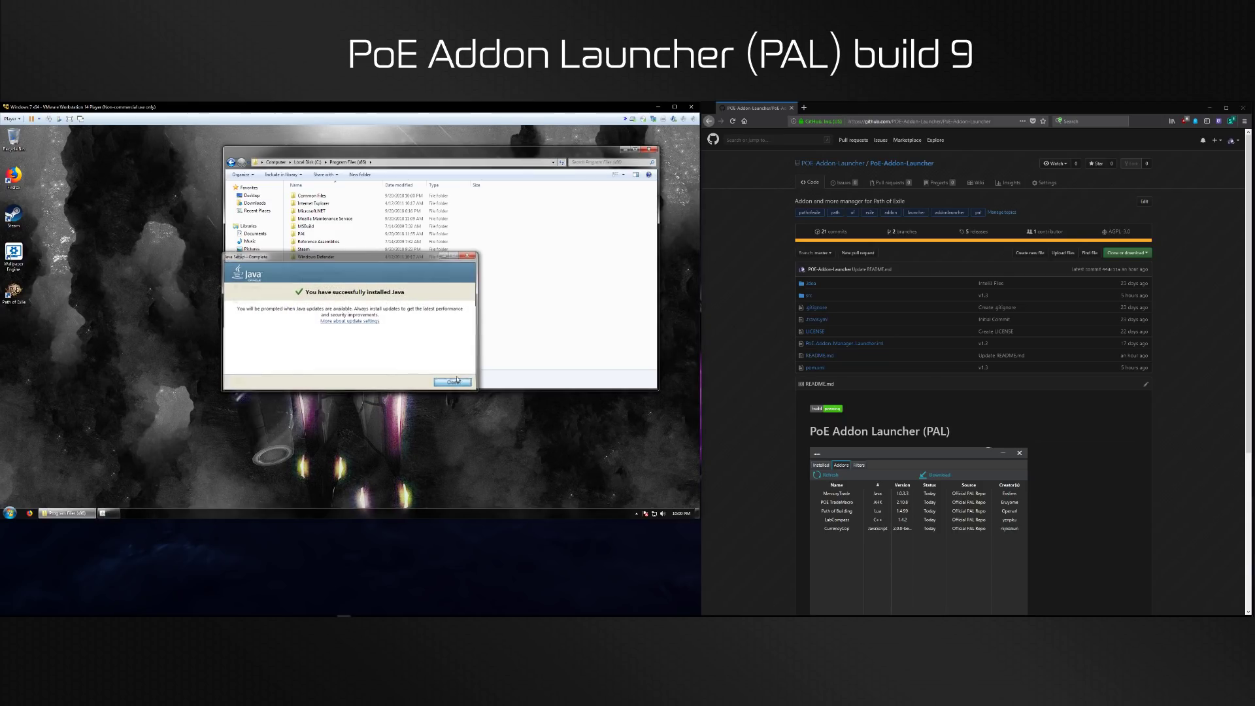
left_click(254, 234)
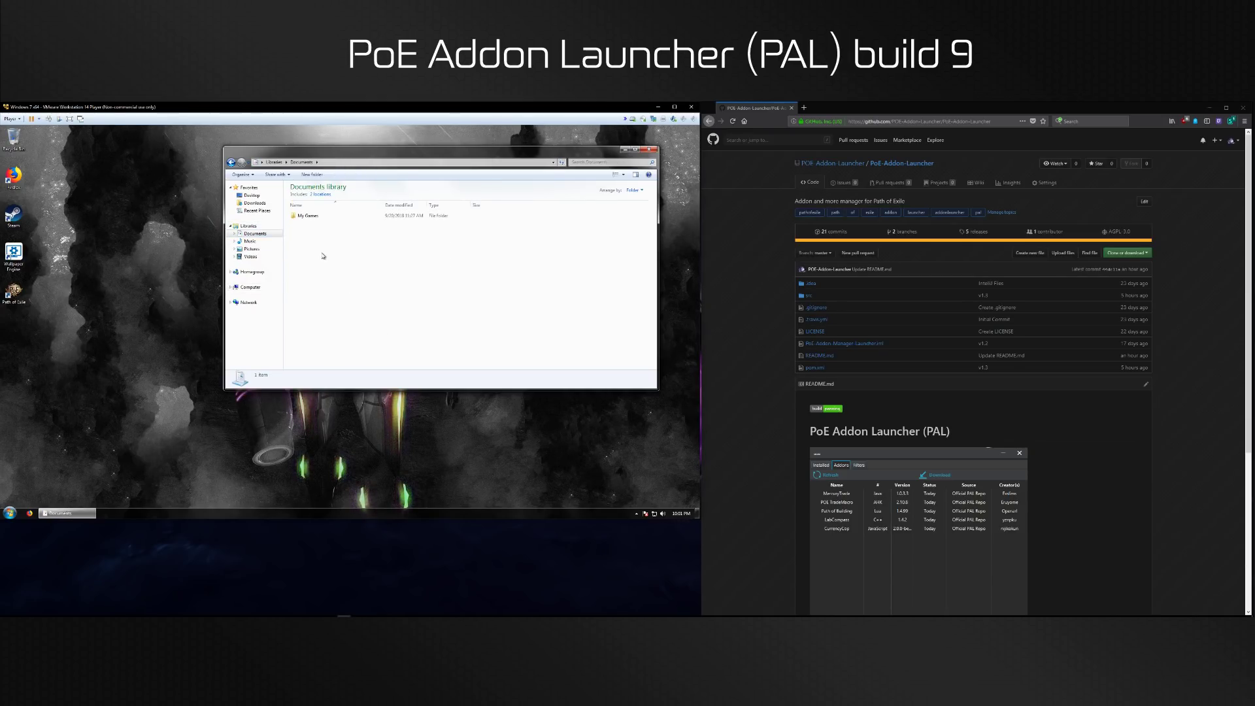
right_click(313, 250)
mouse_move(331, 330)
left_click(402, 329)
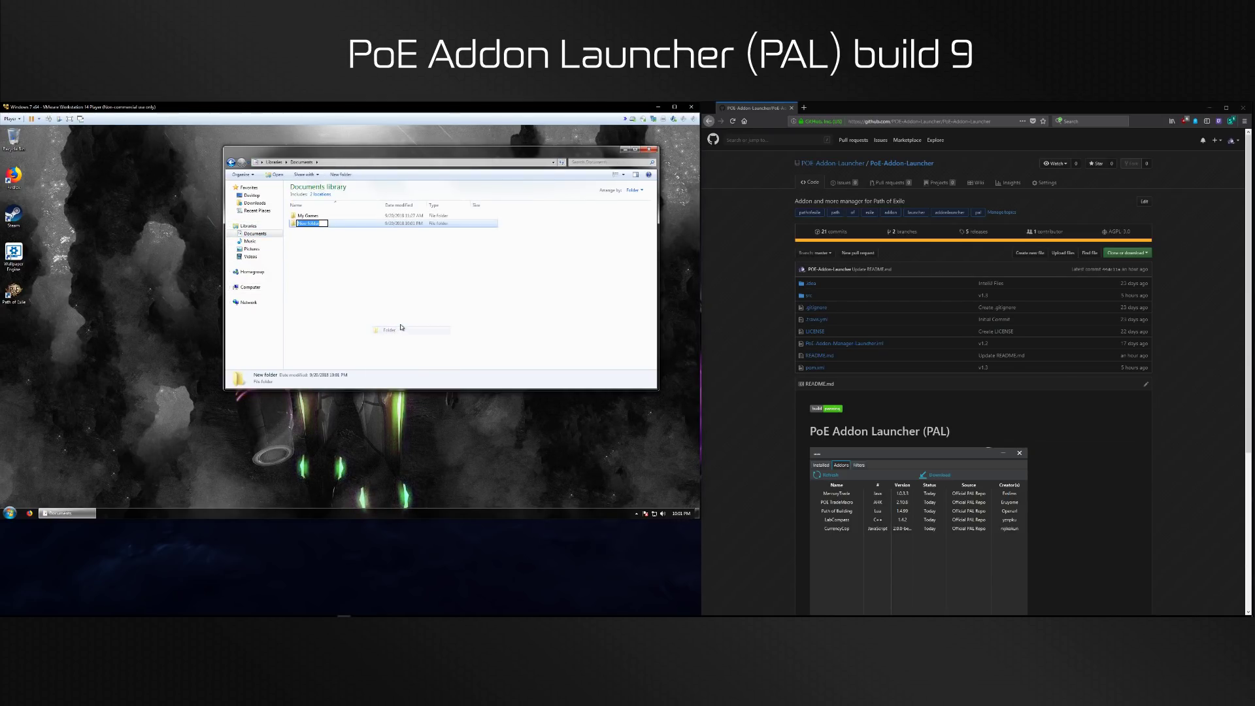
type("PAL")
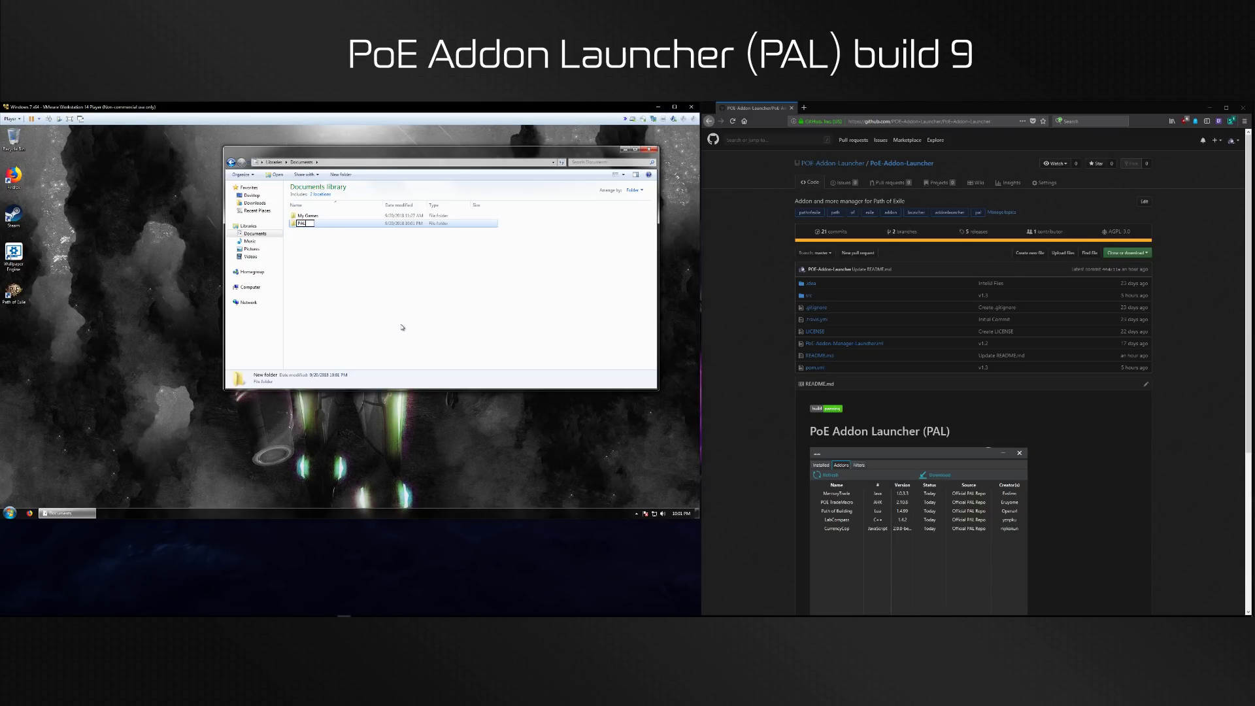
key("Return")
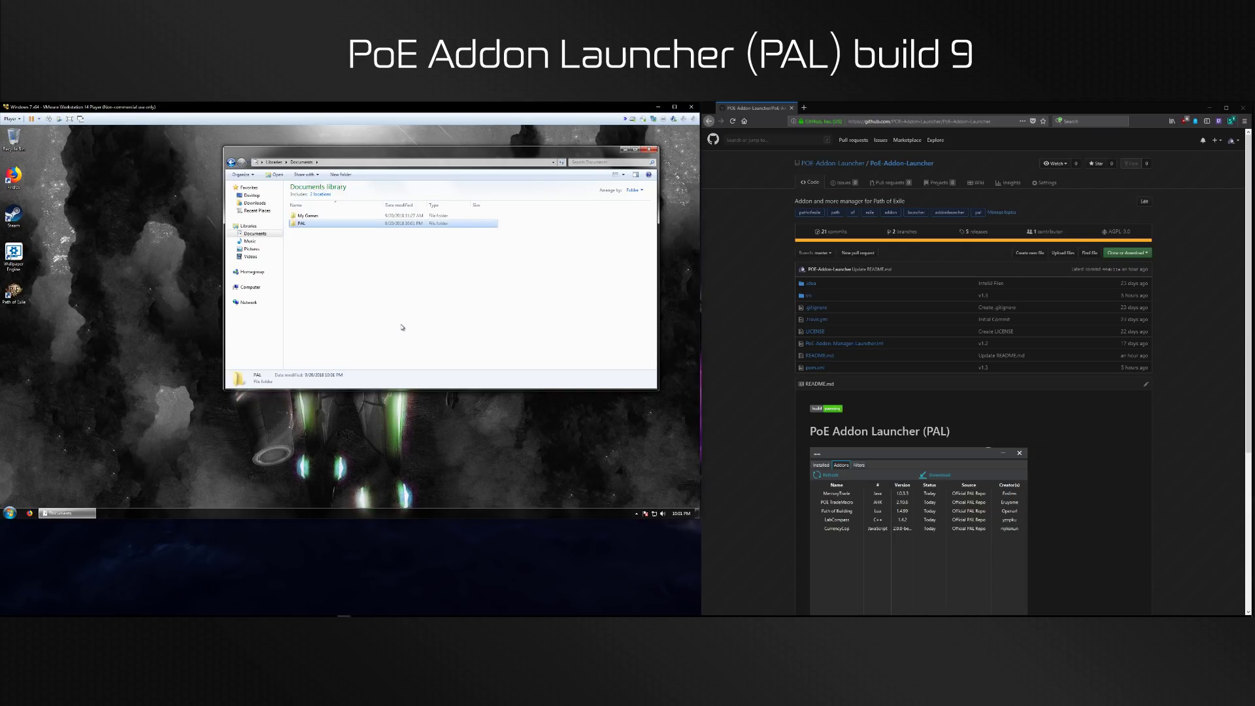
Create a folder named Addons inside the PAL folder
double_click(305, 224)
right_click(303, 224)
mouse_move(329, 316)
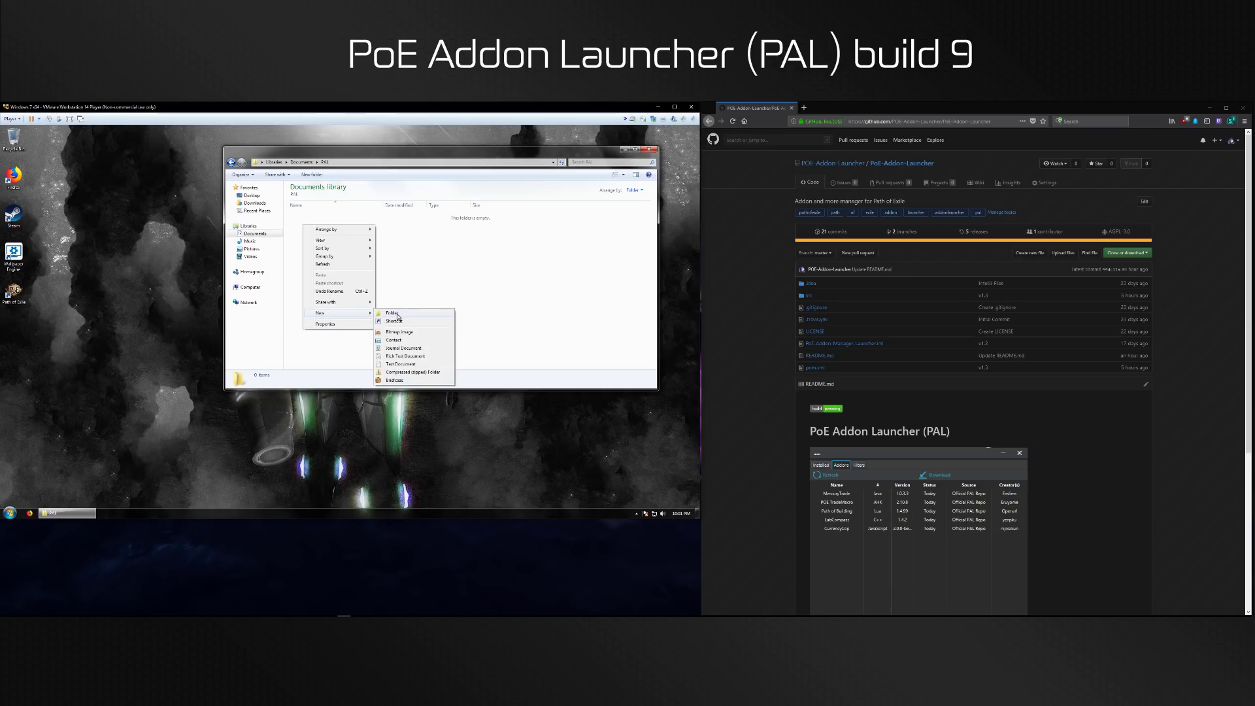
left_click(396, 318)
type("Addon")
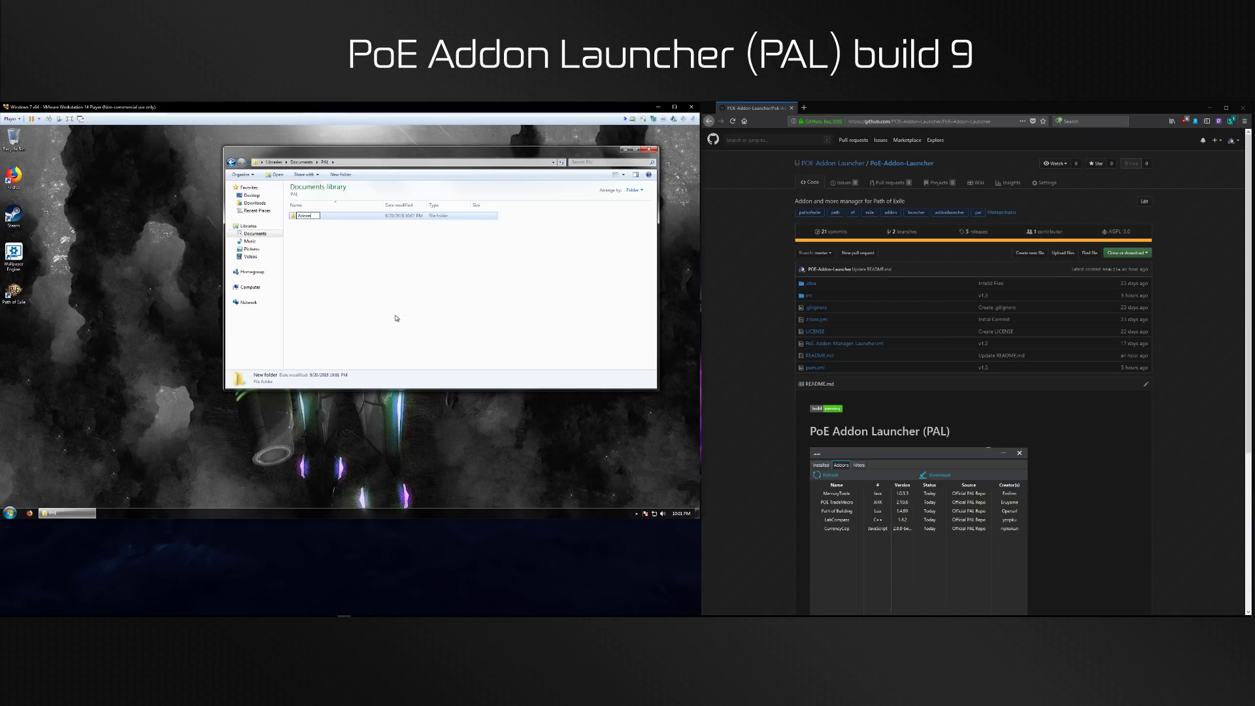
type("s")
key("Return")
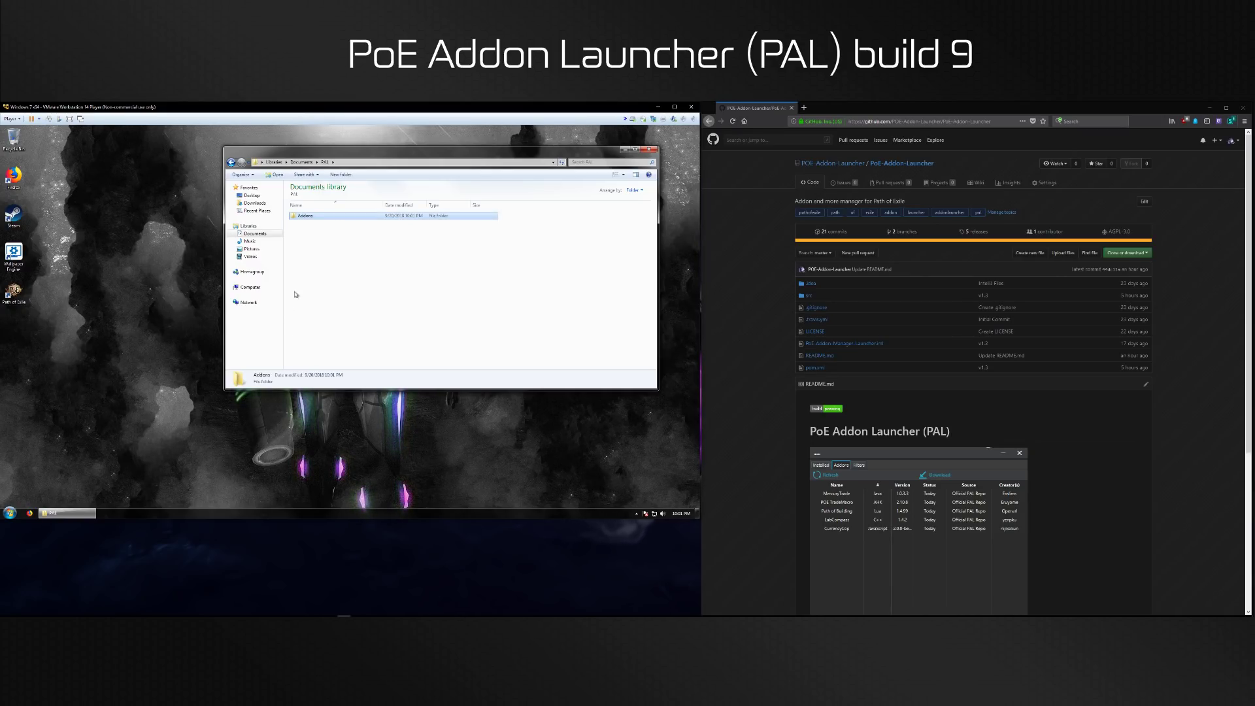
Create a second folder named Program inside the PAL folder, beside Addons
right_click(313, 252)
mouse_move(347, 338)
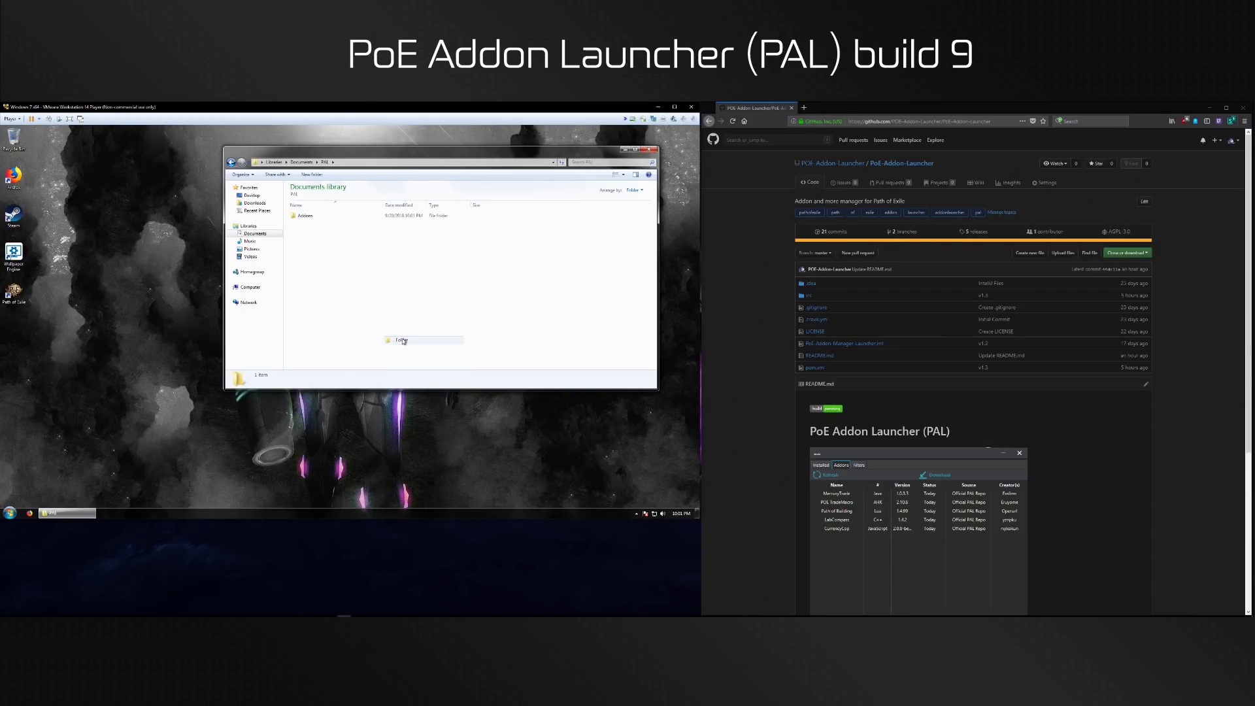
left_click(402, 339)
type("Program")
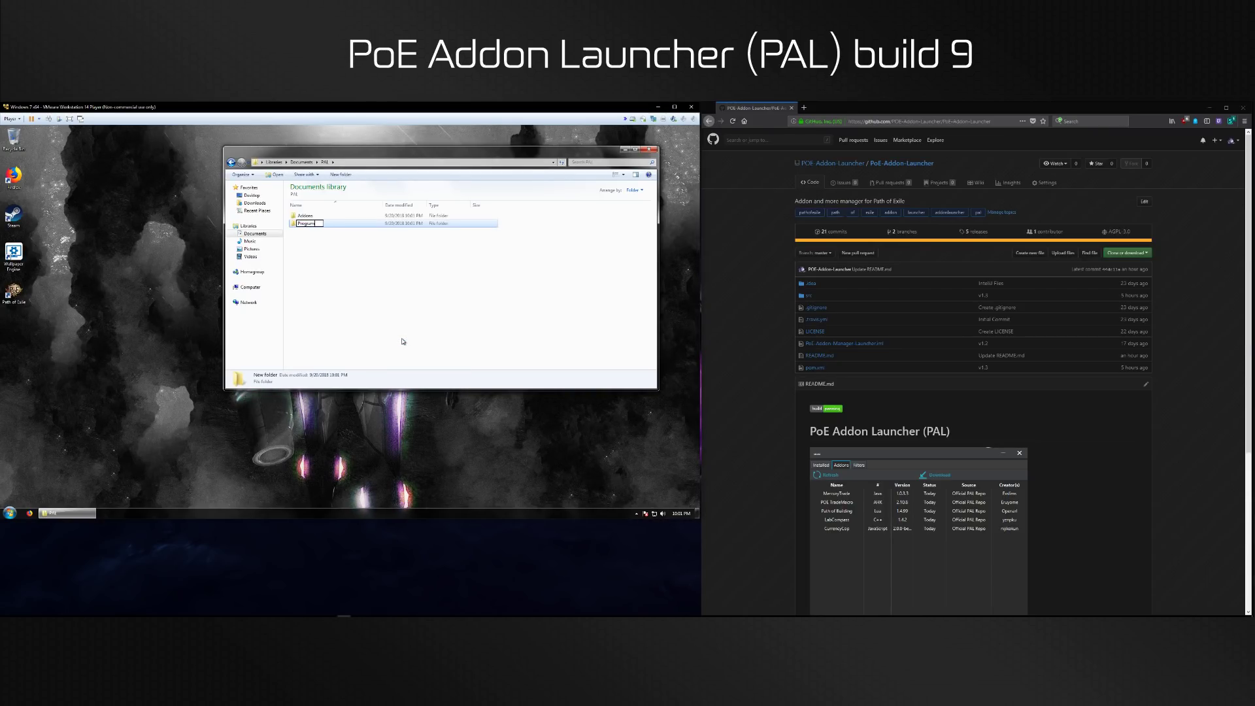
key("Return")
left_click(324, 308)
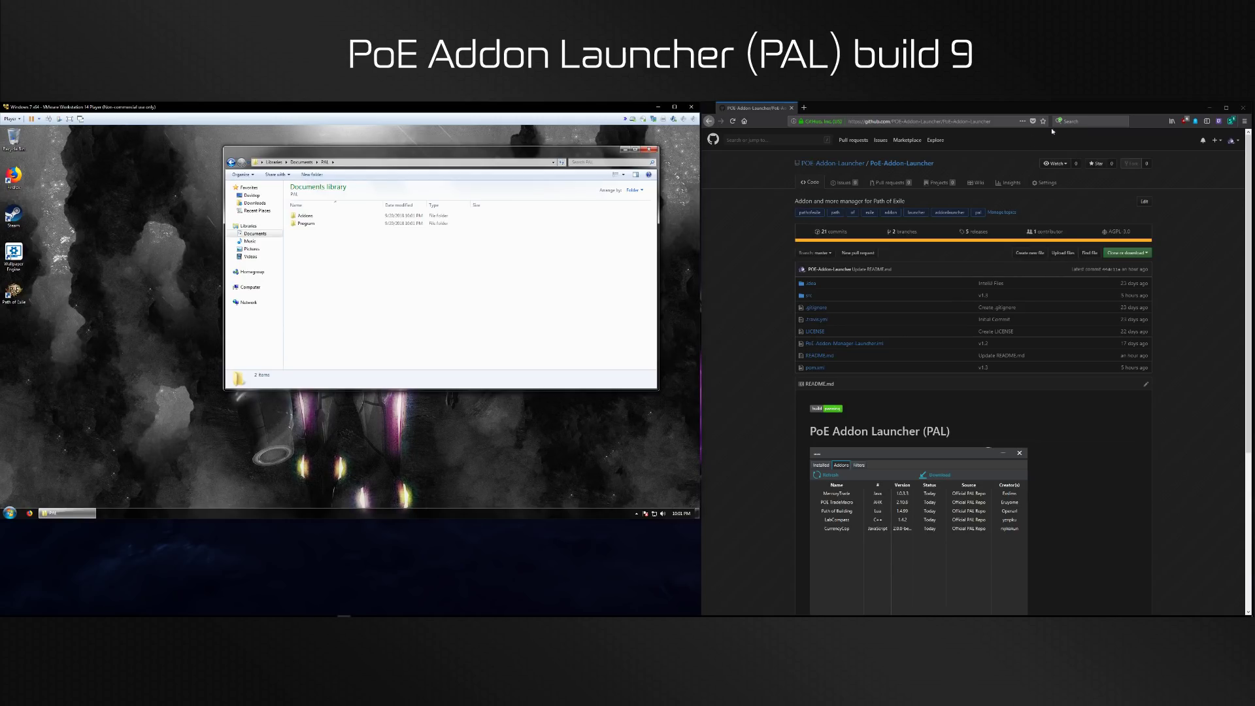
Copy the GitHub address of the PoE-Addon-Launcher repository and open it in the virtual machine's Firefox
left_click(947, 121)
key("ctrl+c")
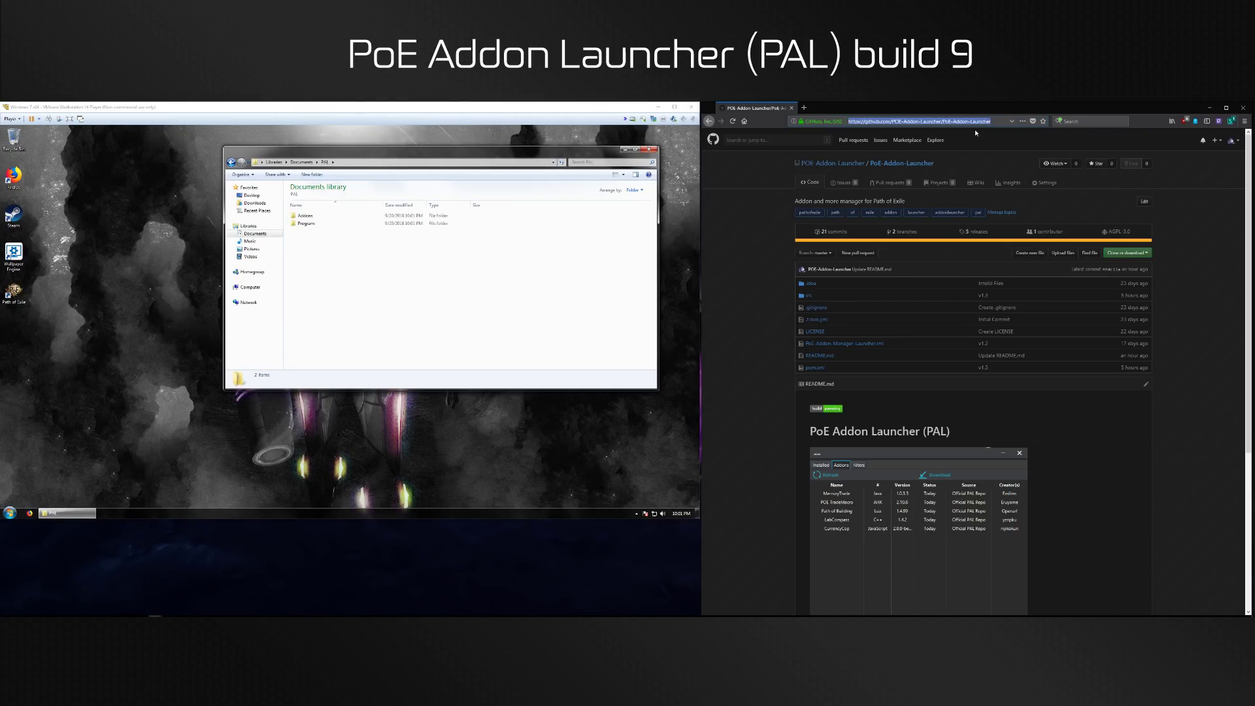
left_click(34, 514)
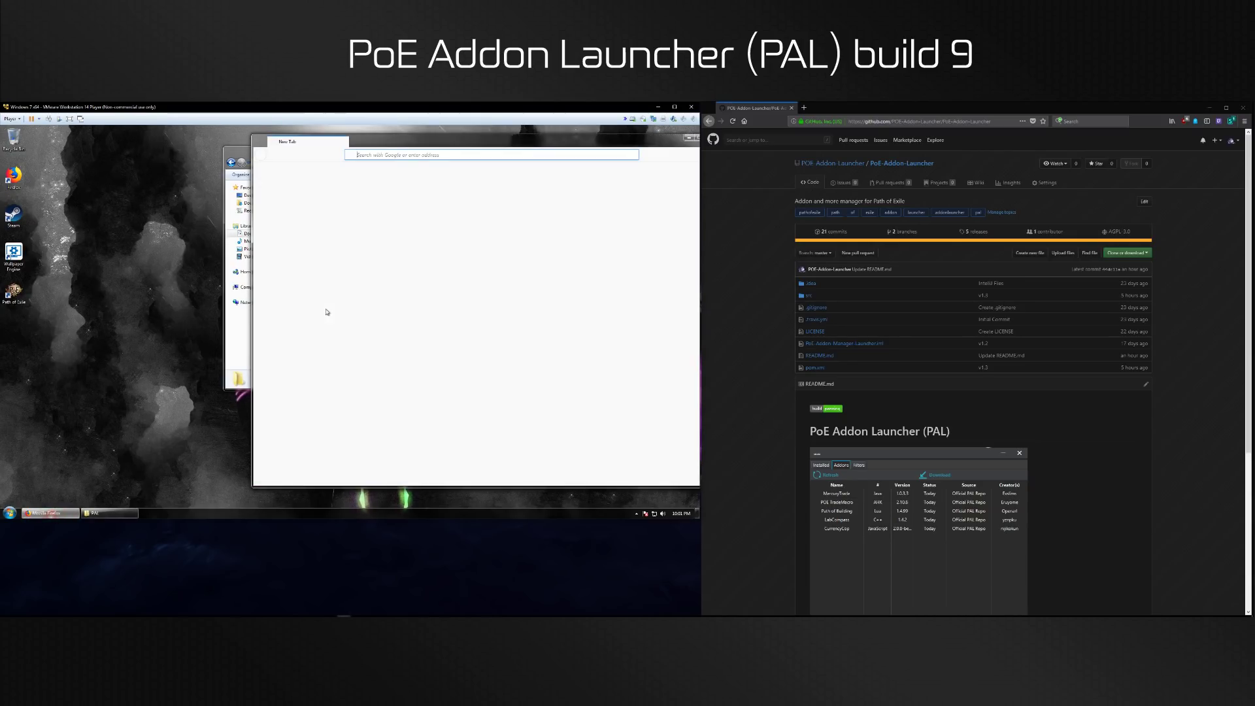
key("ctrl+v")
key("Return")
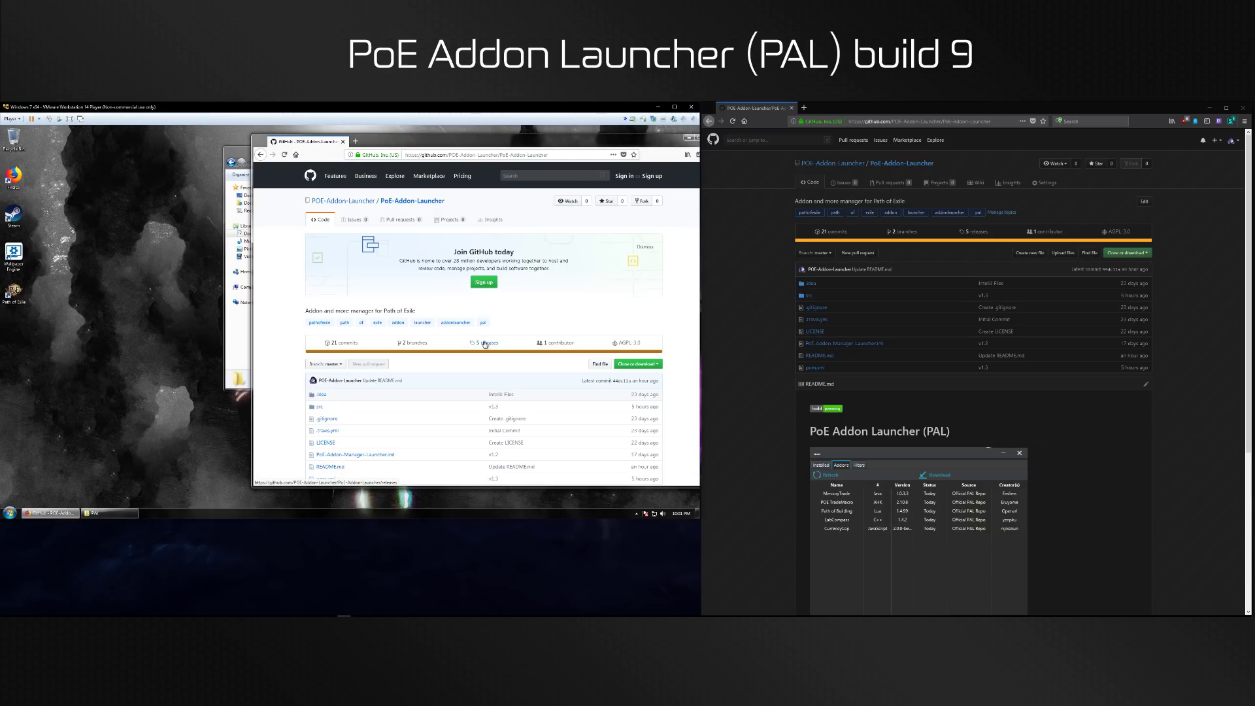
Download the PoE Addon Launcher .jar from the "PAL: First Release!" assets on the repository's releases page
left_click(485, 342)
scroll(429, 360, "down", 1)
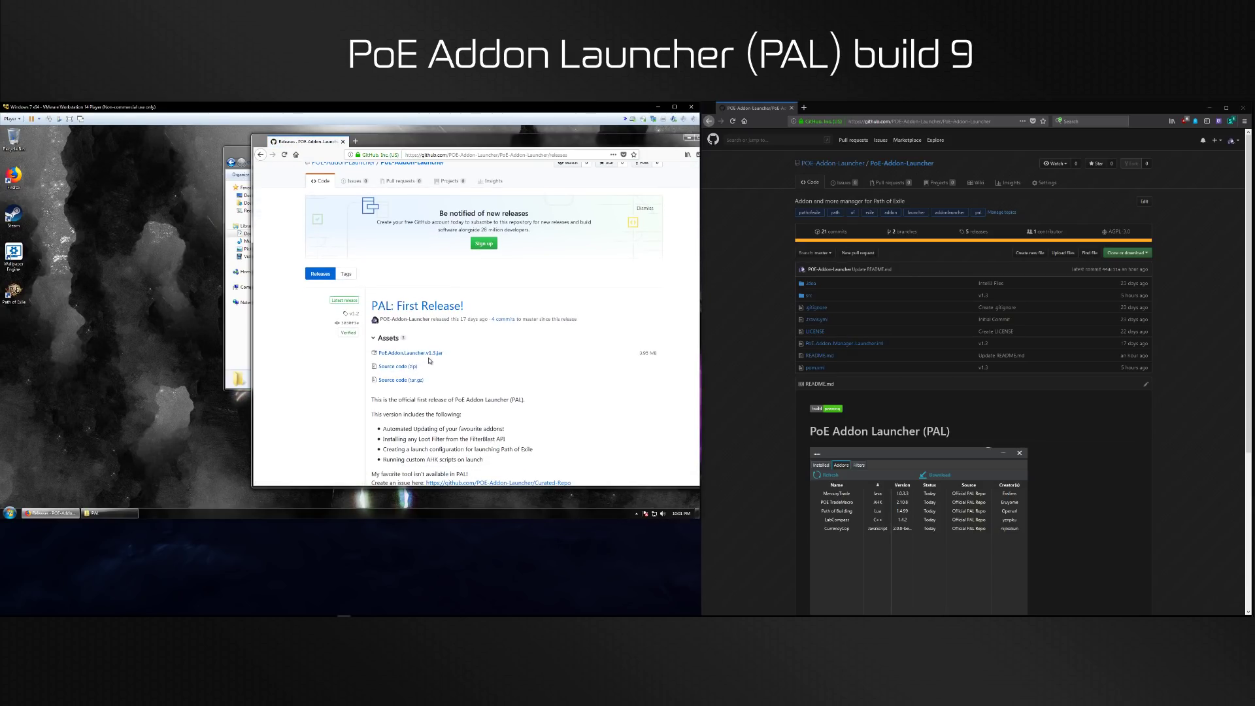
left_click(429, 353)
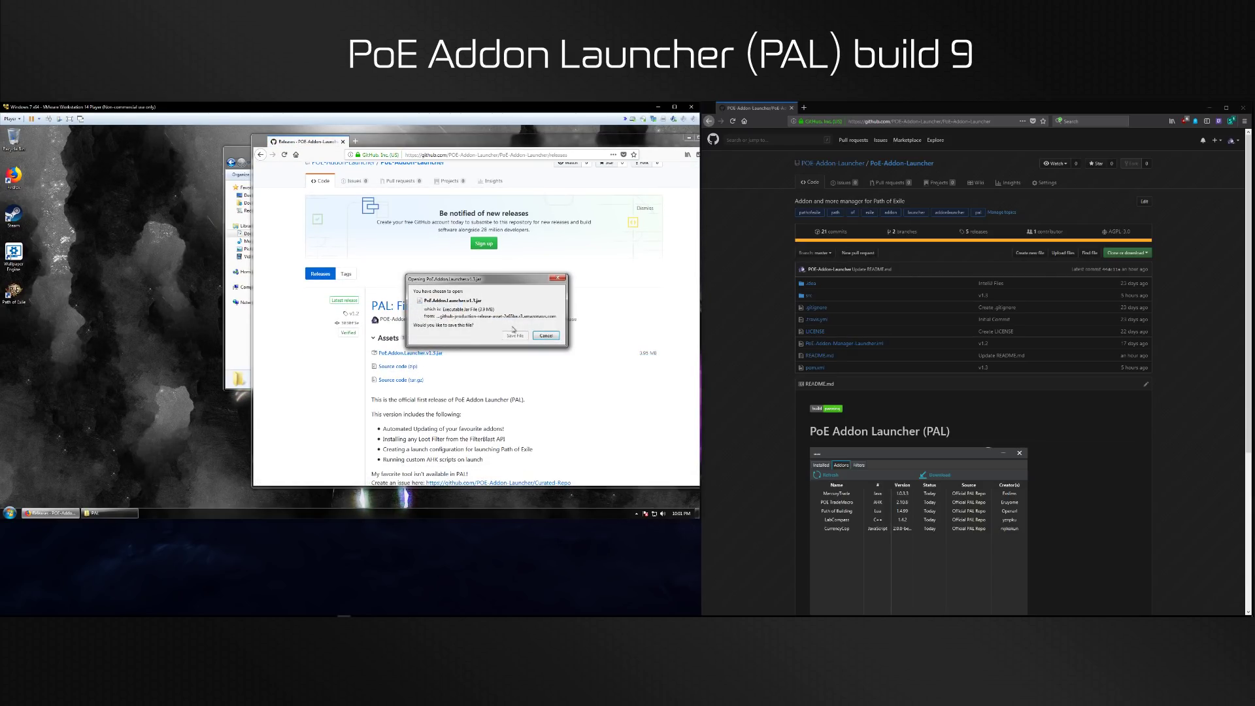
left_click(514, 336)
Place the downloaded launcher .jar in the PAL folder of the Documents library and close Firefox
left_click_drag(613, 143, 381, 155)
left_click(444, 166)
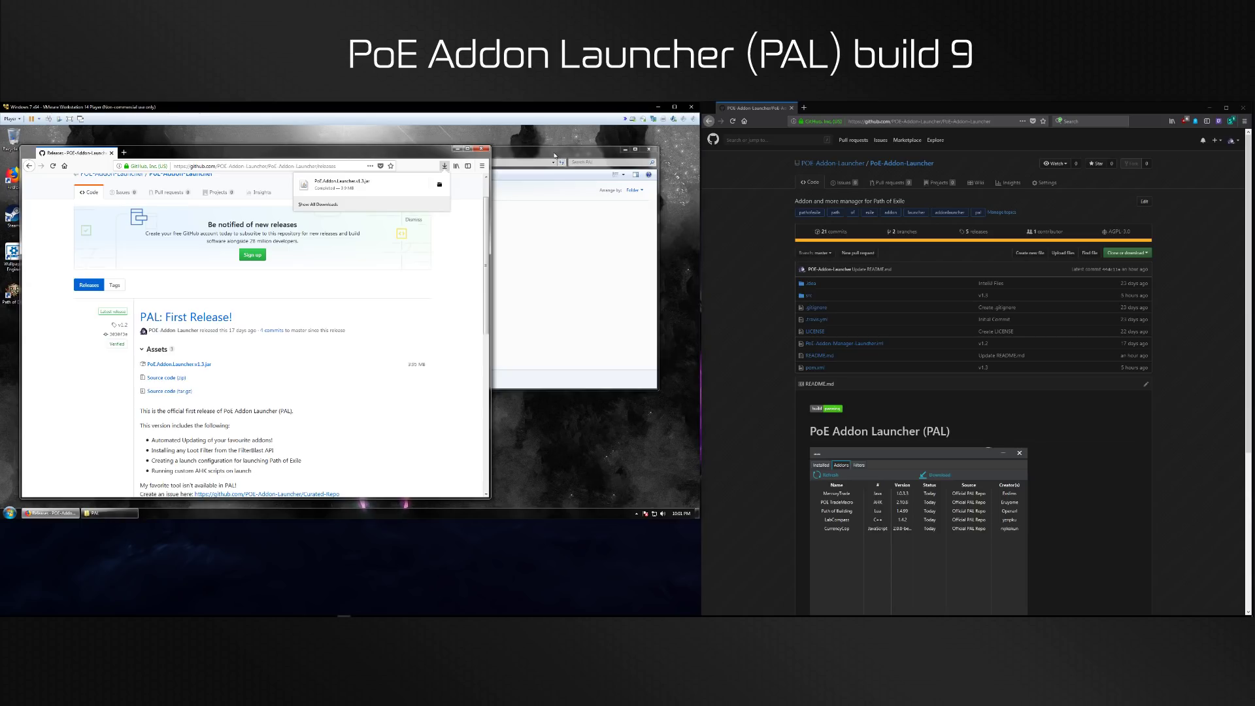
left_click(532, 153)
left_click_drag(533, 153, 519, 219)
left_click(444, 166)
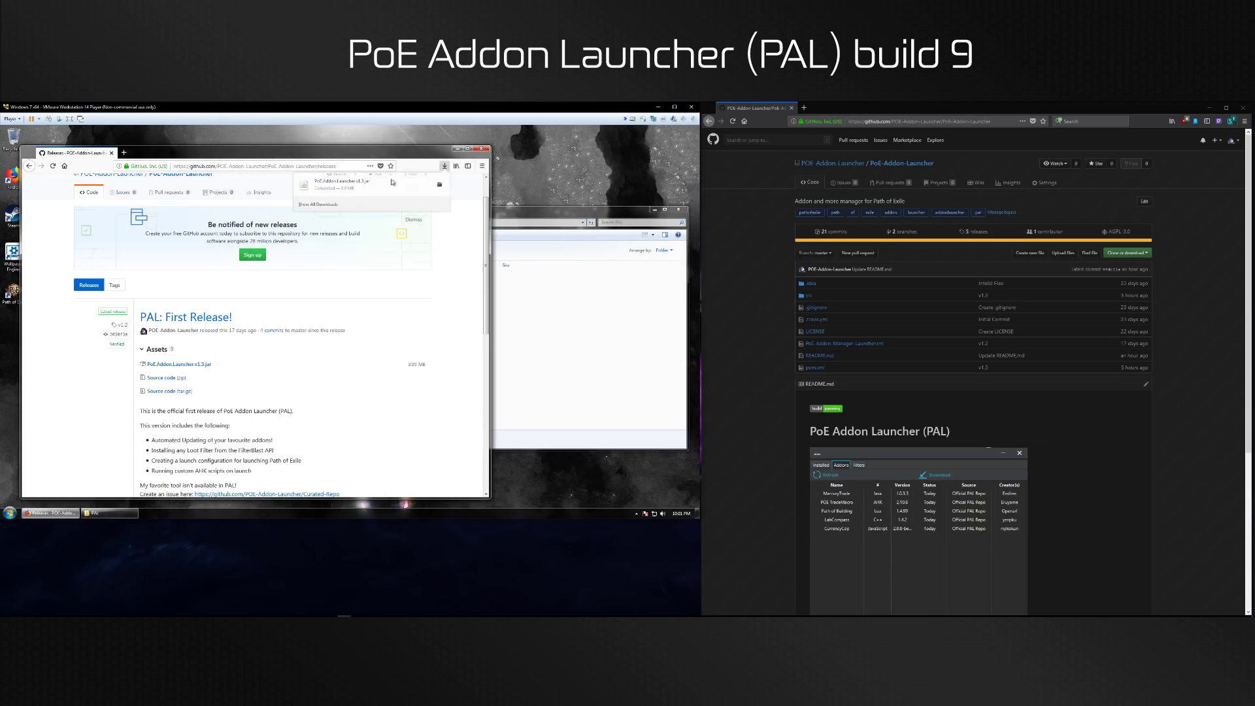
left_click_drag(366, 186, 497, 327)
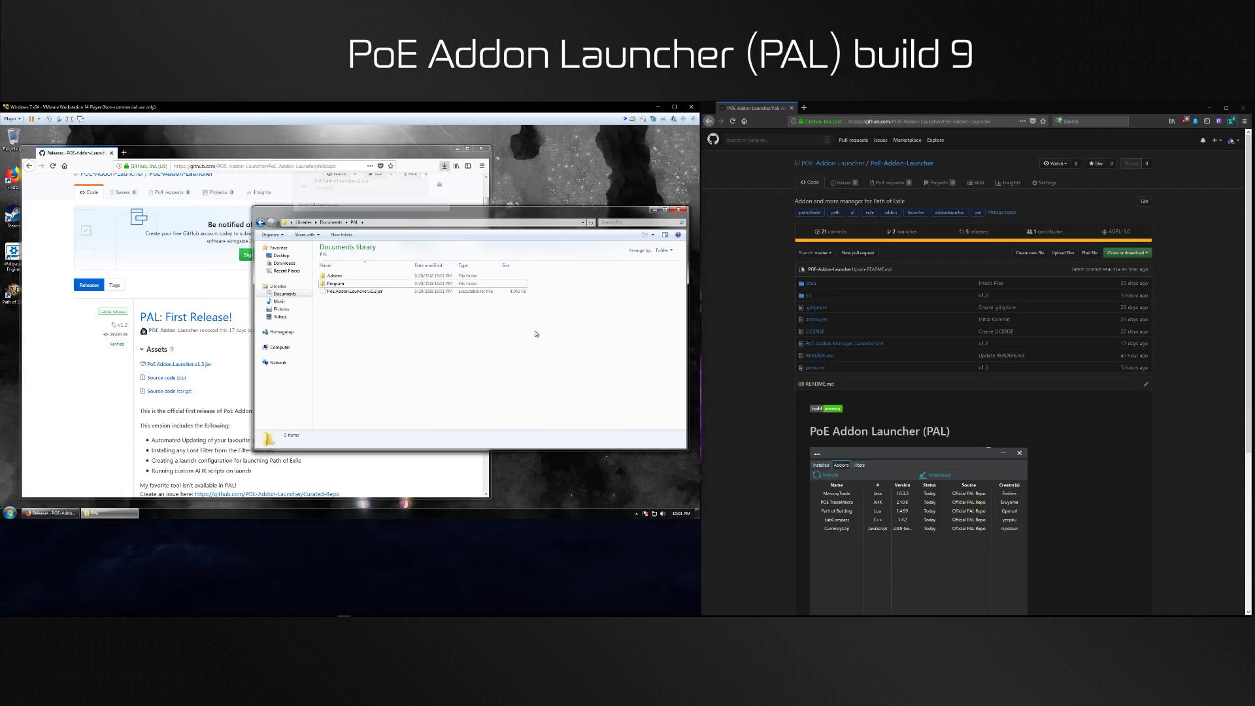
left_click(482, 153)
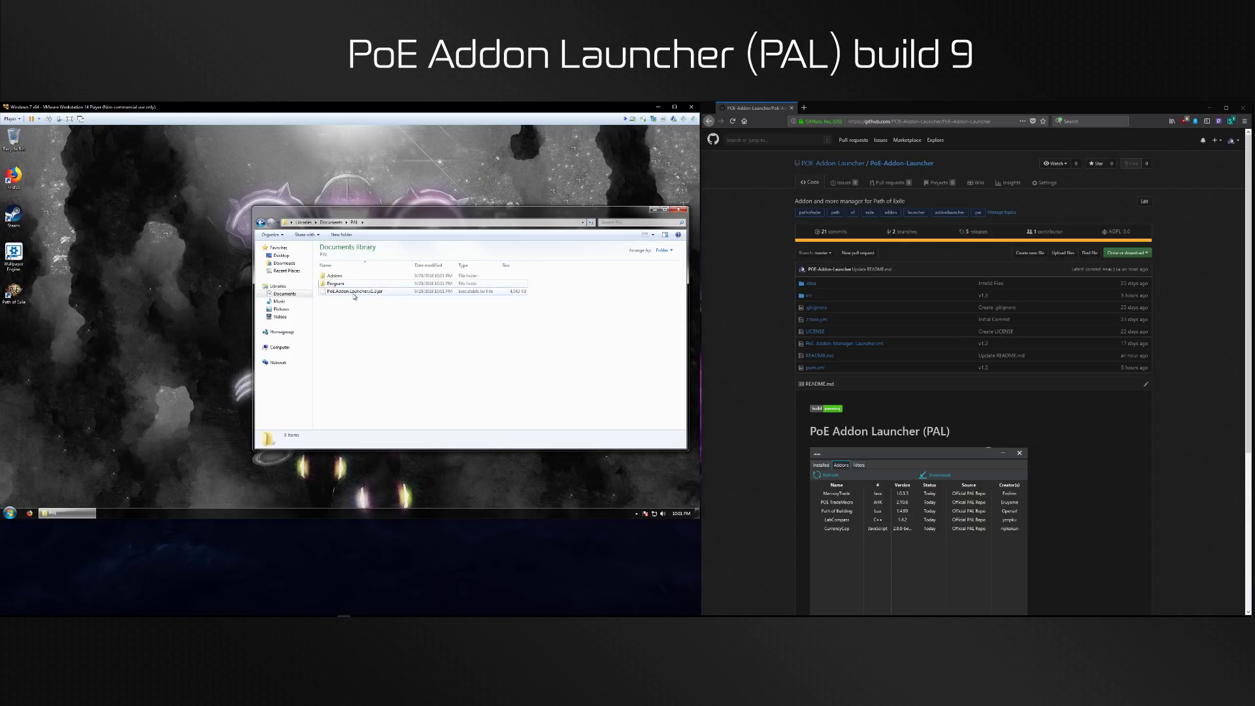
Run the launcher .jar from the PAL folder and continue past the configurator's welcome page
left_click(357, 291)
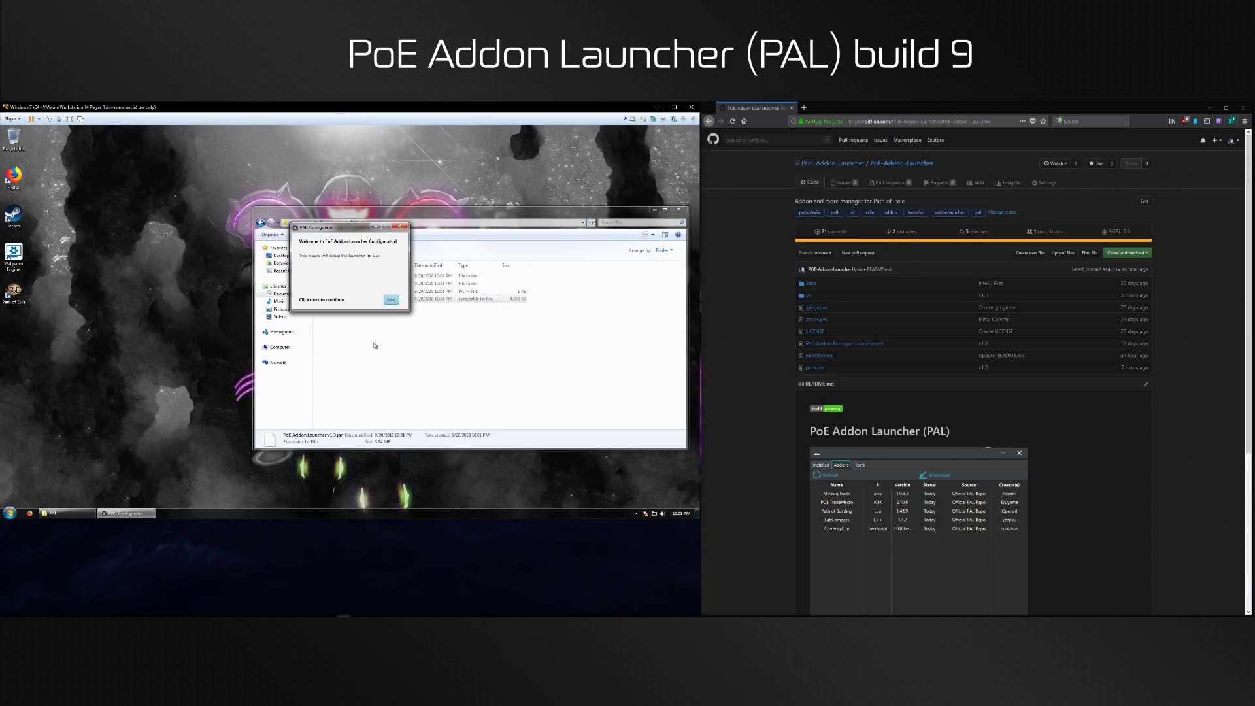
left_click_drag(351, 229, 182, 229)
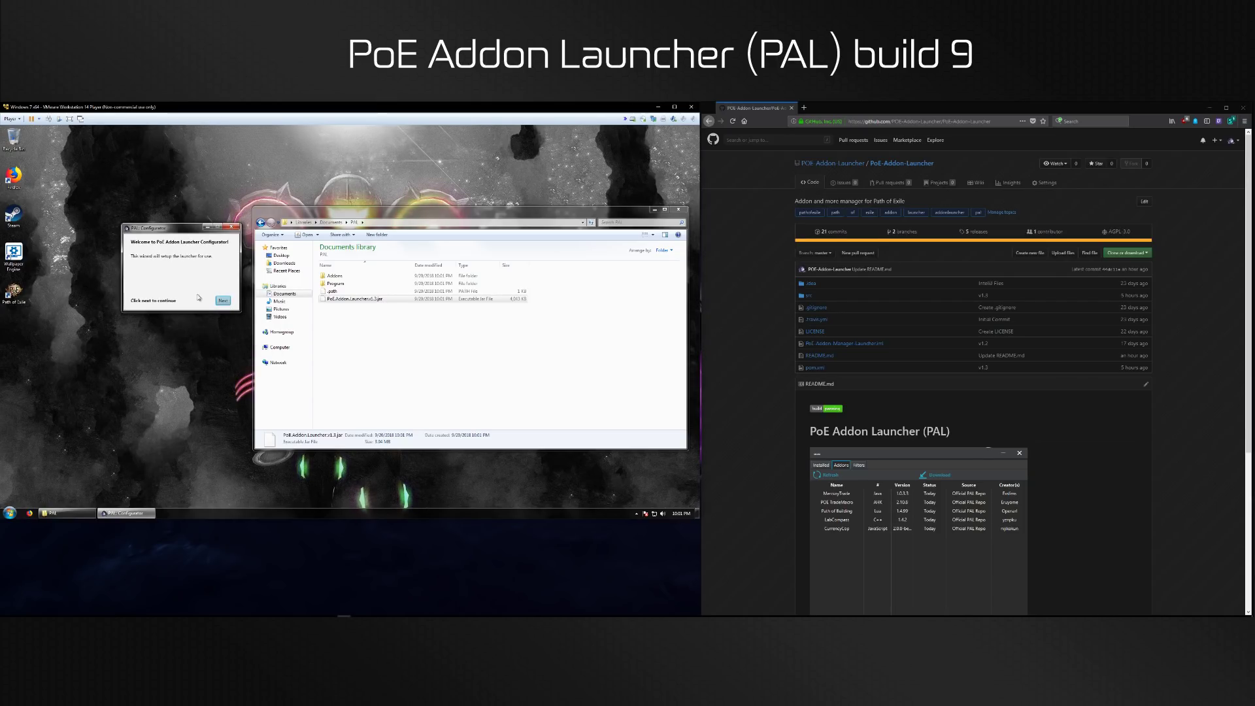
left_click(223, 300)
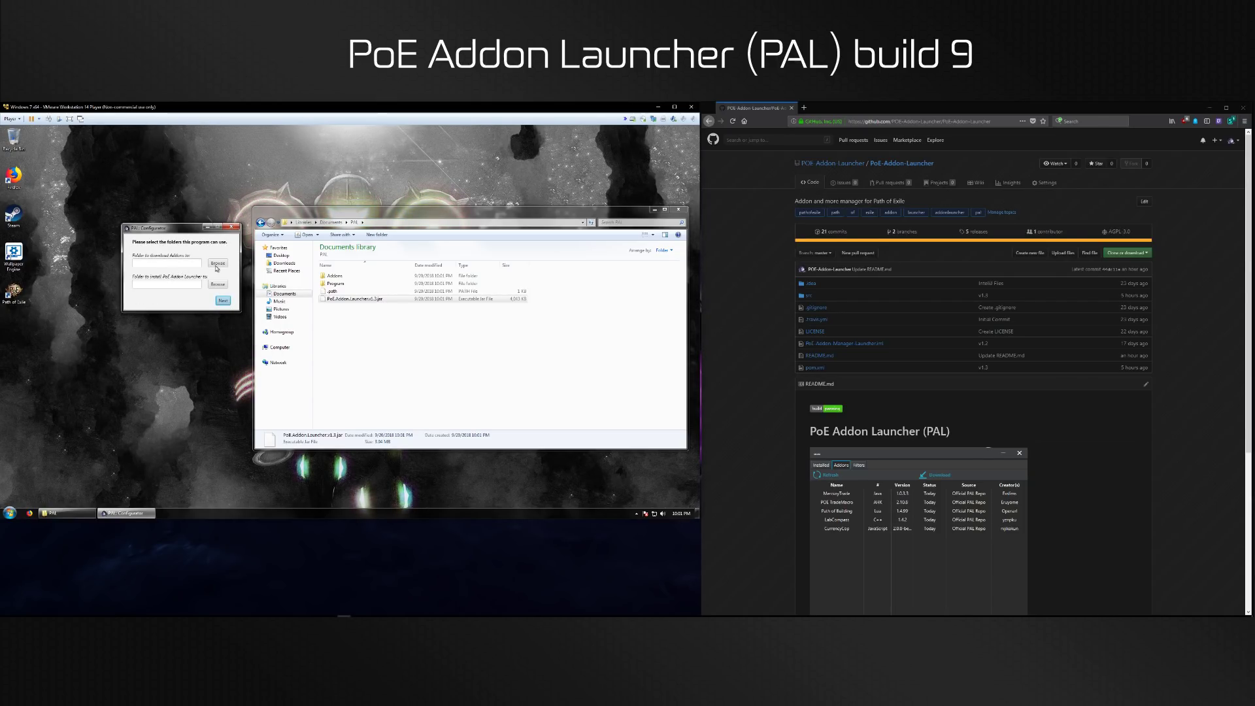
Choose Documents\PAL\Addons as the folder to download addons to in the configurator
left_click(166, 263)
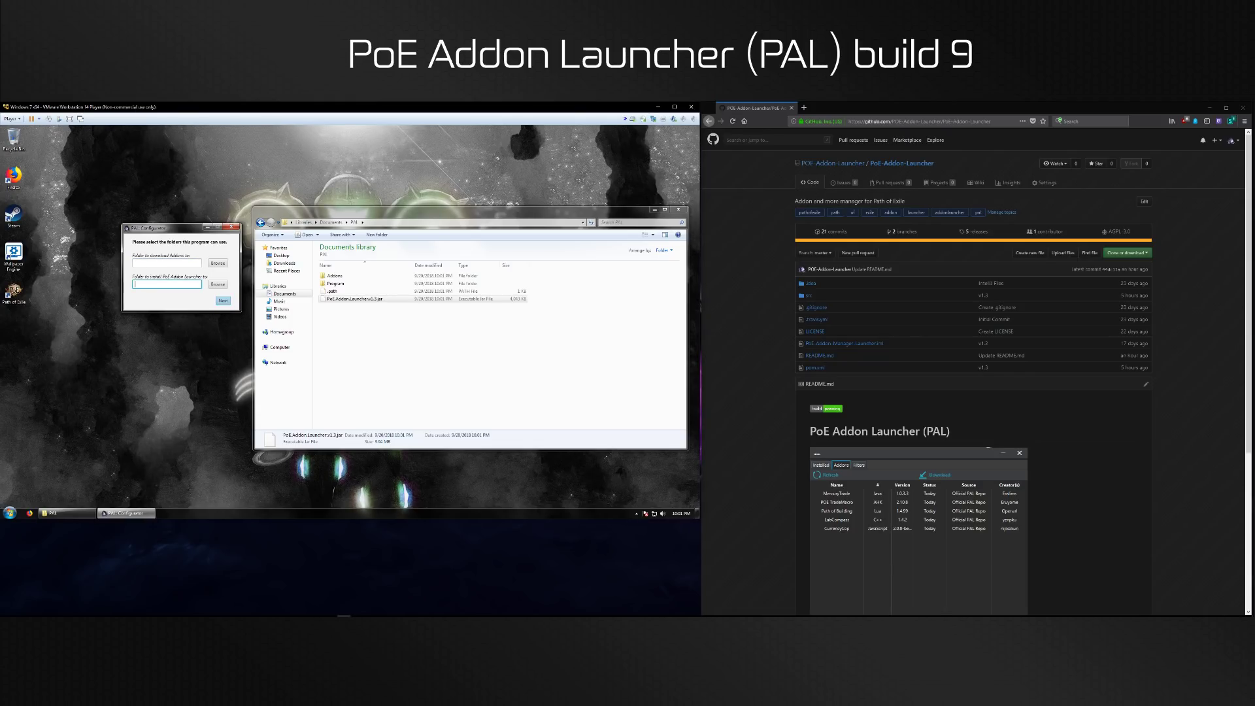
left_click(218, 263)
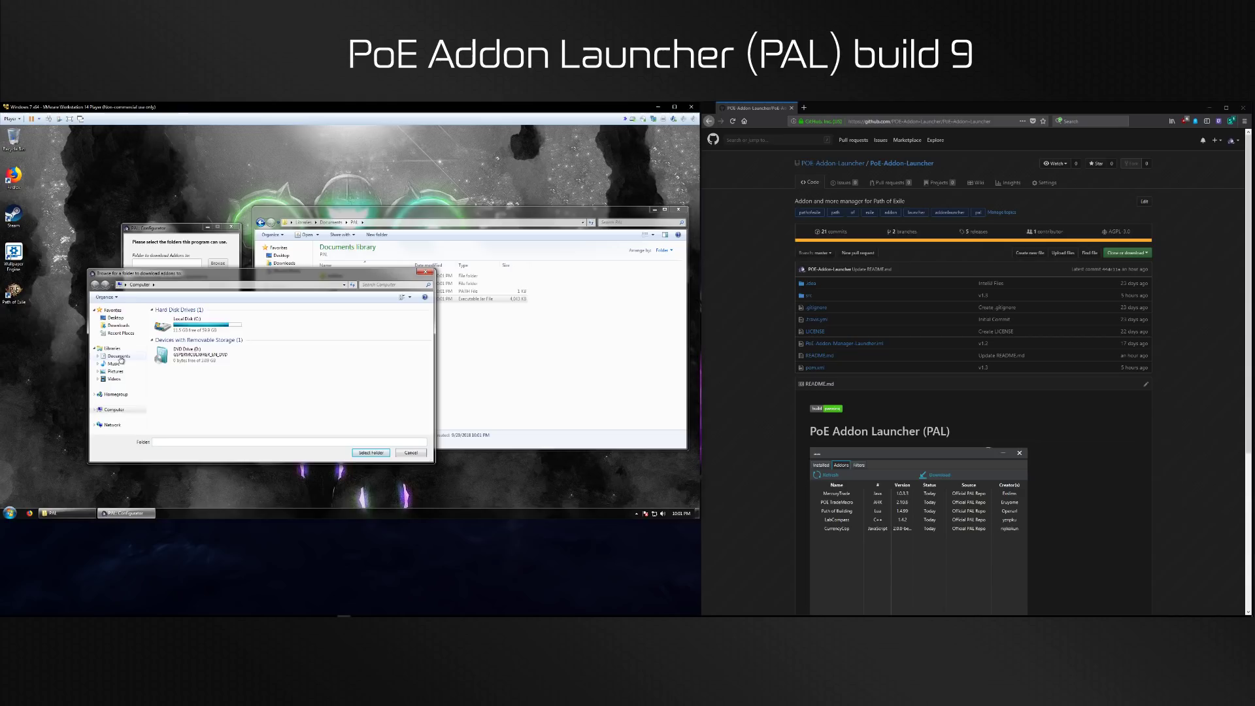
left_click(101, 350)
left_click(118, 356)
double_click(168, 318)
left_click(170, 319)
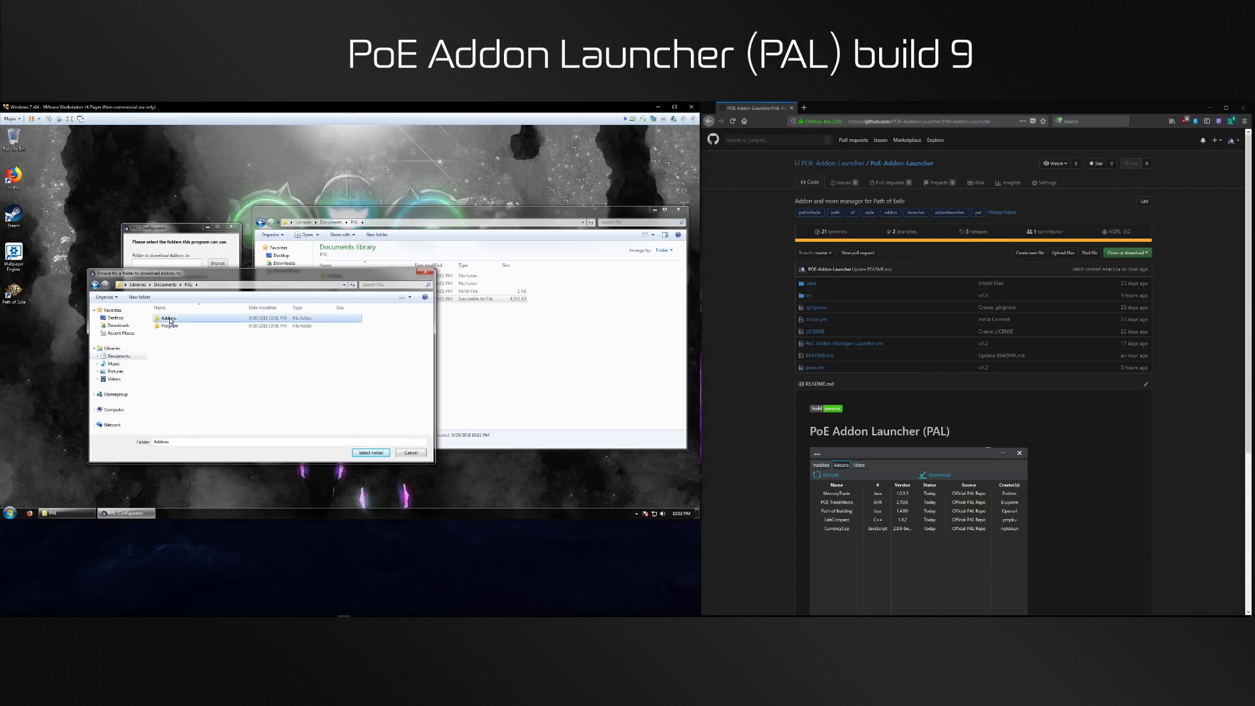
left_click(370, 452)
Choose Documents\PAL\Program as the folder to install PoE Addon Launcher to, and continue to the game folder page
left_click(216, 285)
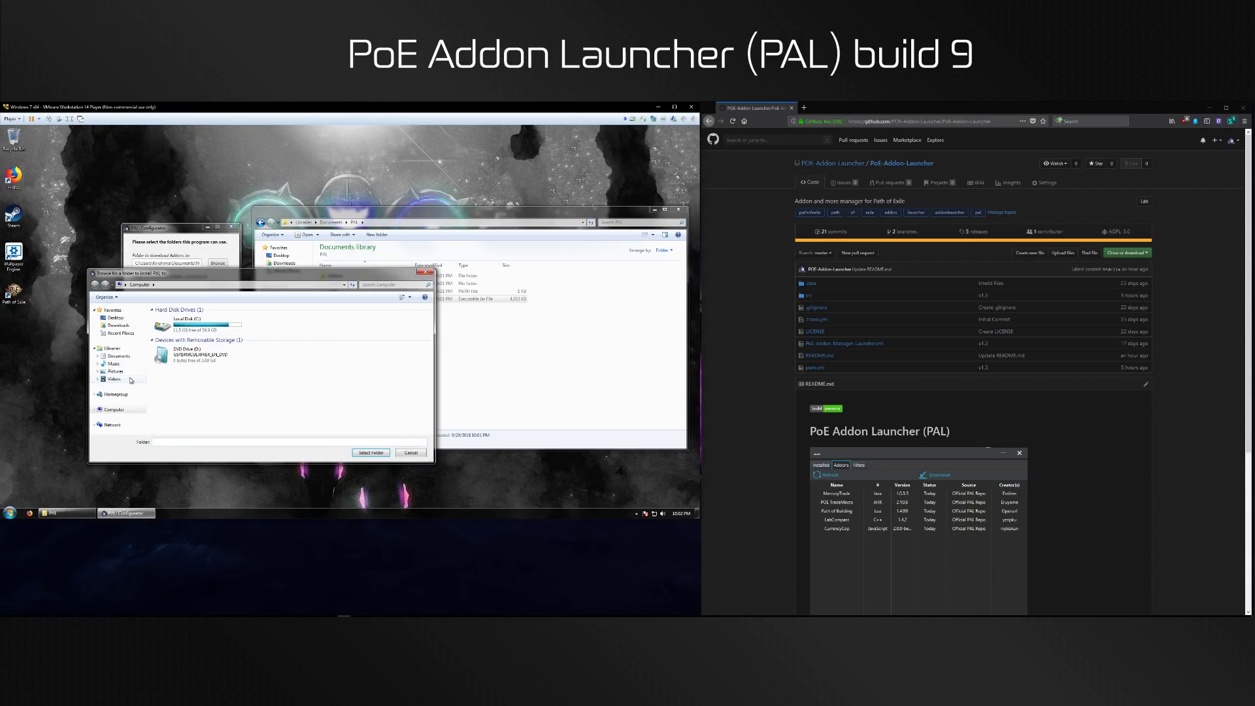
double_click(178, 326)
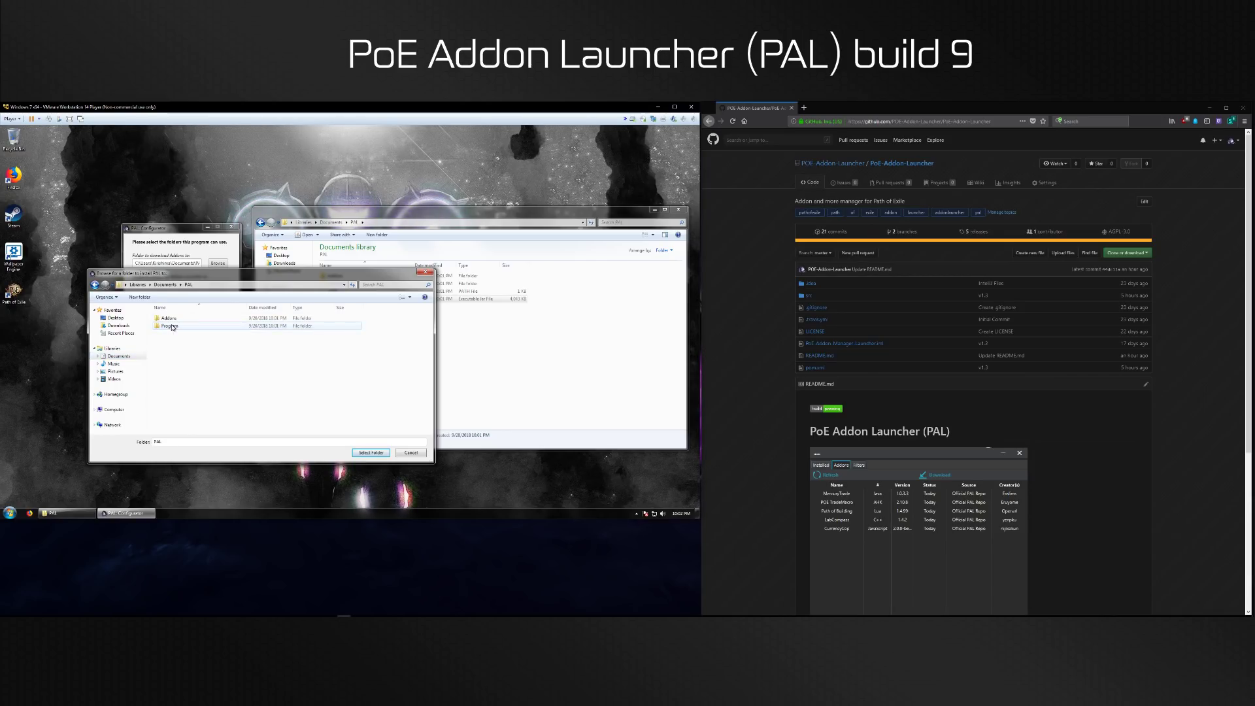
left_click(170, 325)
left_click(370, 453)
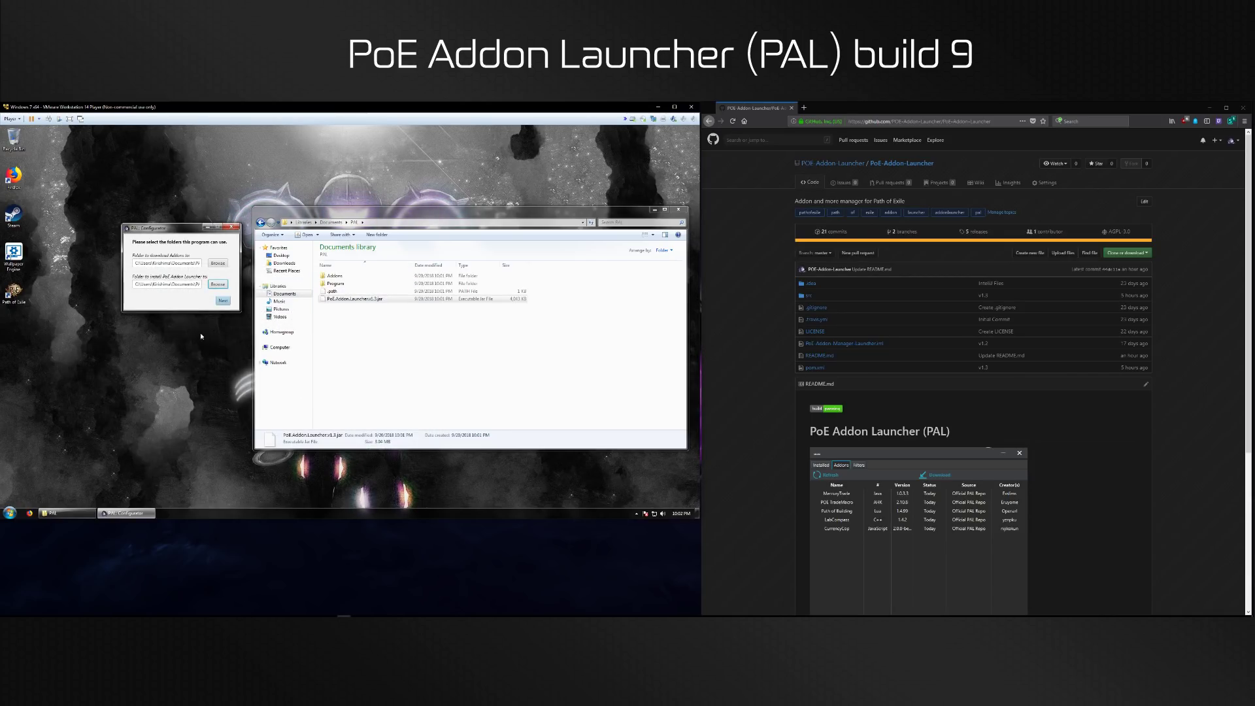
left_click(223, 299)
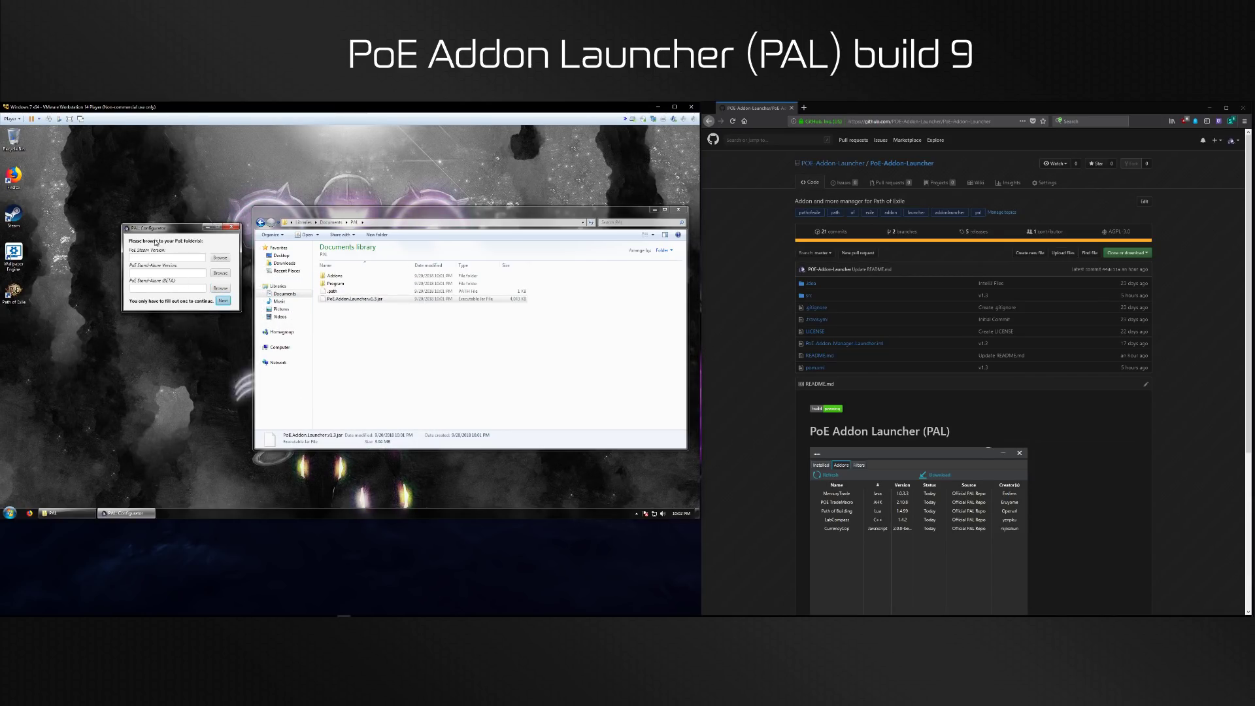
Set the PoE Steam Version folder to Path of Exile under C:\Program Files (x86)\Steam\steamapps\common
left_click(168, 257)
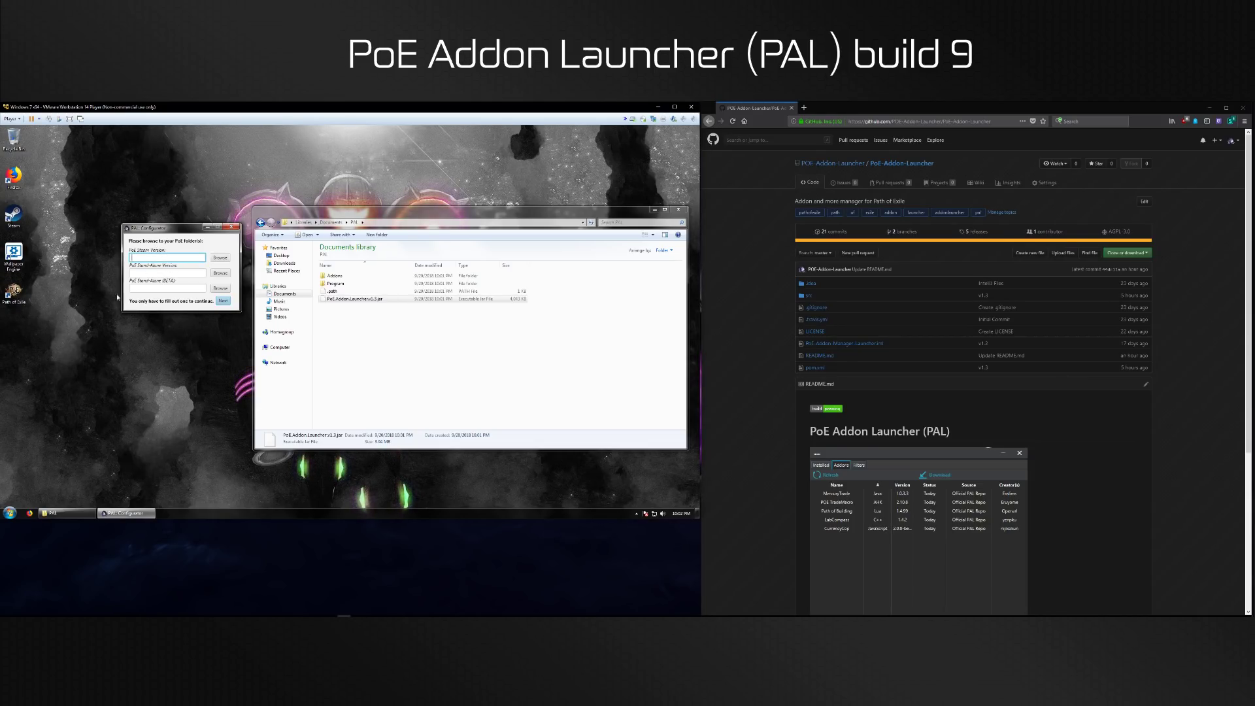
left_click(168, 272)
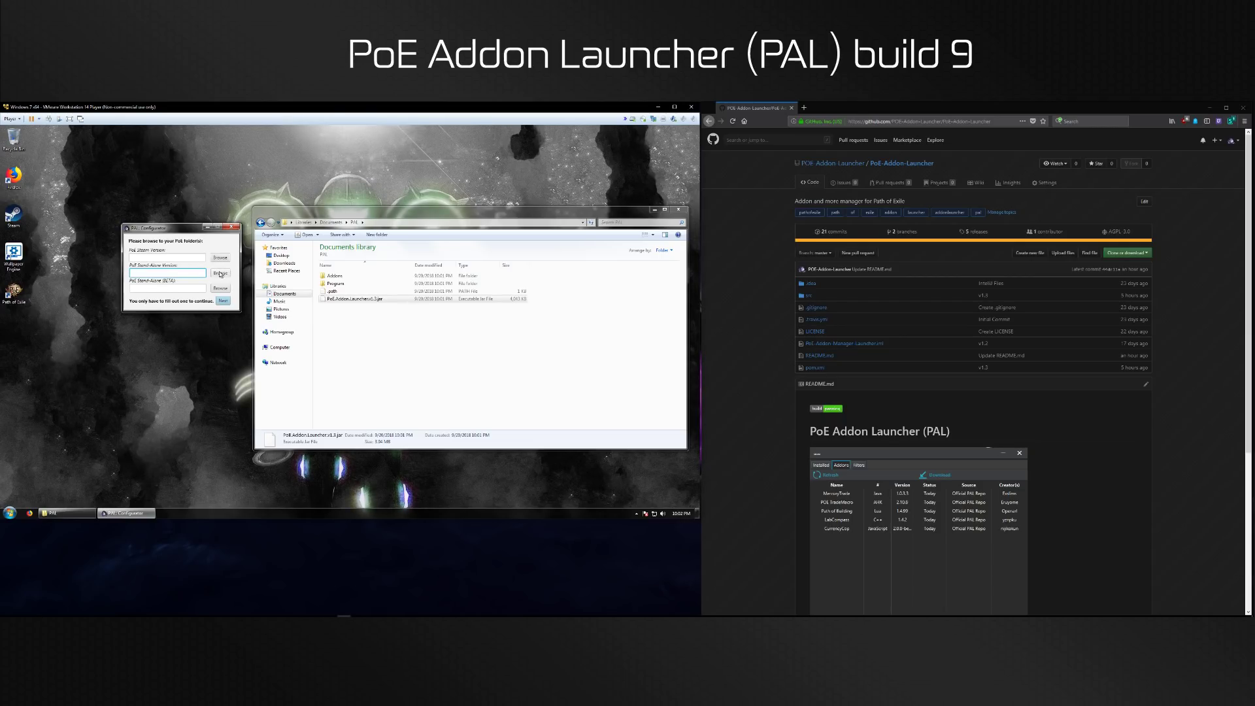
left_click(167, 257)
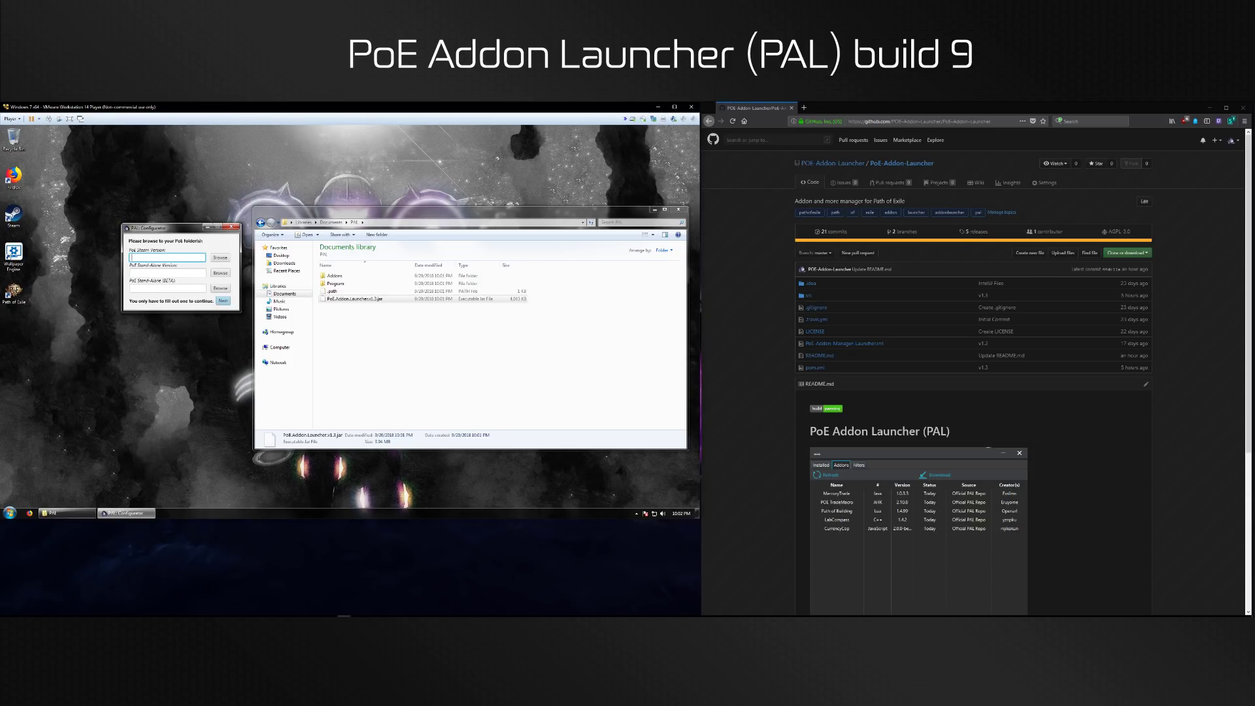
left_click(220, 258)
double_click(189, 326)
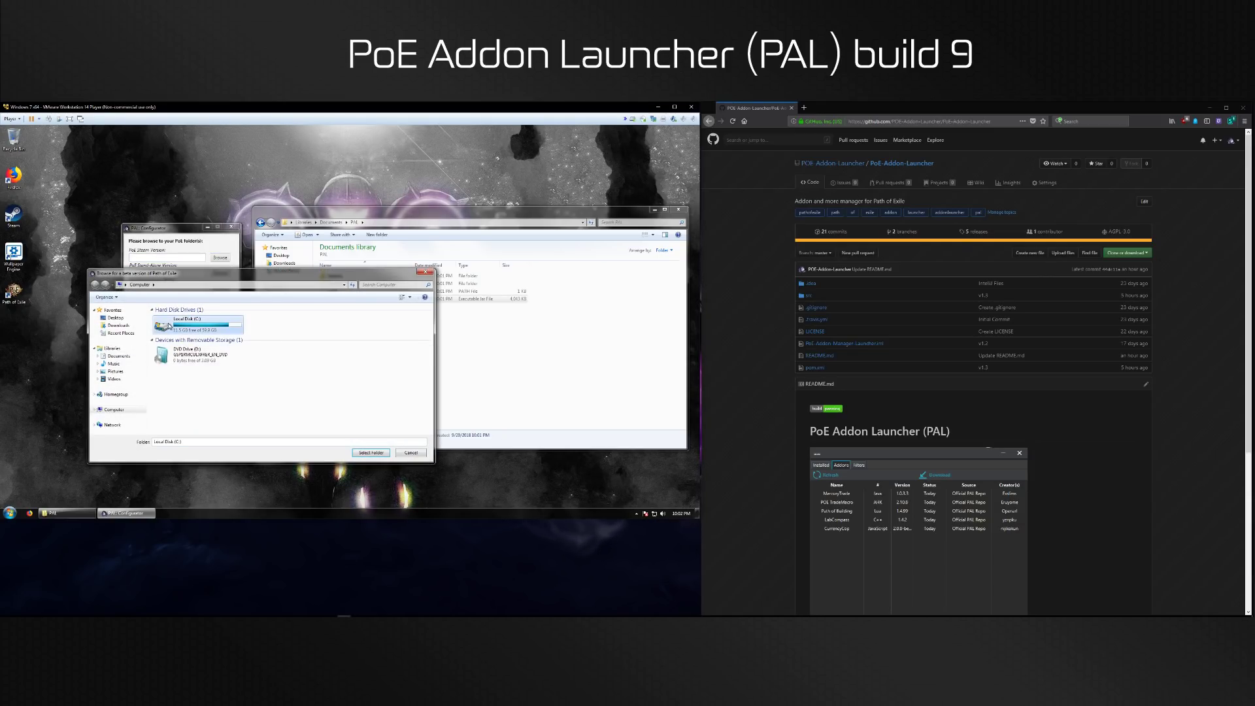
double_click(179, 334)
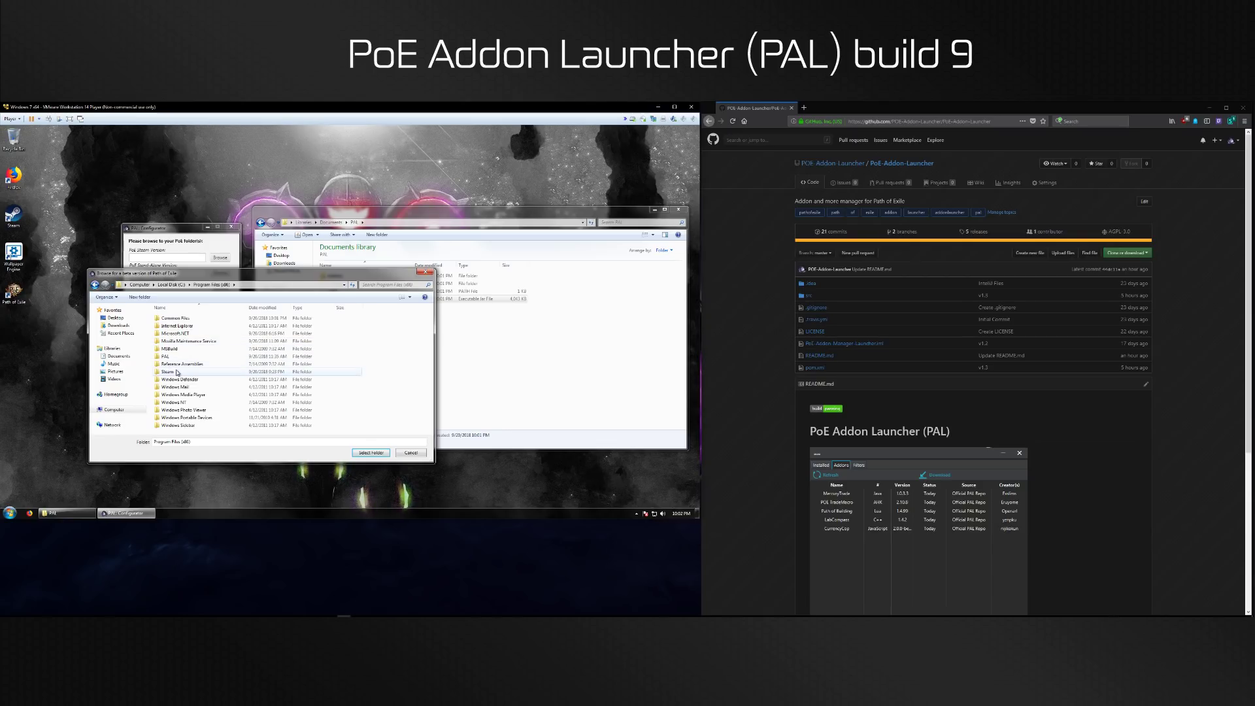
double_click(203, 371)
scroll(206, 369, "down", 2)
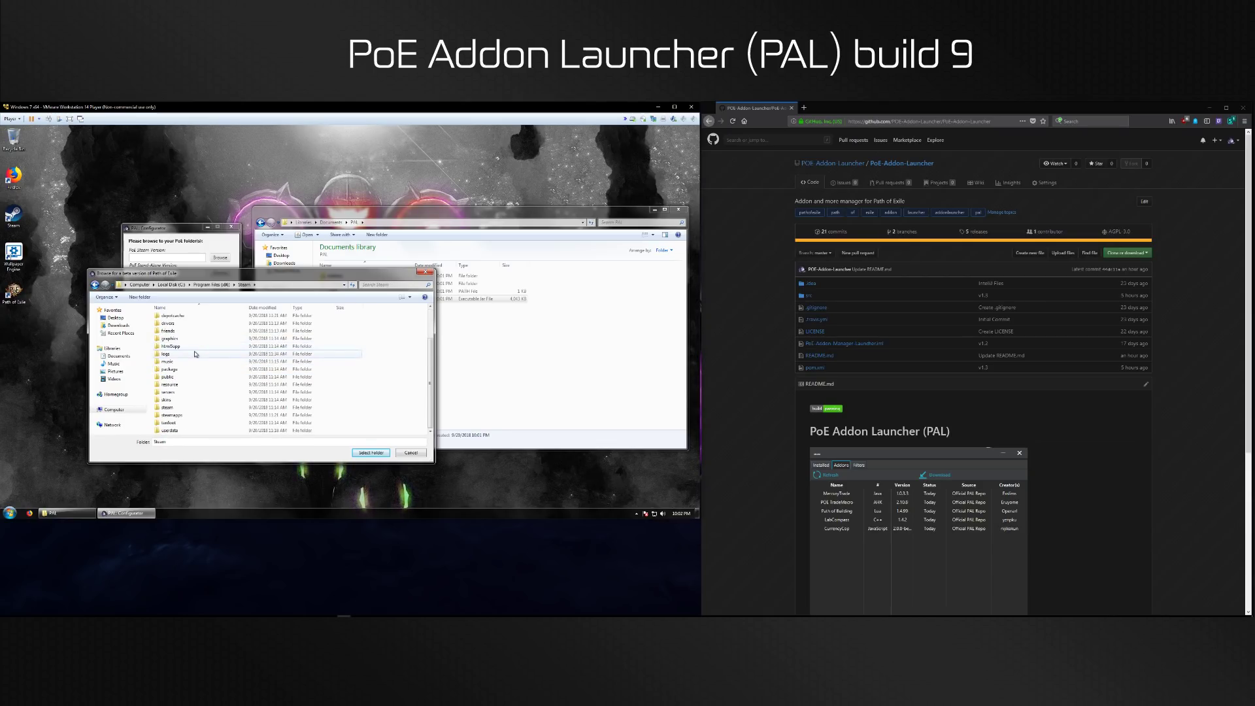
double_click(175, 421)
double_click(170, 317)
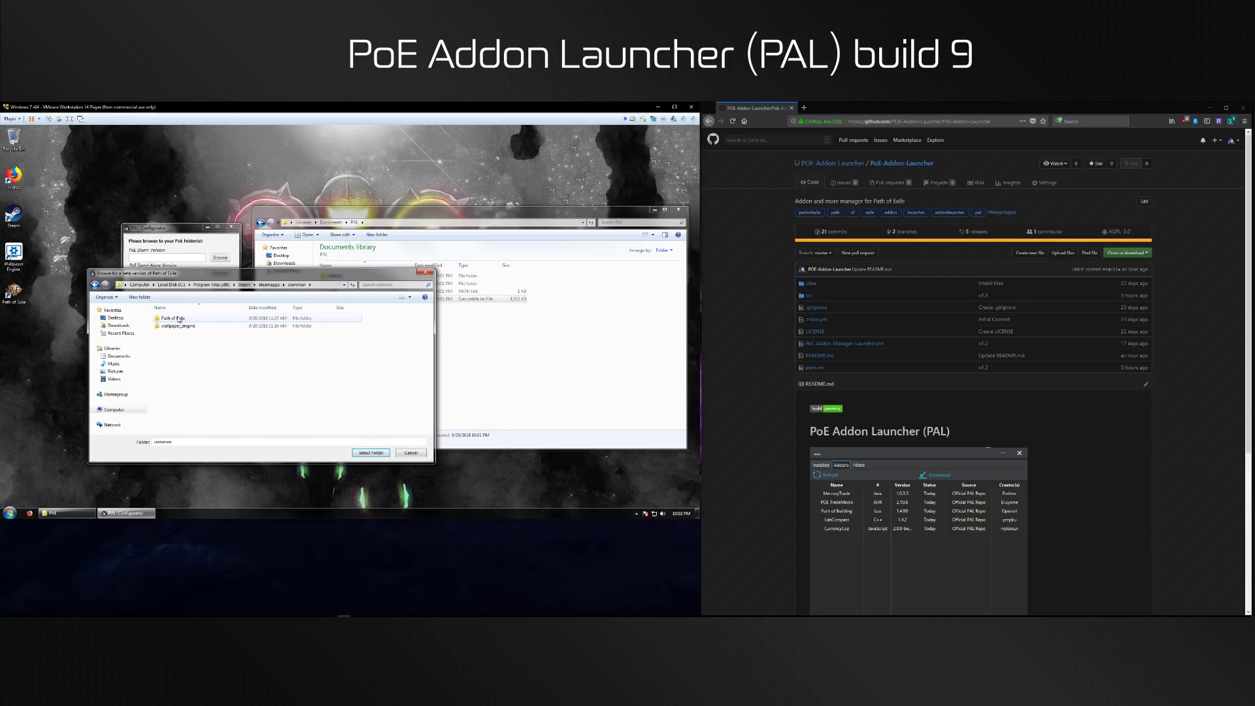
left_click(173, 317)
left_click(370, 452)
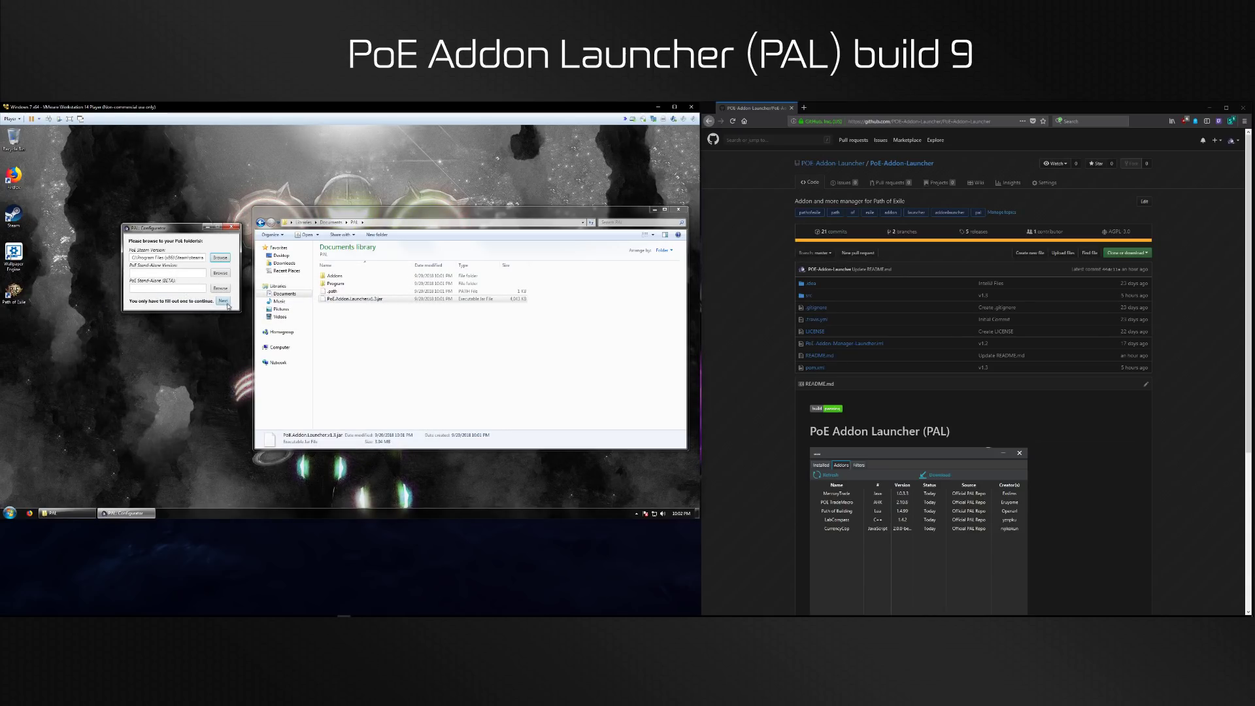
Continue to the configurator's summary, review the full Steam path and finish the configuration
left_click(225, 302)
scroll(178, 274, "down", 5)
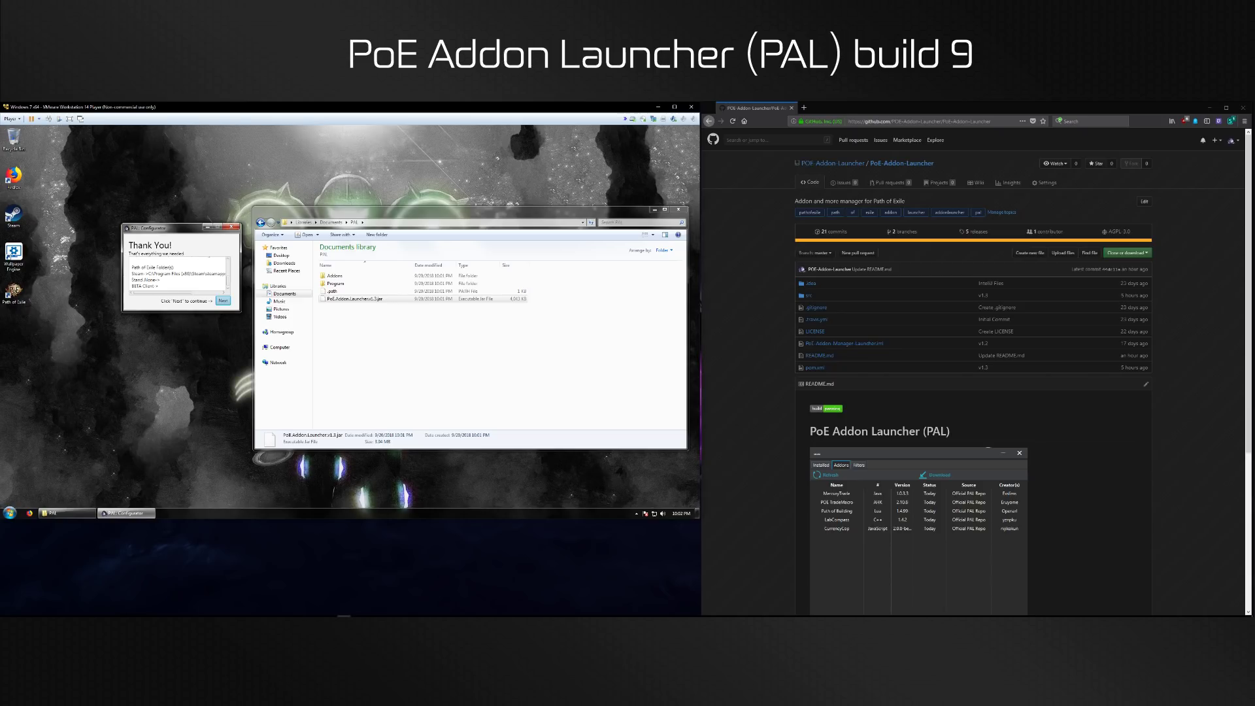
left_click_drag(147, 274, 226, 273)
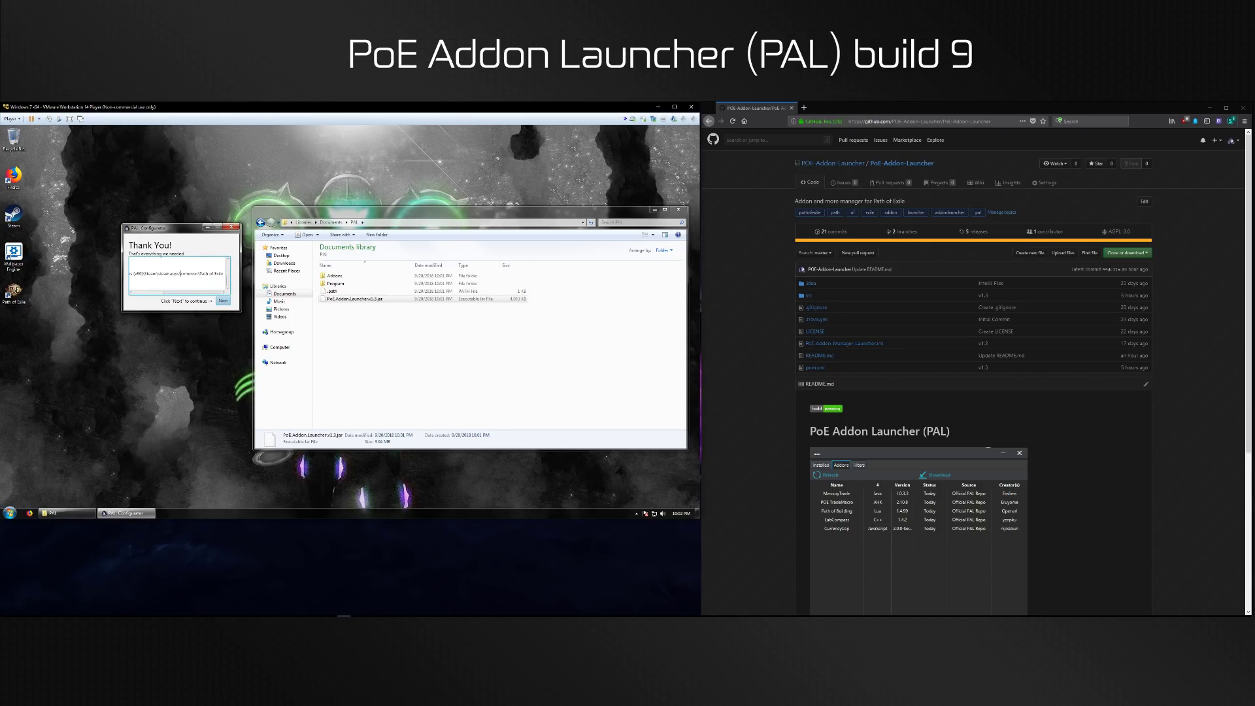
left_click(223, 301)
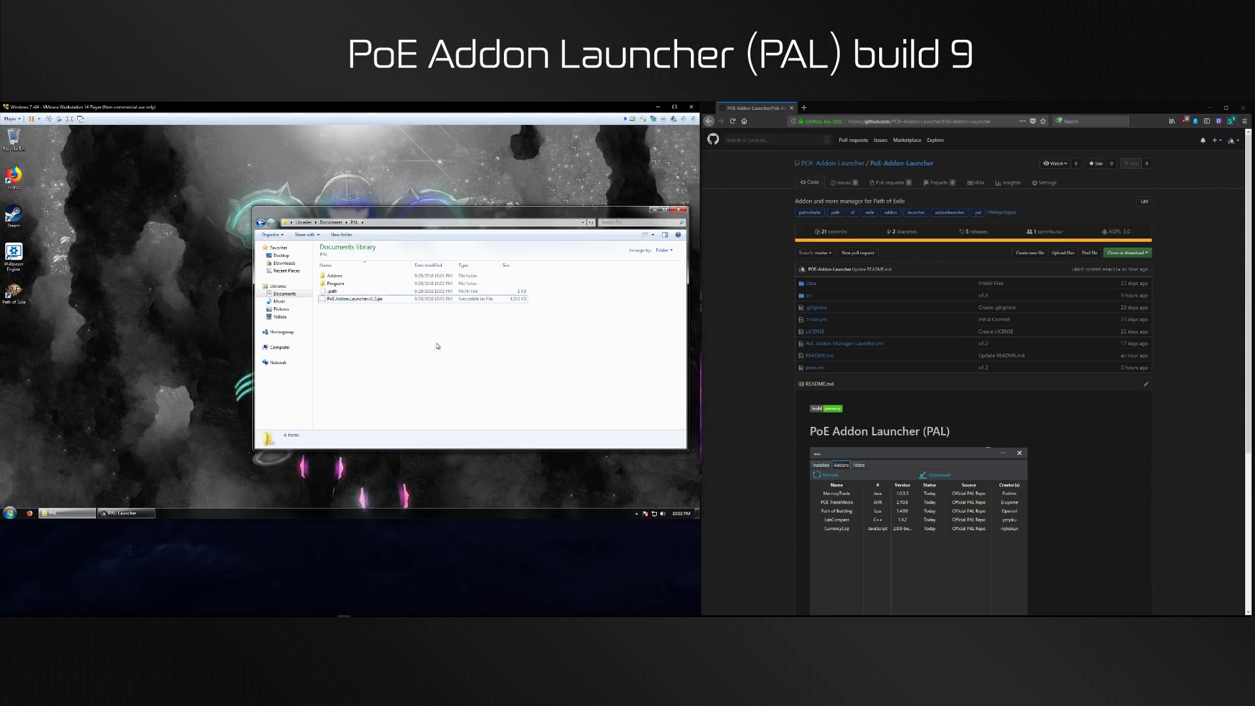
Check the files inside the Program folder and return to the PAL folder
double_click(343, 283)
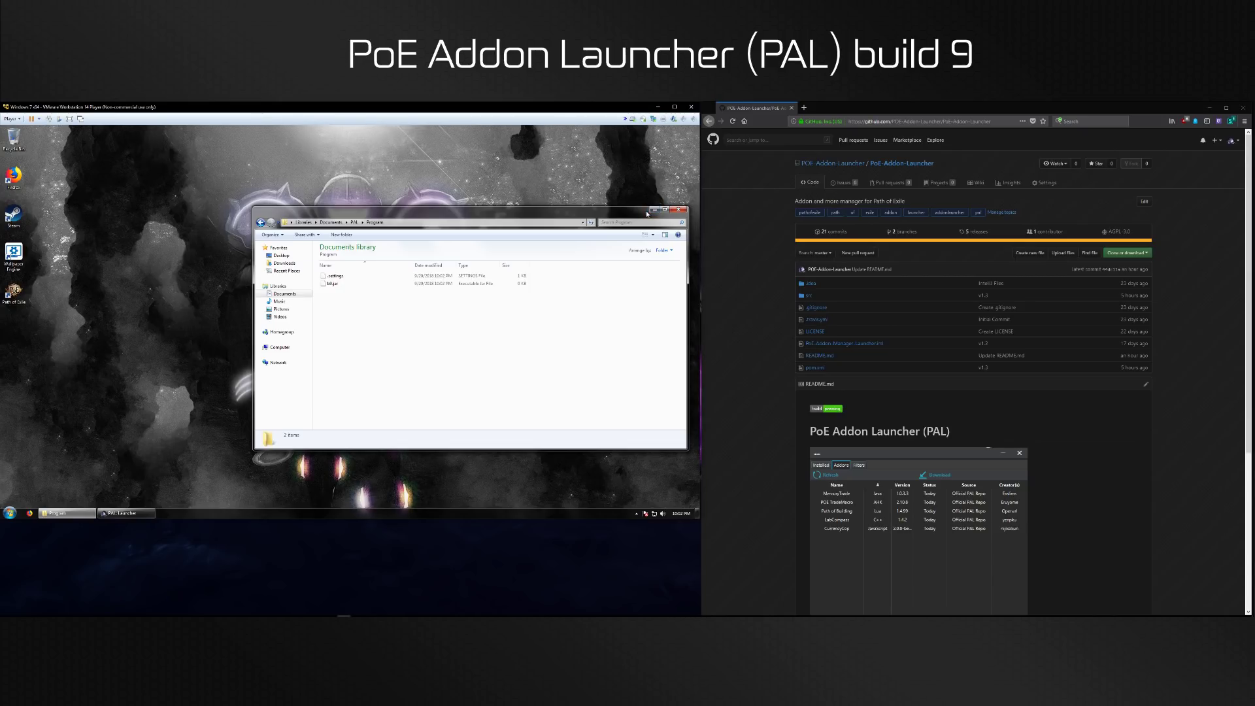
left_click(355, 223)
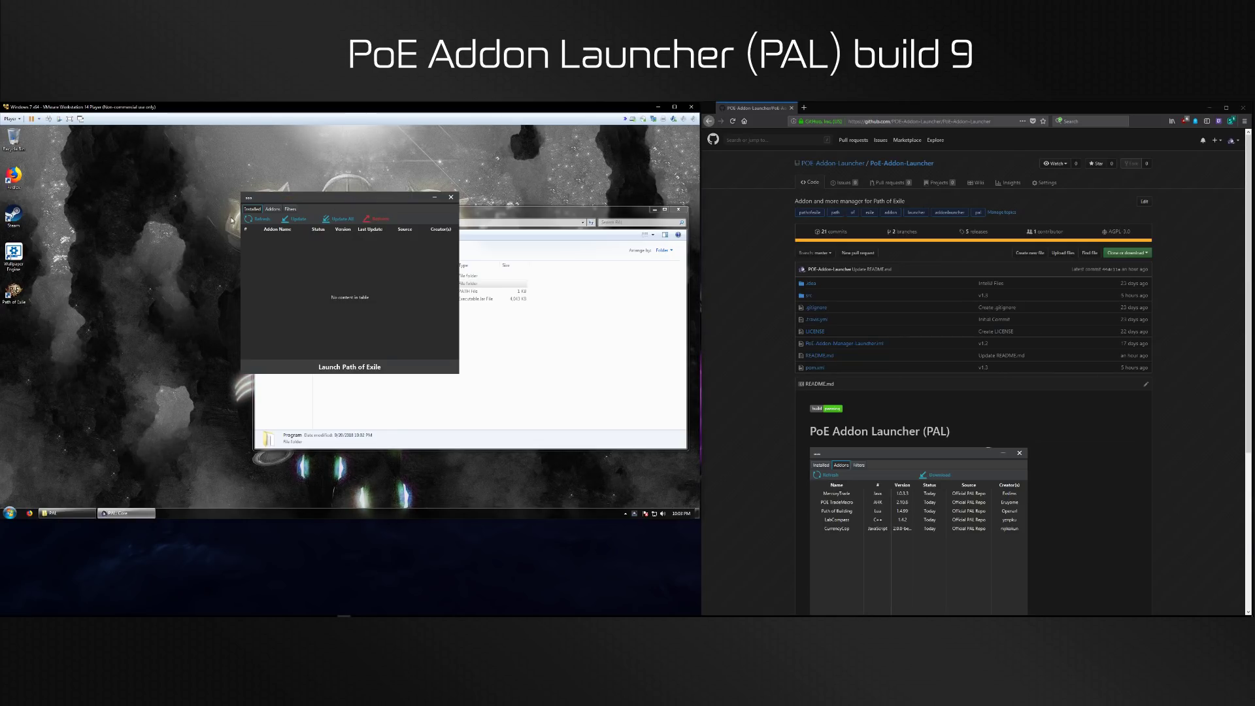
Open the System Paths settings in PAL and set the addon folder to Documents\PAL\Addons
left_click(248, 198)
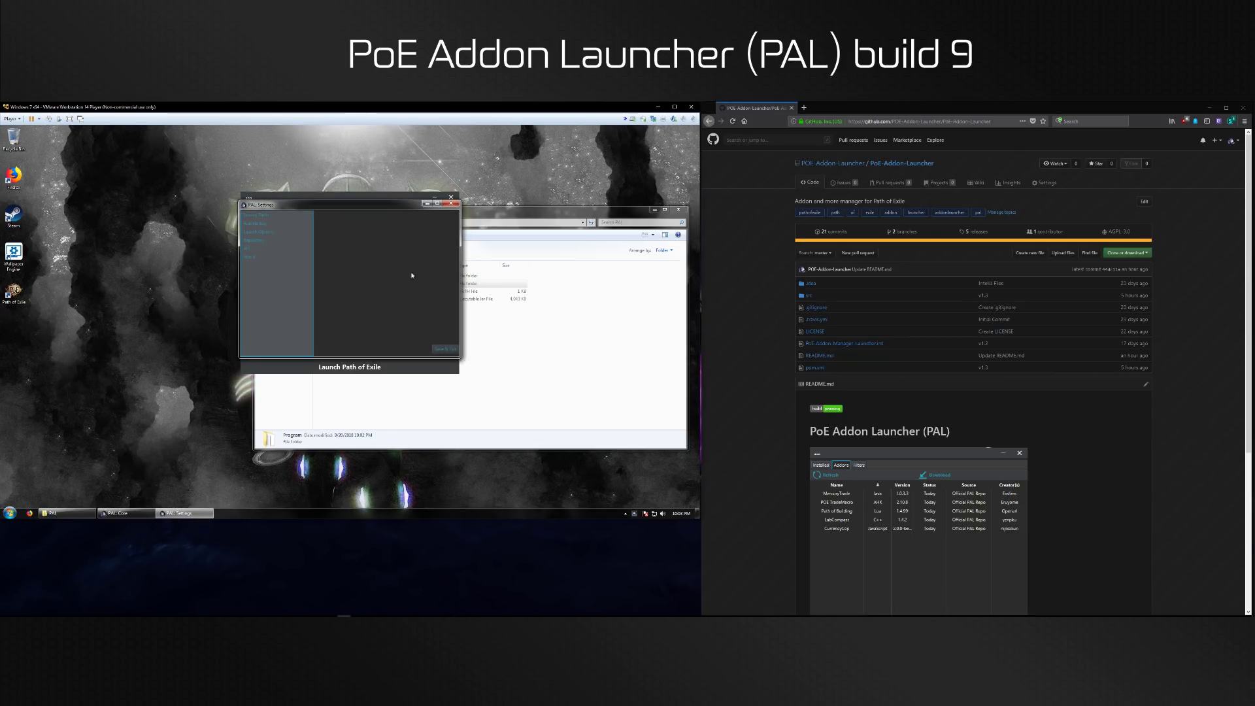
left_click(270, 218)
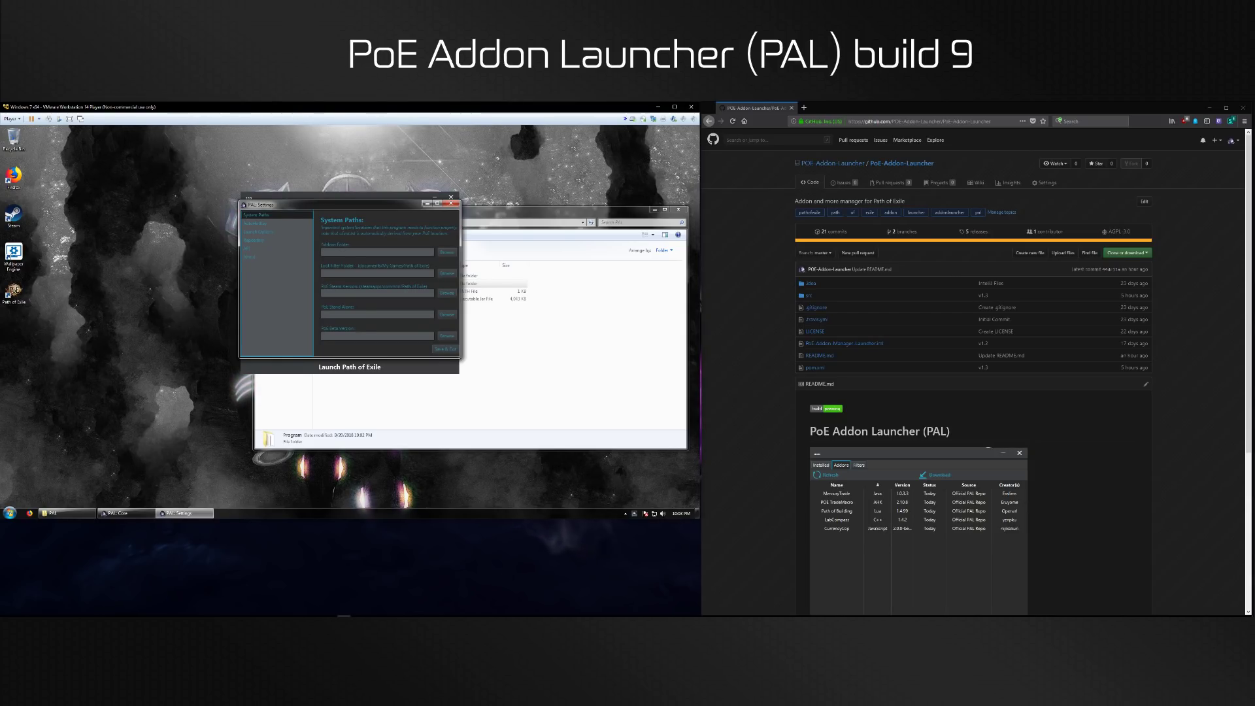
left_click(446, 251)
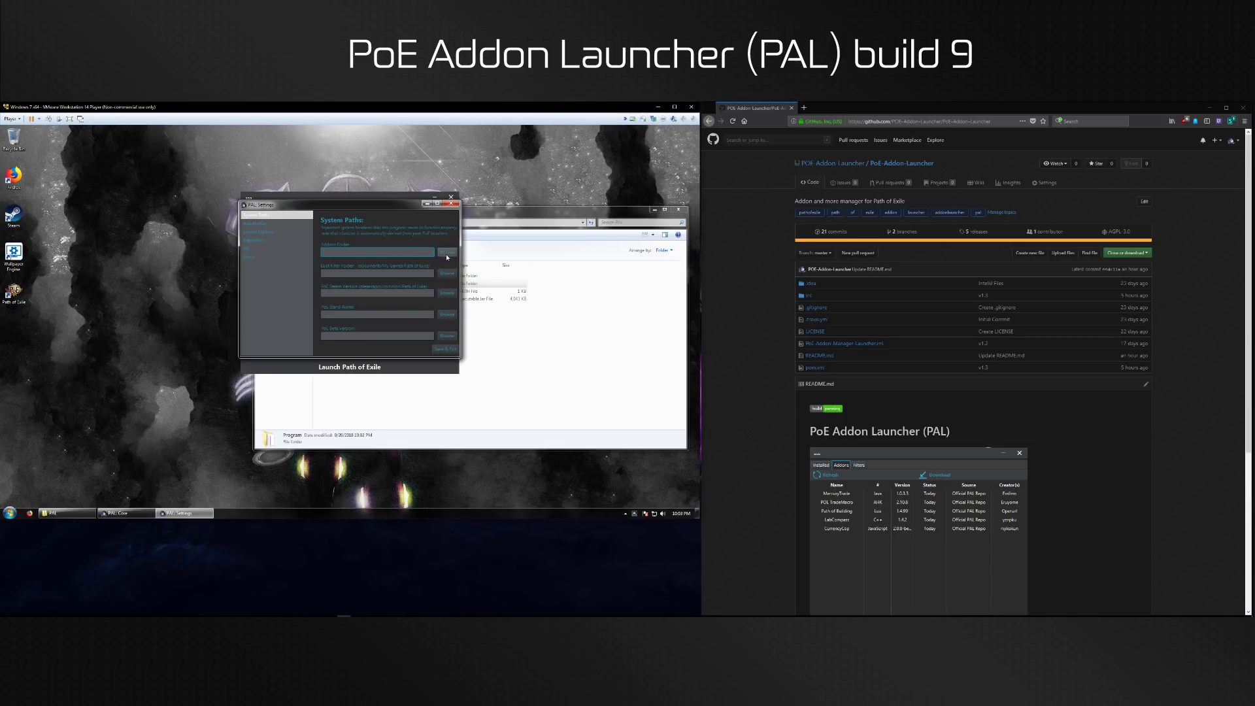
left_click(273, 298)
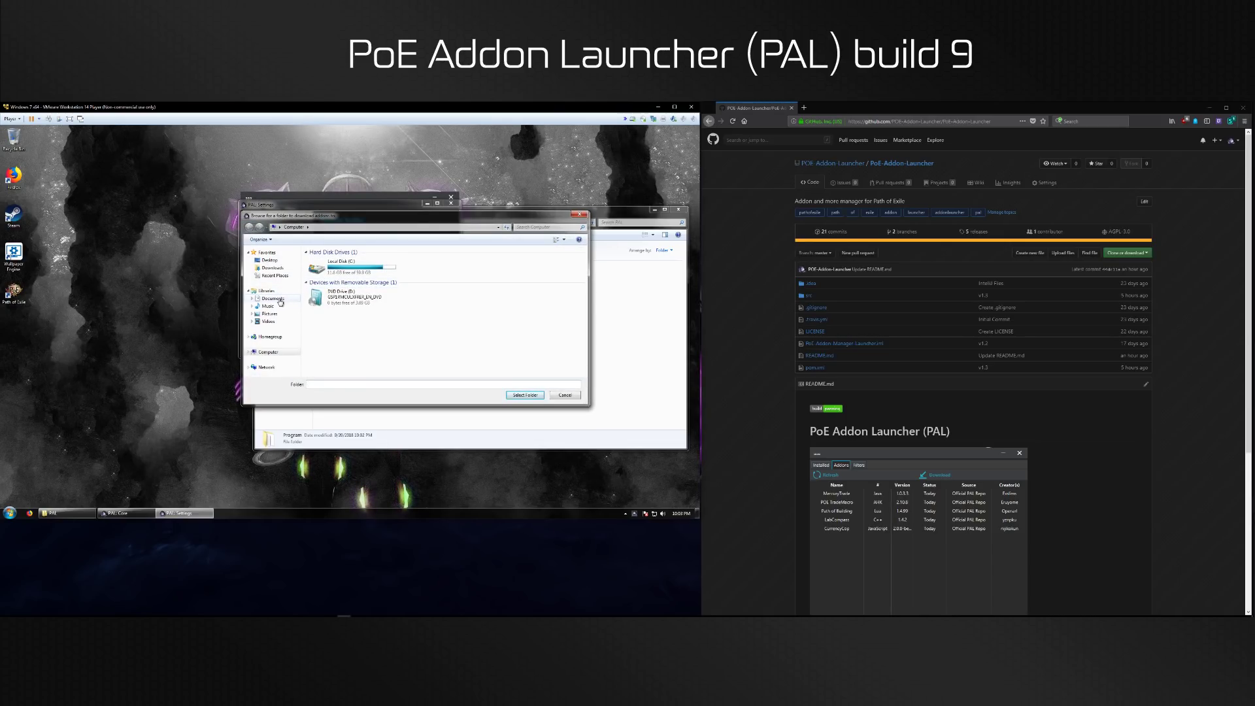
double_click(327, 262)
left_click(328, 263)
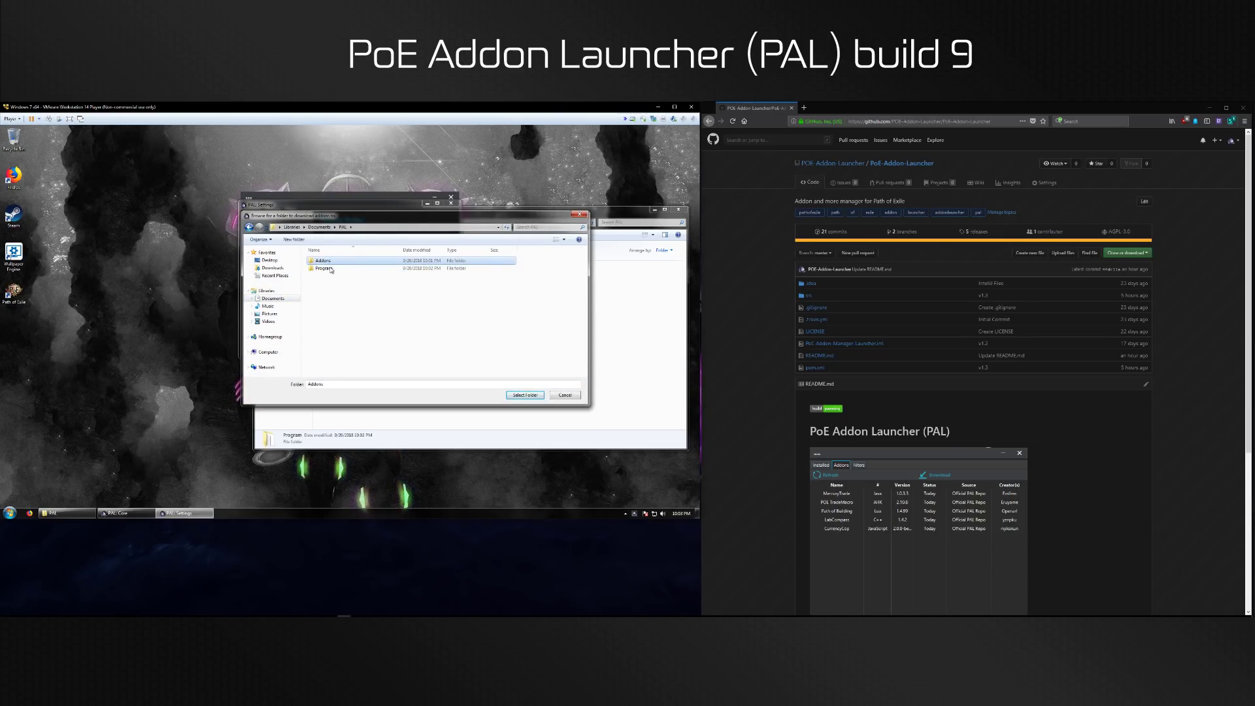
left_click(526, 396)
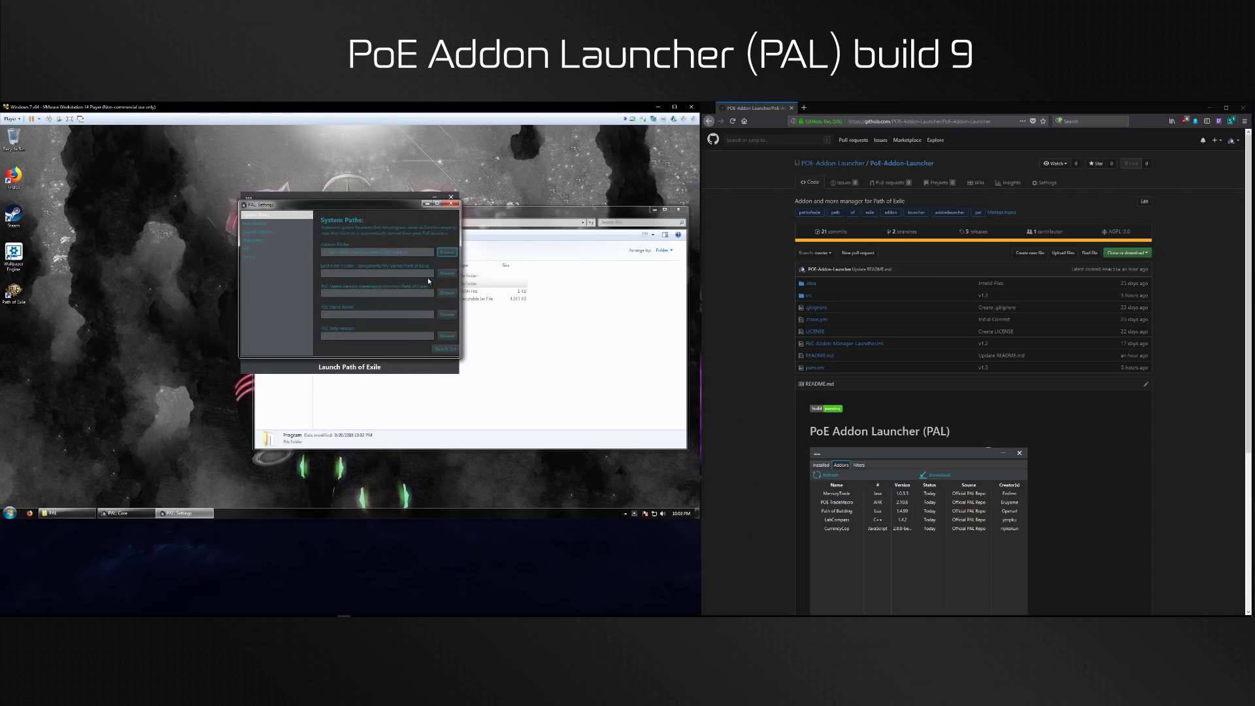
Set the loot filter folder to Path of Exile inside Documents\My Games
left_click(446, 273)
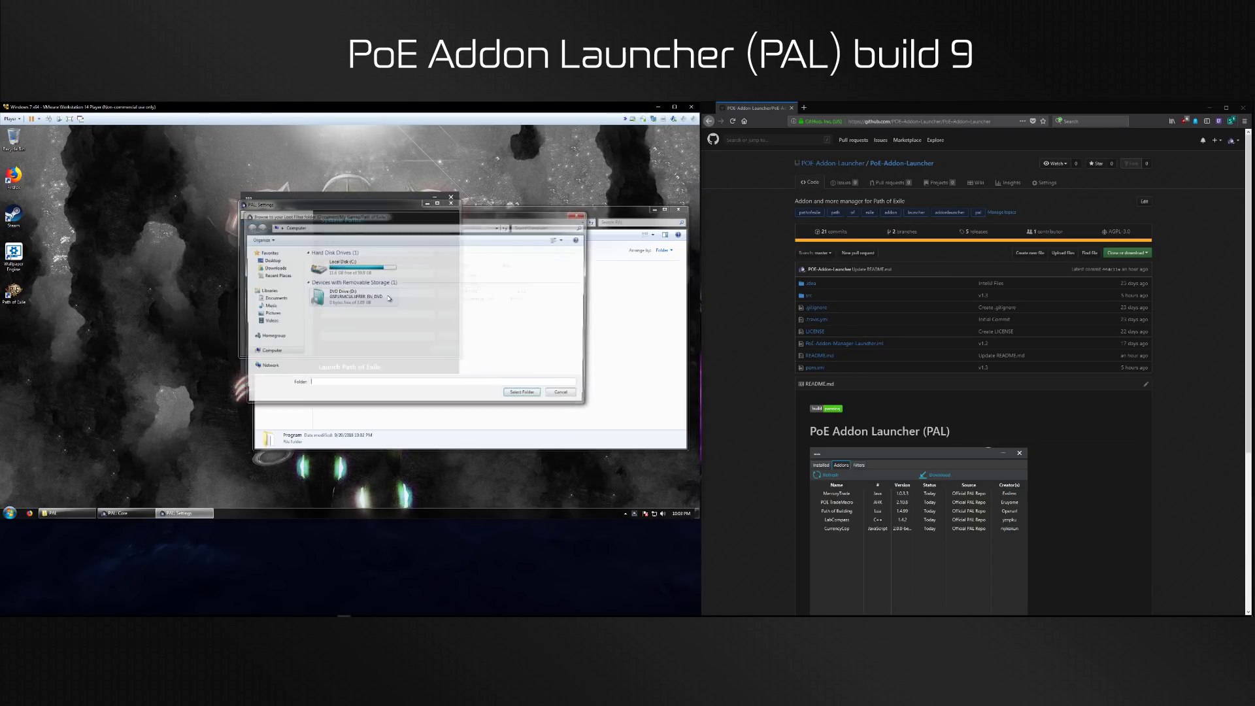
left_click(279, 298)
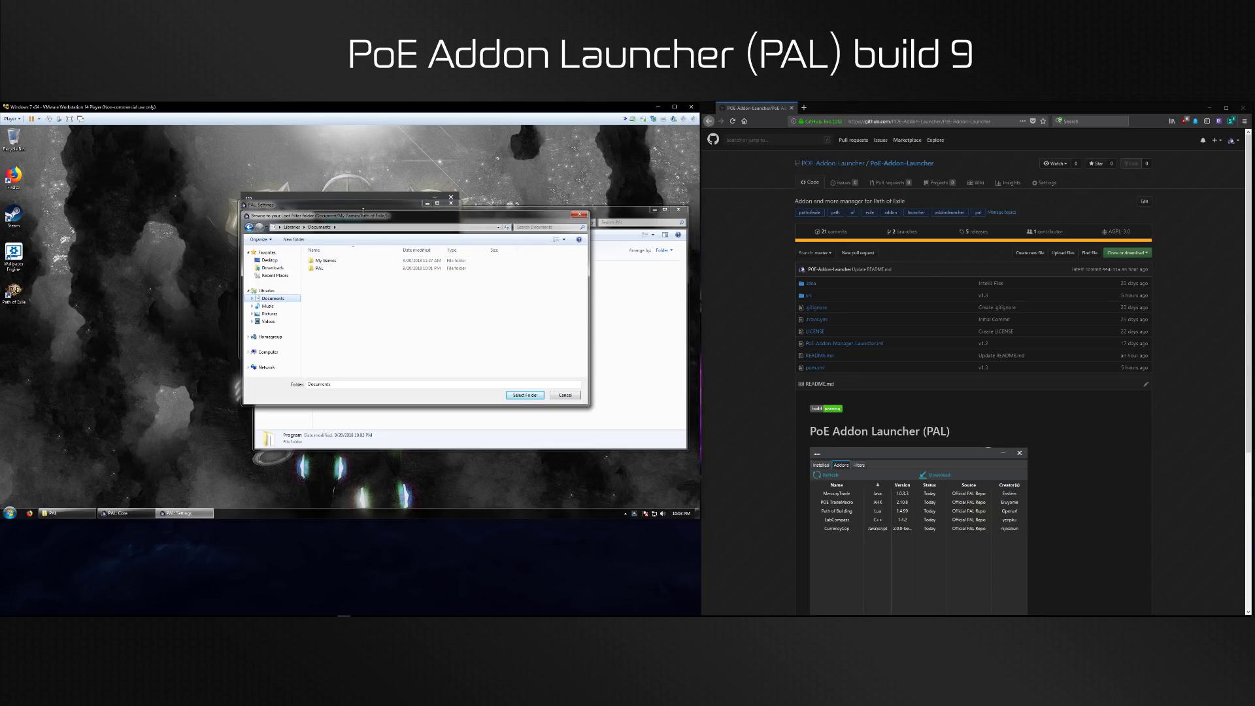
left_click_drag(392, 215, 339, 291)
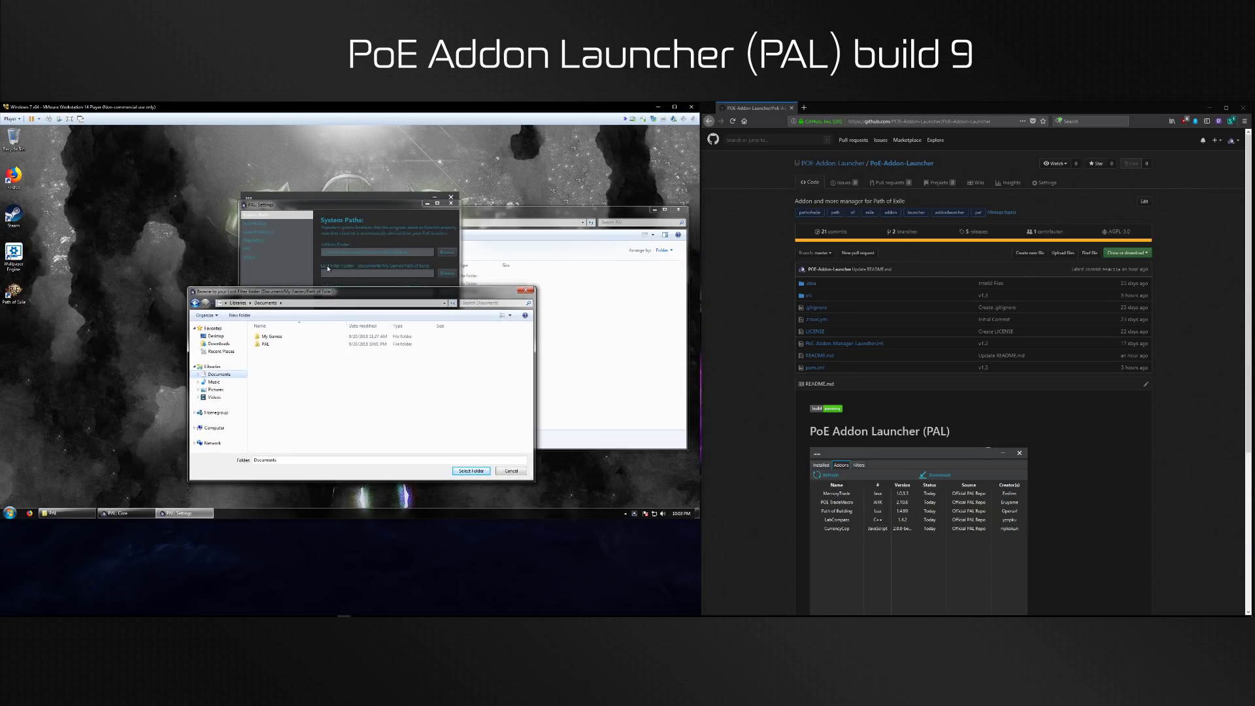
double_click(271, 336)
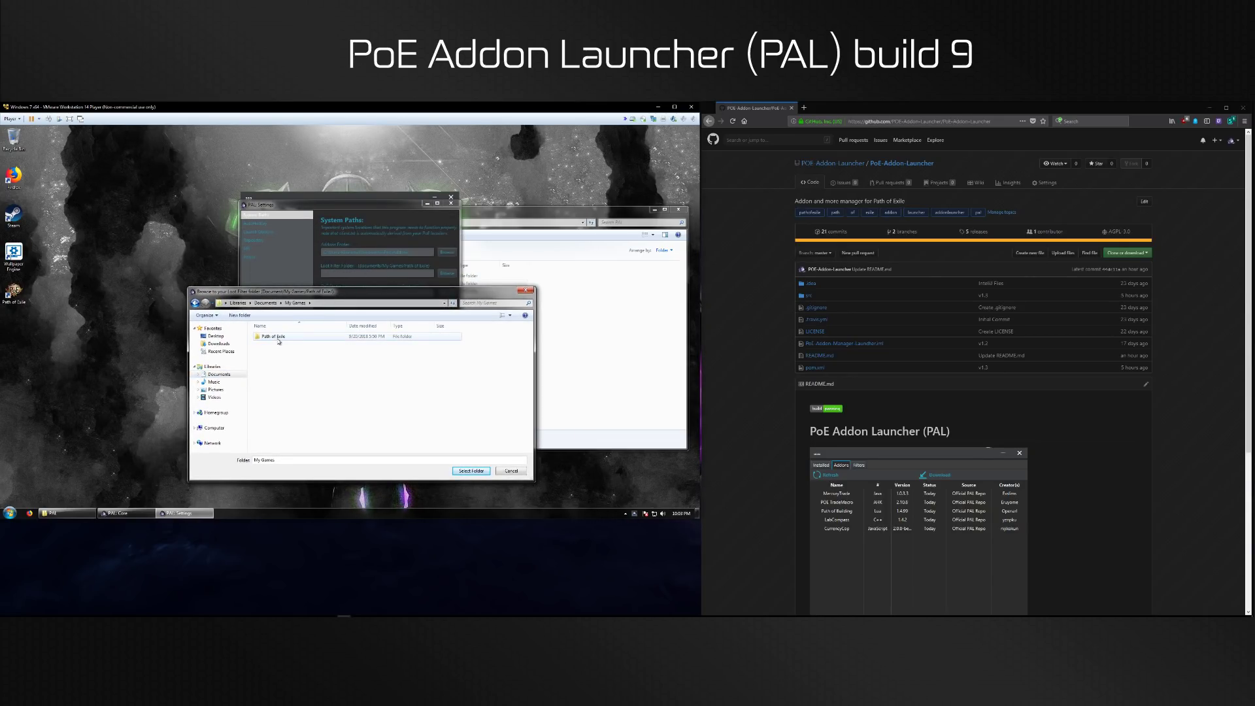
double_click(271, 336)
left_click(471, 471)
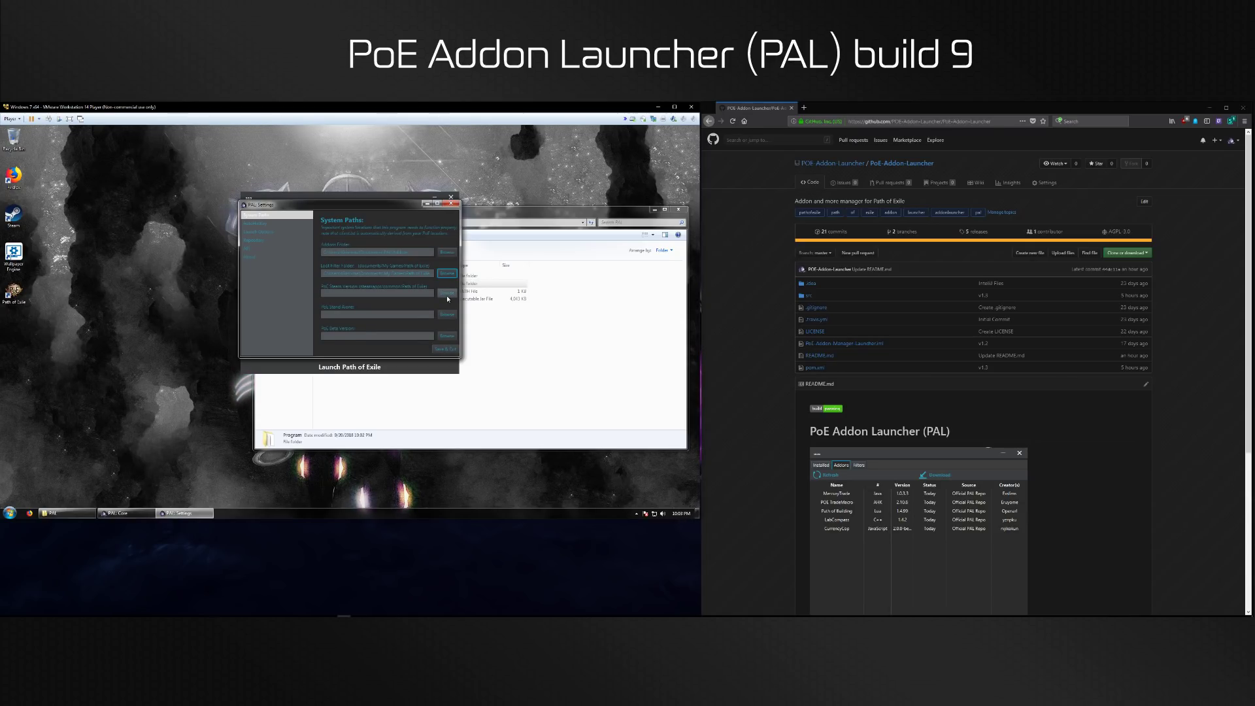
Set the PoE Steam version path to the Path of Exile folder under C:\Program Files (x86)\Steam\steamapps\common
left_click(447, 297)
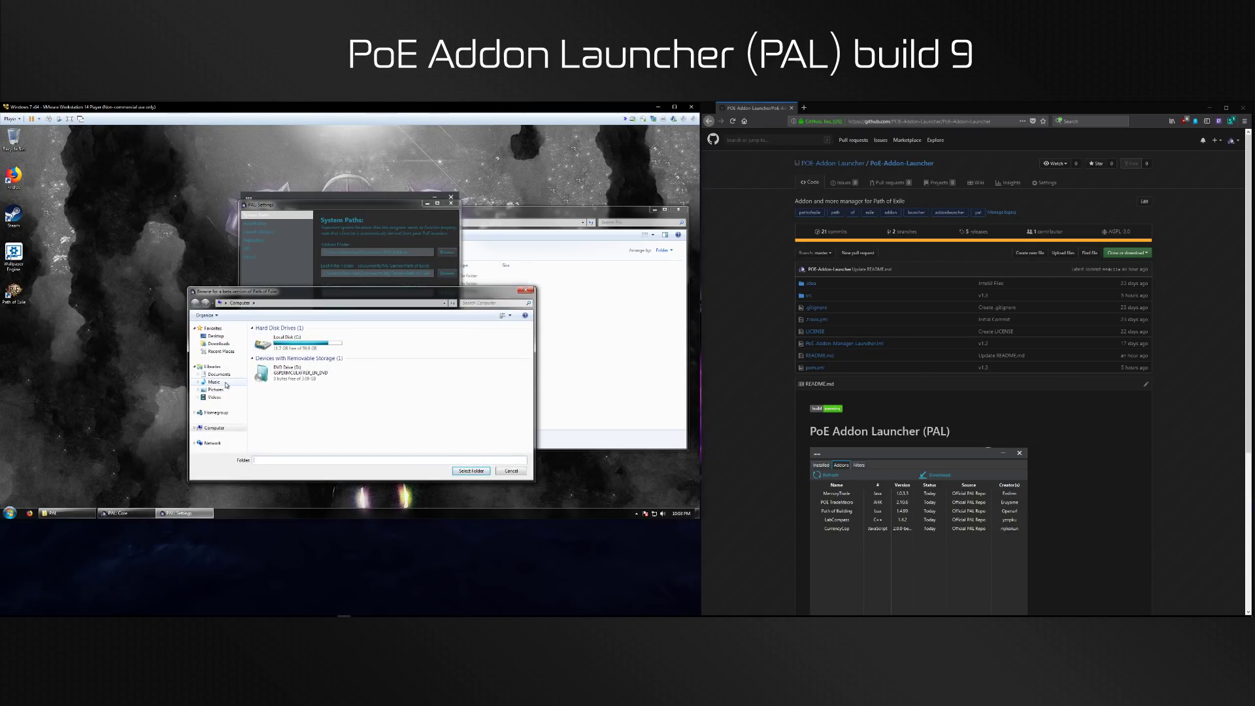
double_click(275, 343)
double_click(281, 351)
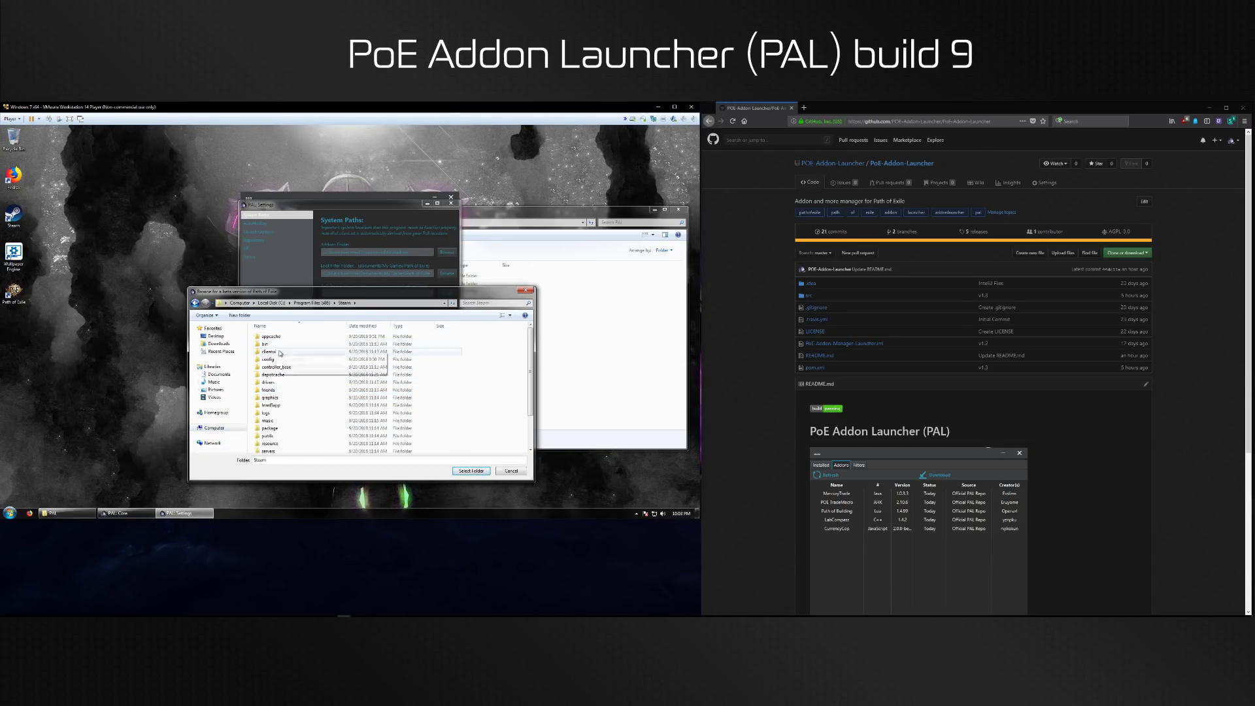
double_click(268, 389)
double_click(273, 434)
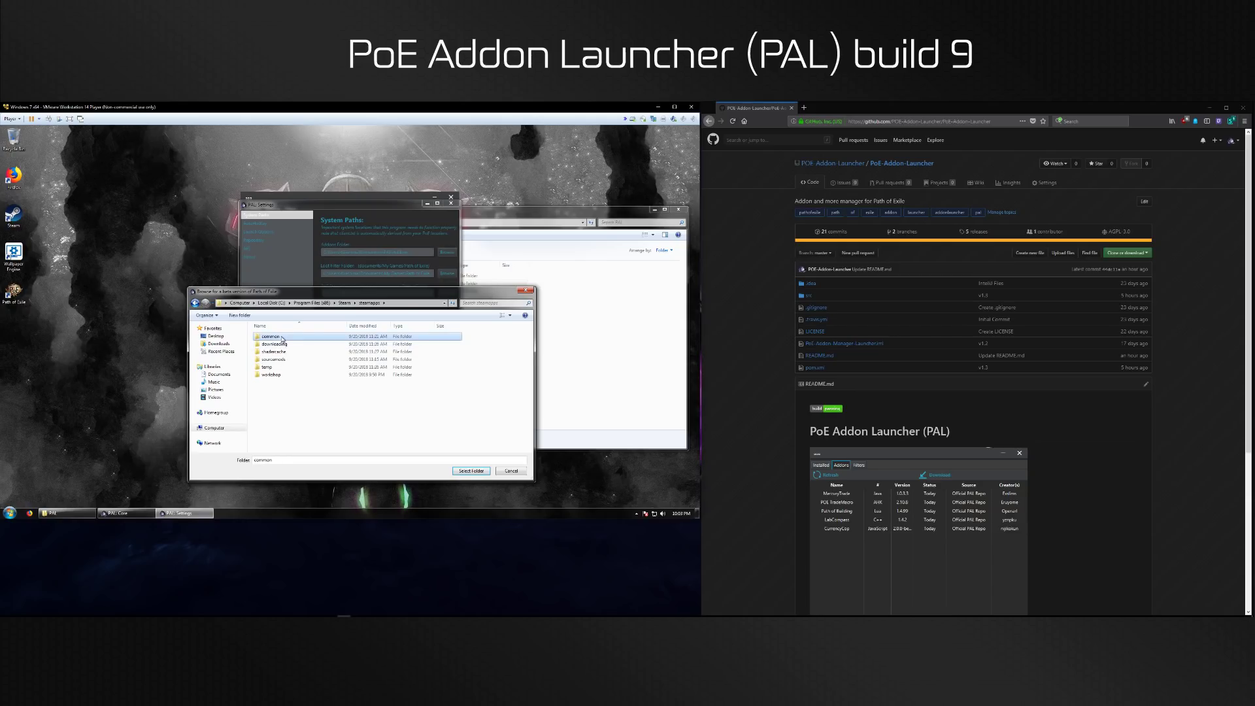
double_click(278, 336)
left_click(282, 338)
left_click(470, 471)
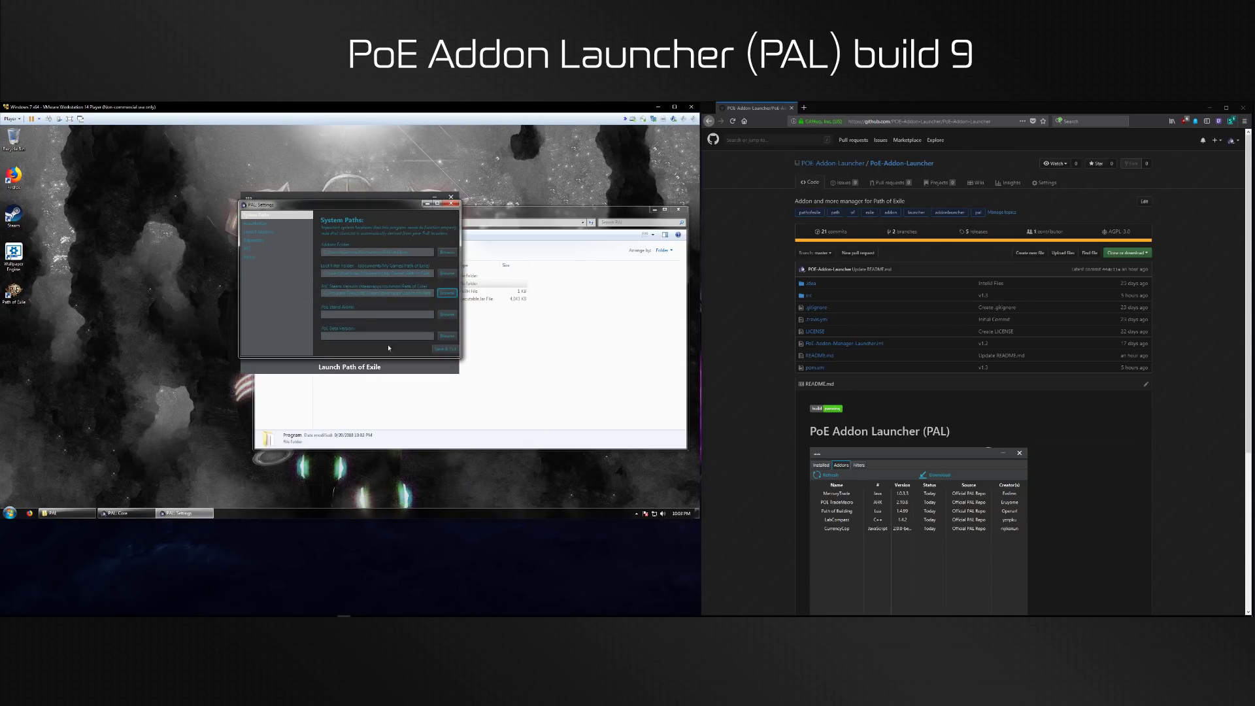
Install AutoHotkey from the AutoHotKey settings page using the Express Installation, and exit its setup
left_click(261, 223)
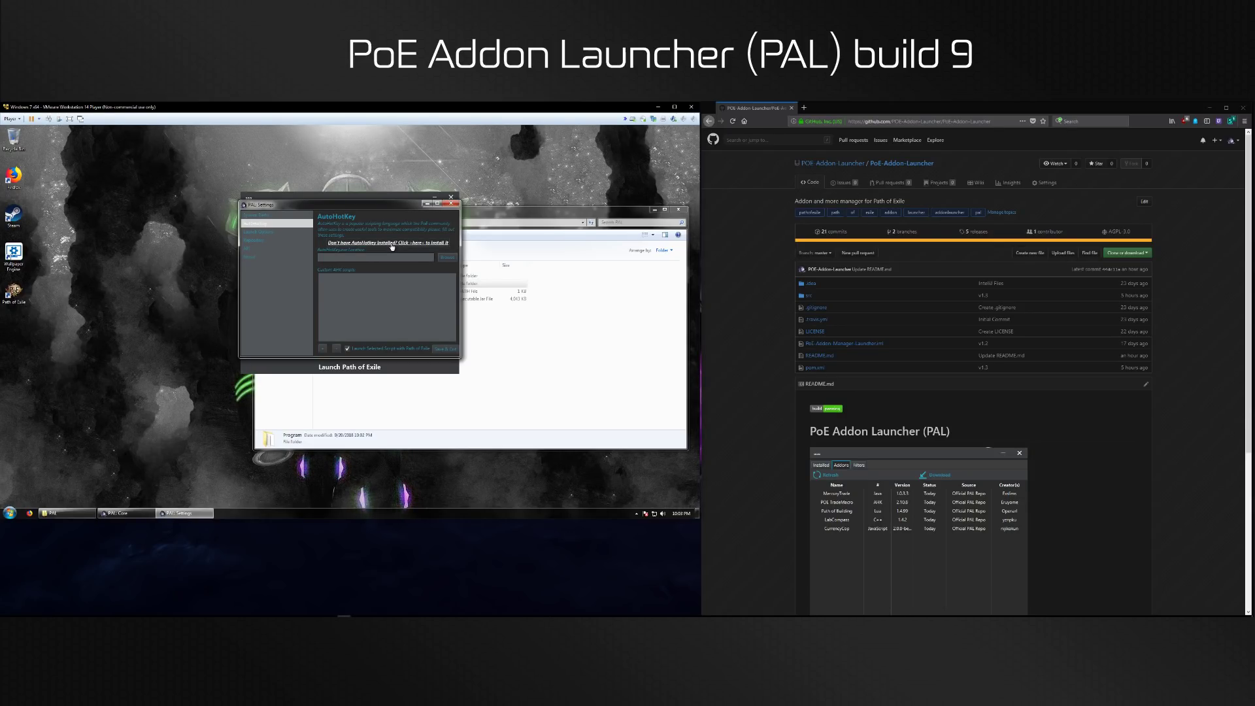
left_click(392, 247)
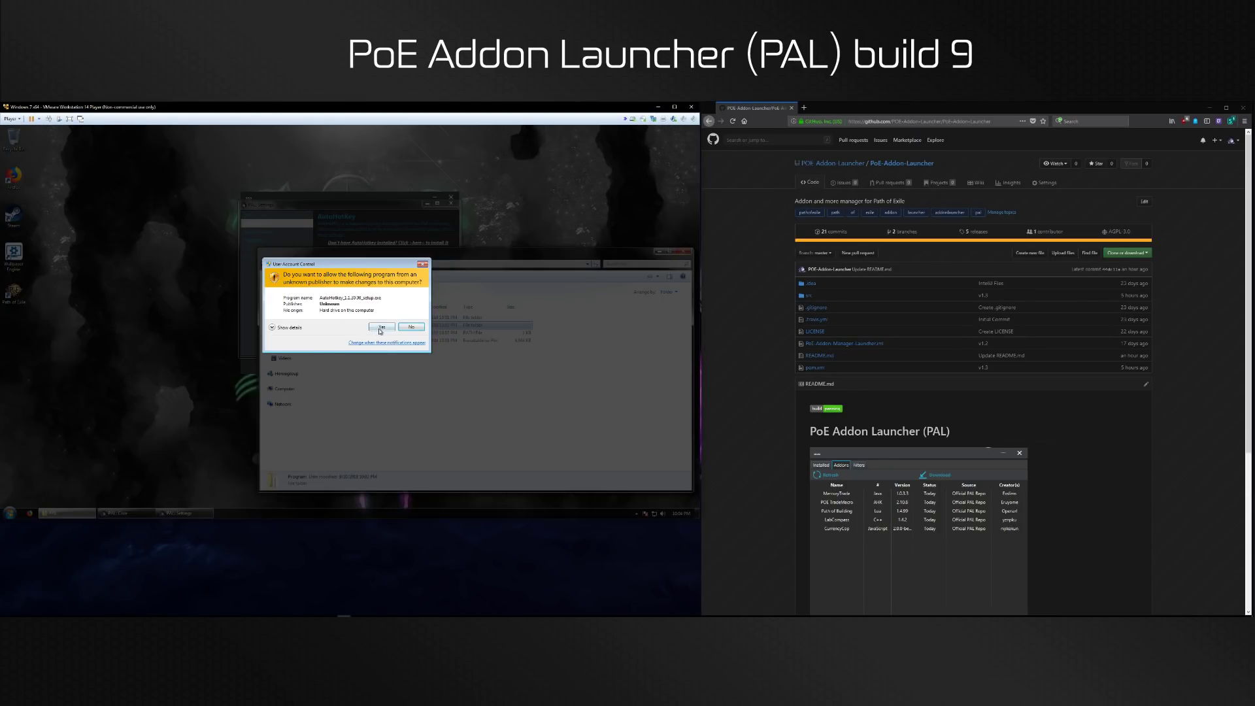
left_click(380, 328)
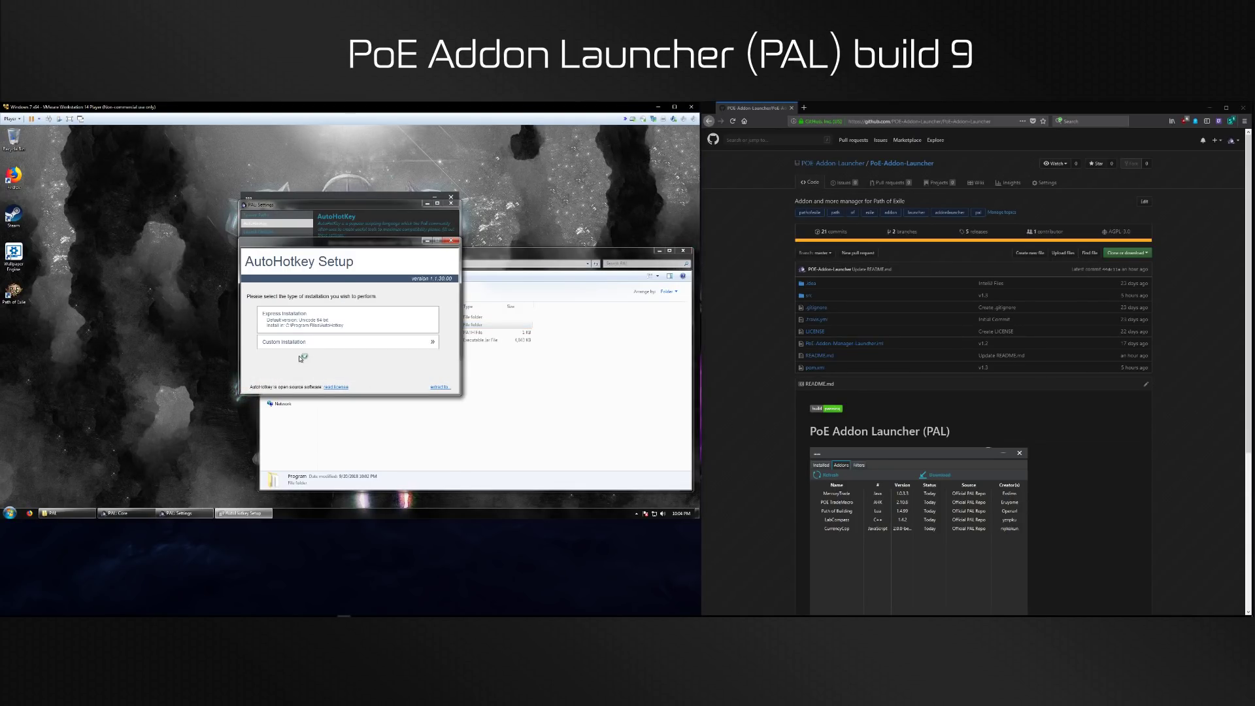
left_click(333, 325)
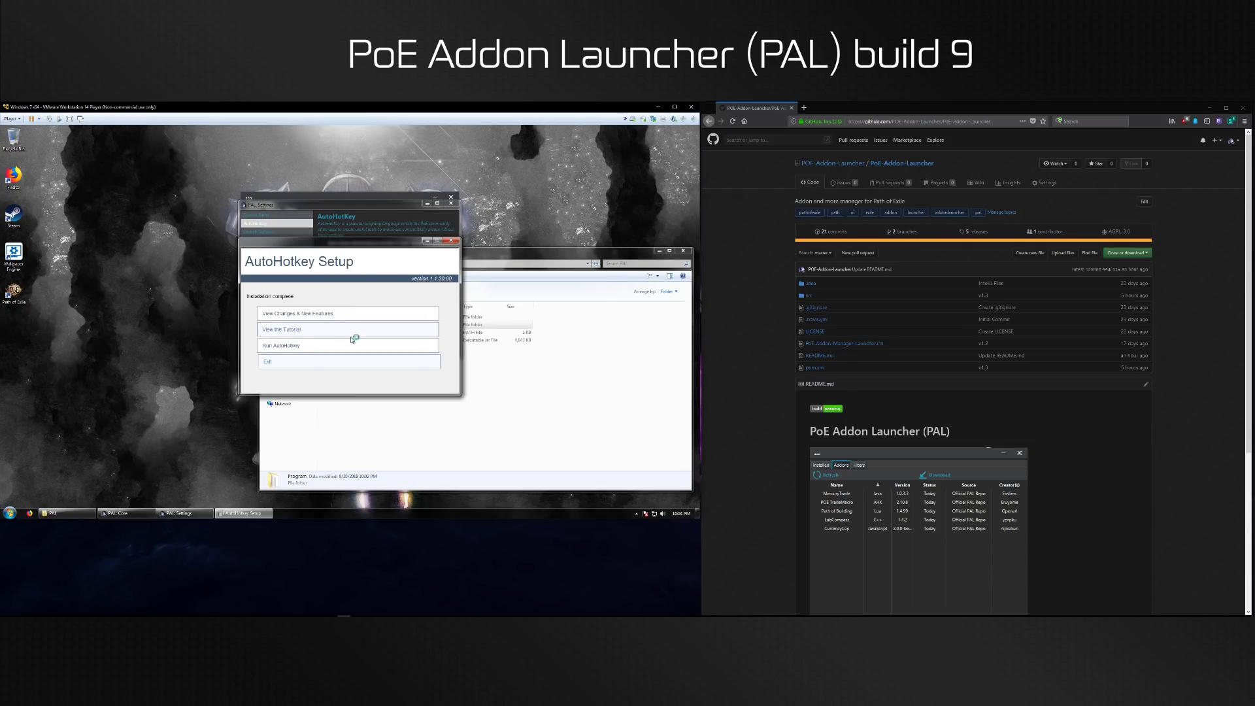
left_click(308, 366)
Set the AutoHotkey installation folder to C:\Program Files\AutoHotkey
left_click(445, 258)
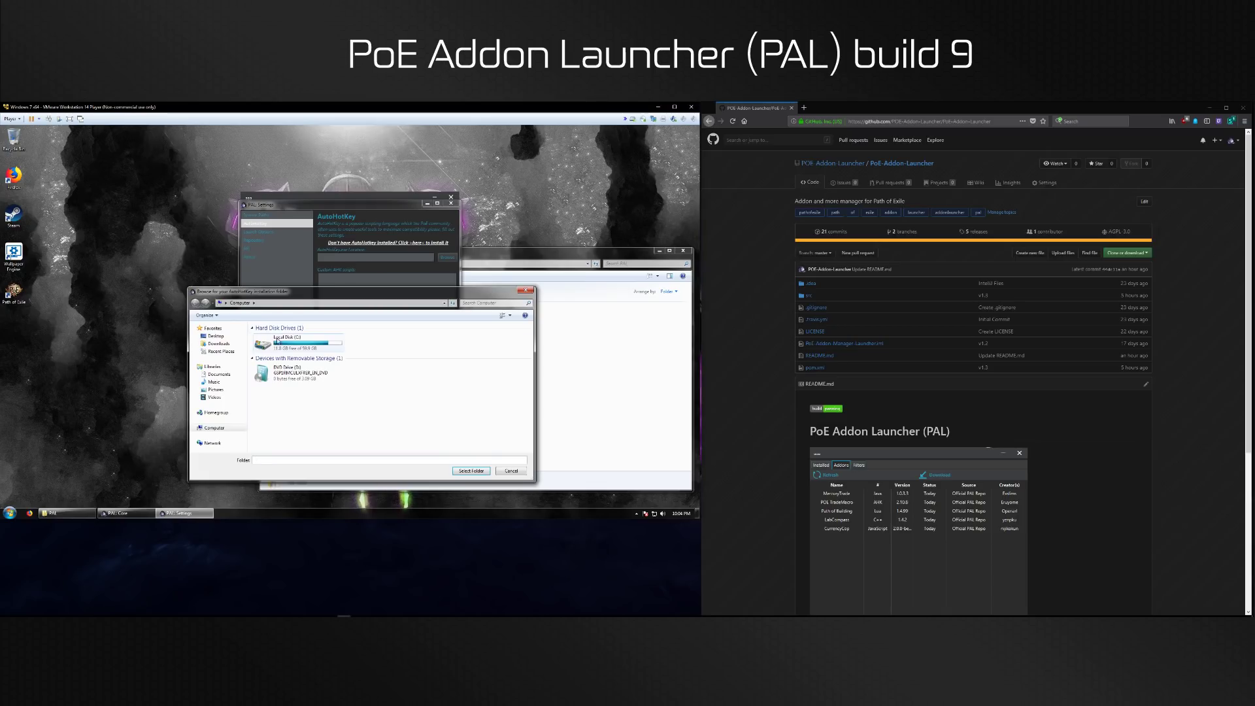
double_click(278, 340)
double_click(277, 344)
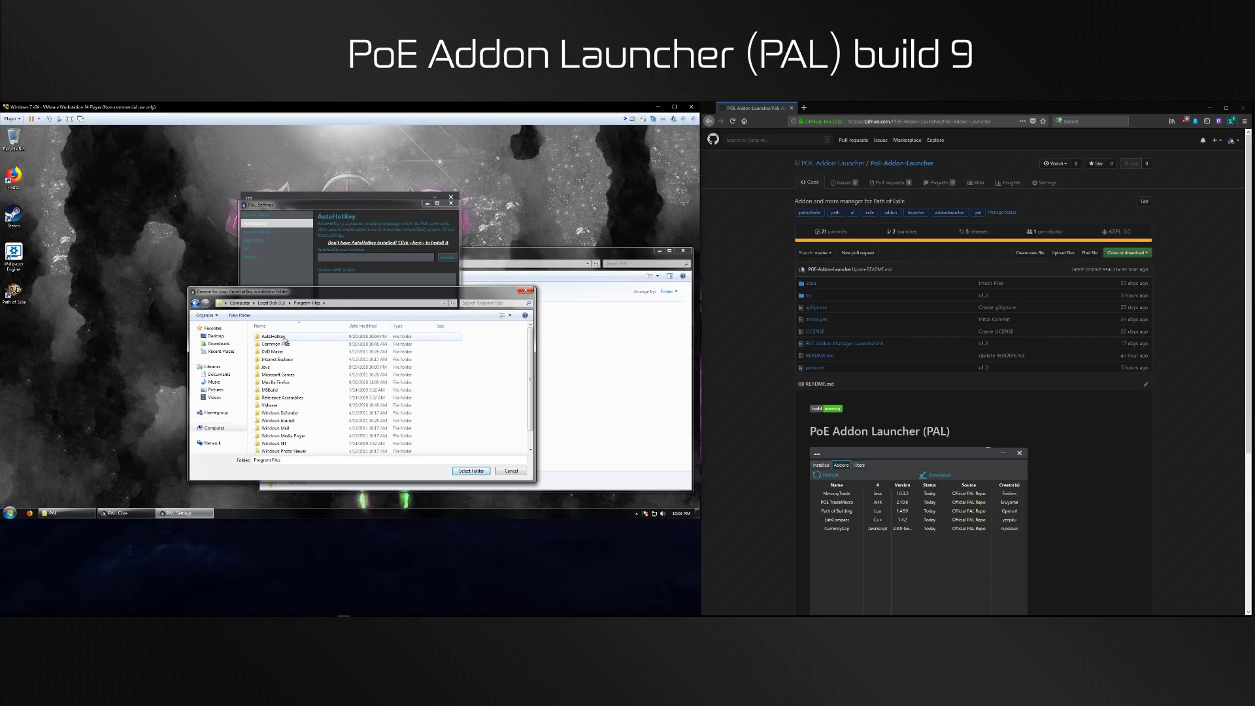
left_click(281, 335)
left_click(470, 472)
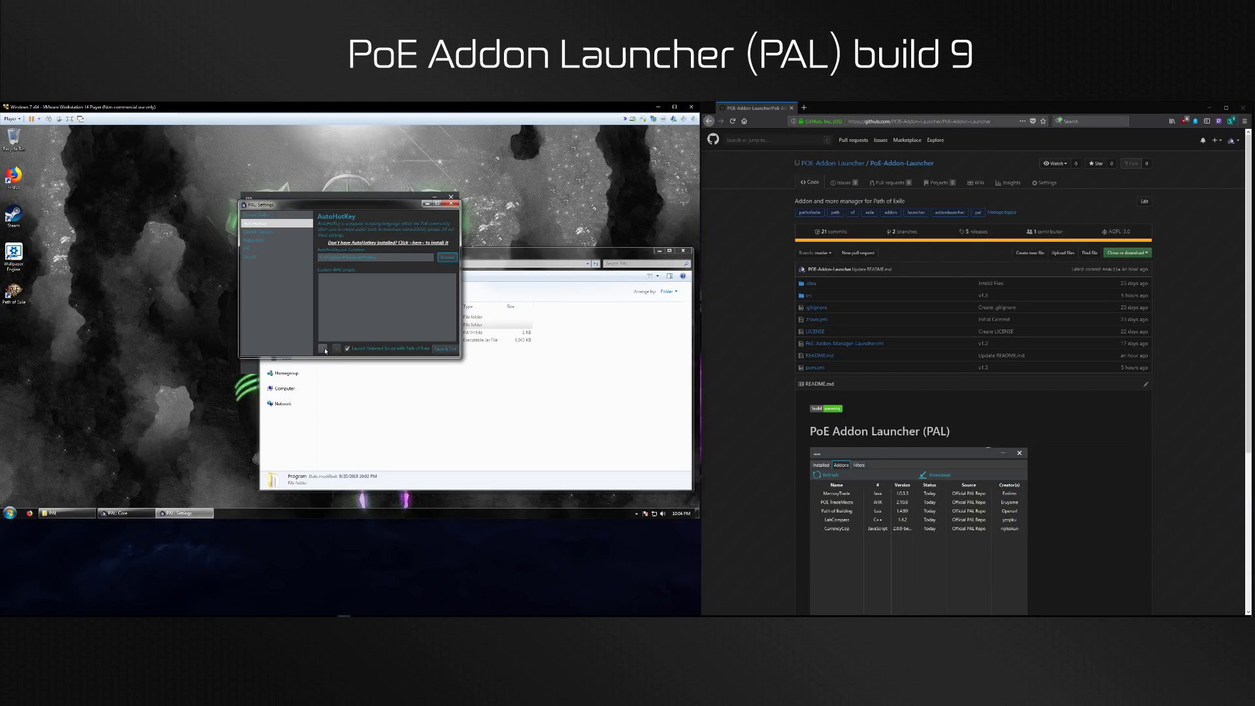
In the Launch Options, take both addons out of the Launch with Path of Exile list
left_click(273, 232)
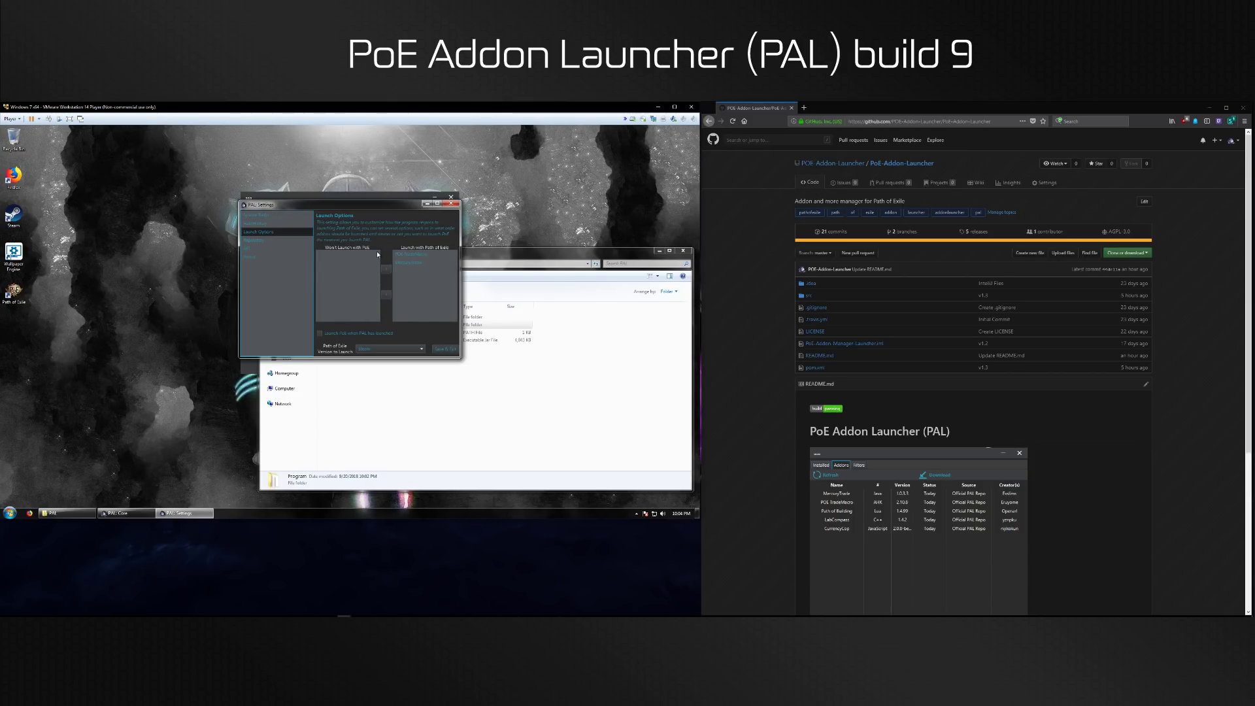
left_click(406, 256)
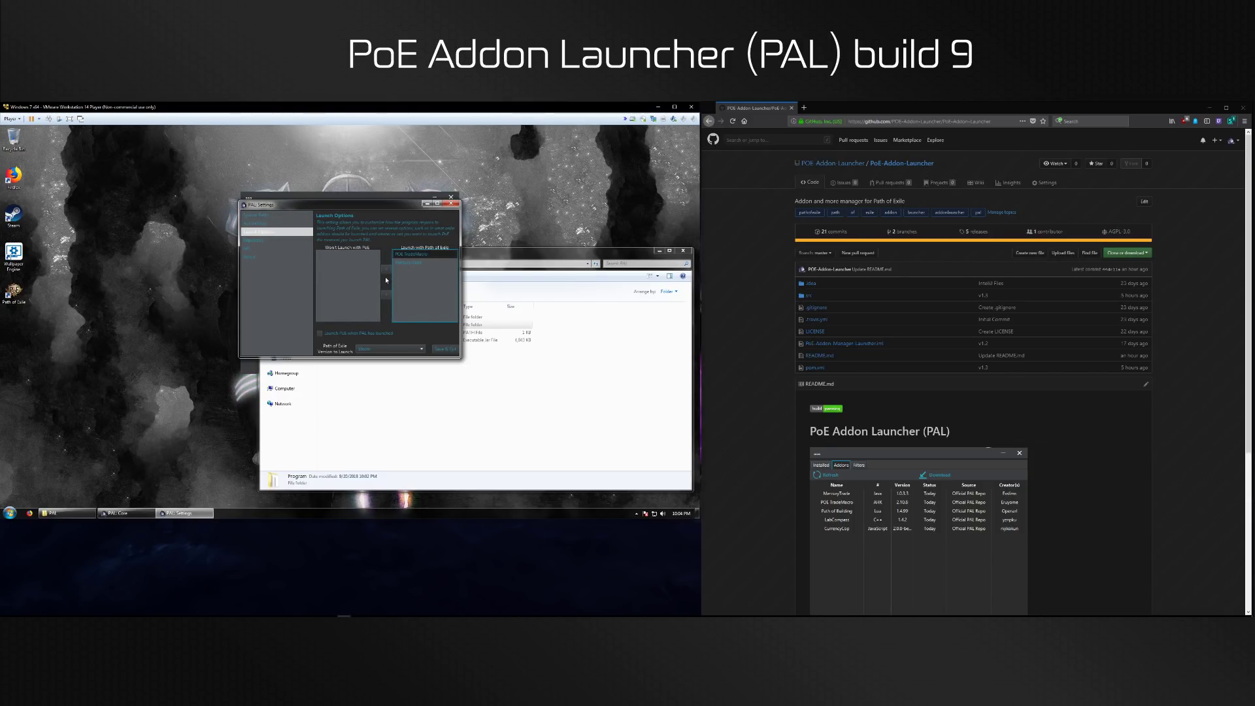
left_click(388, 292)
left_click(386, 295)
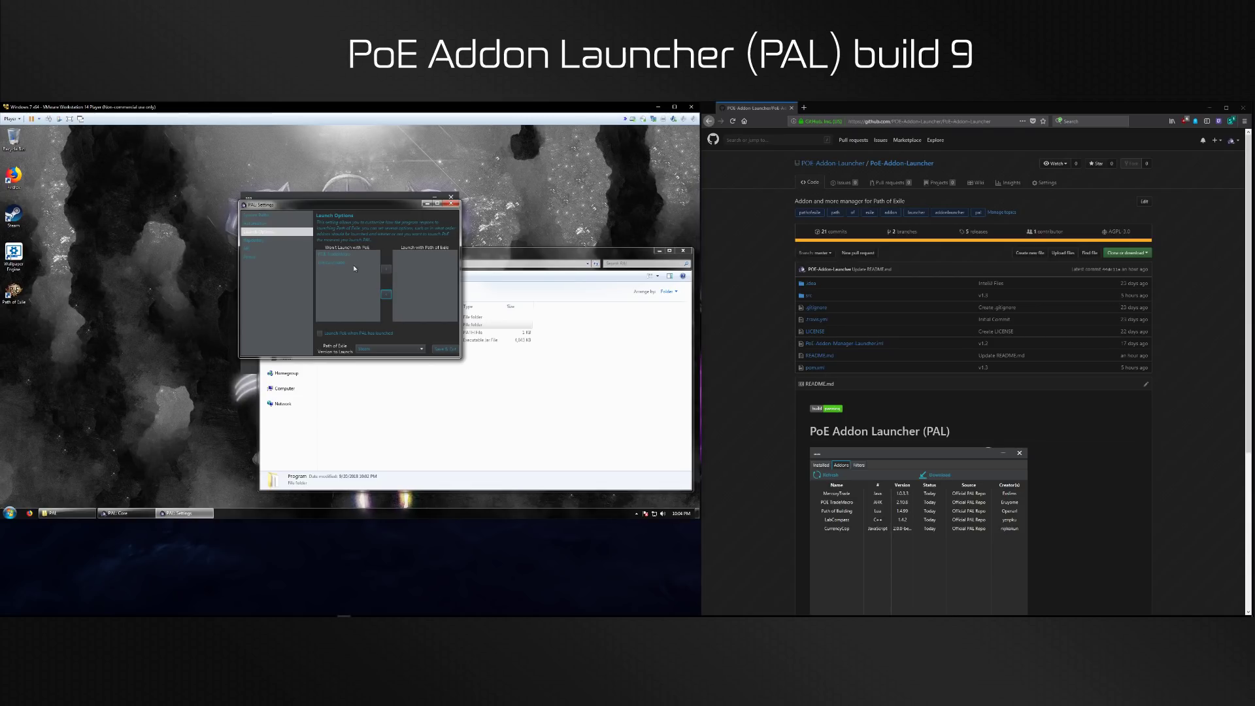
Review the API settings, look at the linked GitHub token page and leave the GitHub API token field empty
left_click(262, 250)
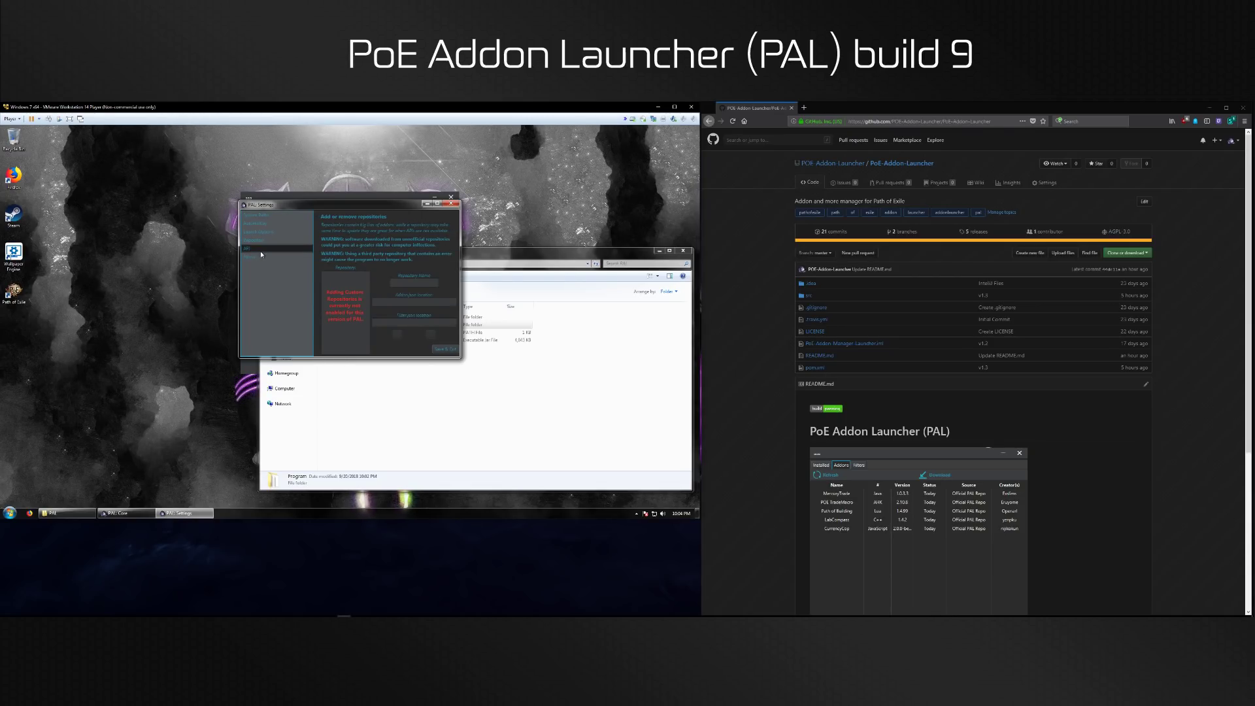
left_click(392, 295)
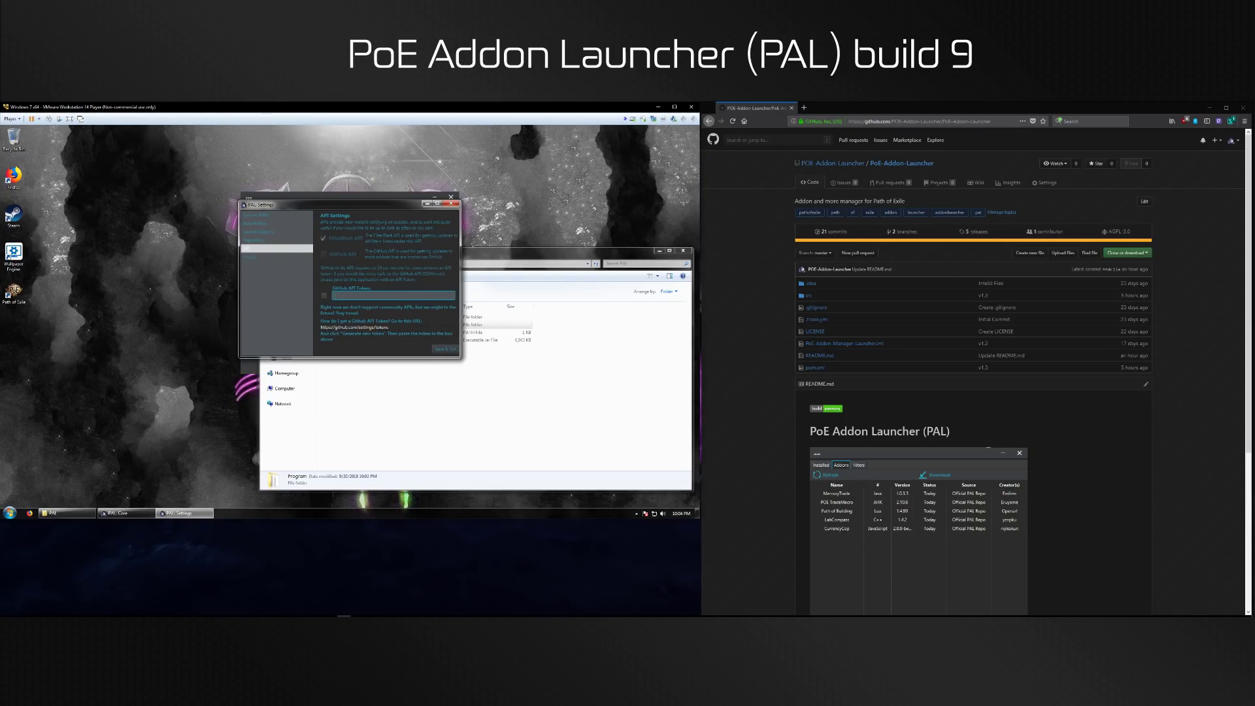
left_click(353, 328)
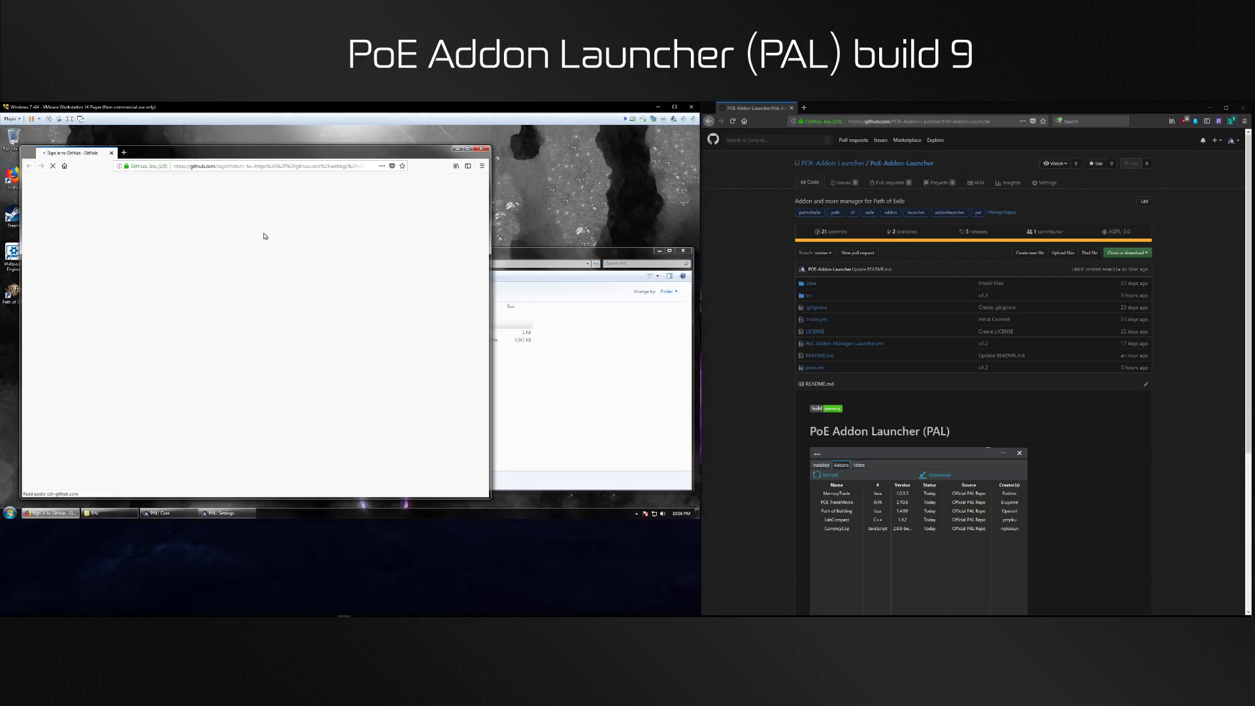
left_click(481, 149)
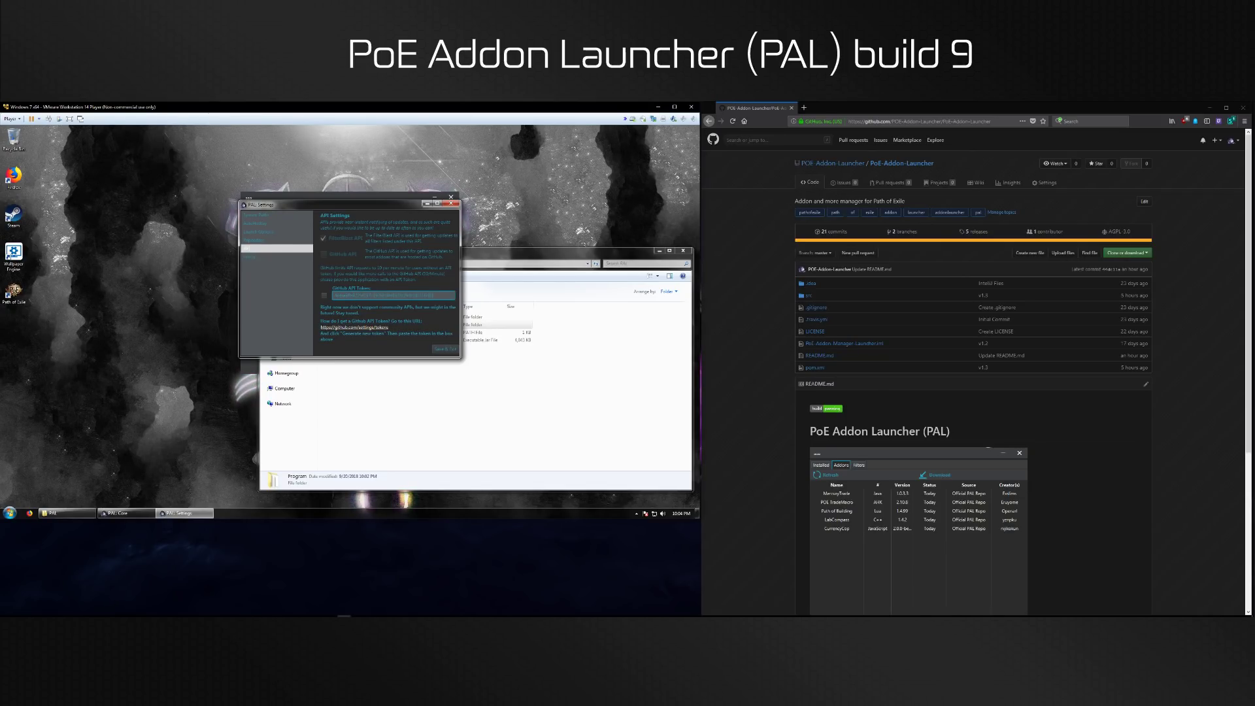
key("BackSpace")
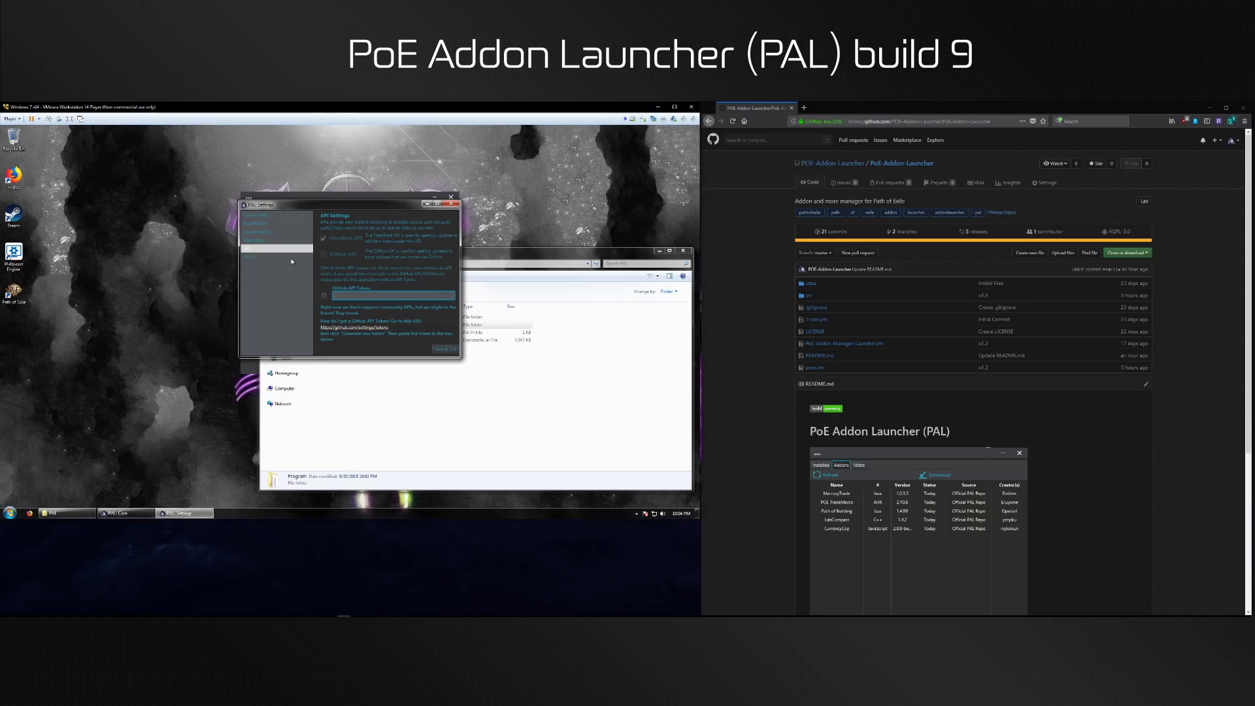
Check the About page, then save and close the PAL settings
left_click(260, 256)
key("Up")
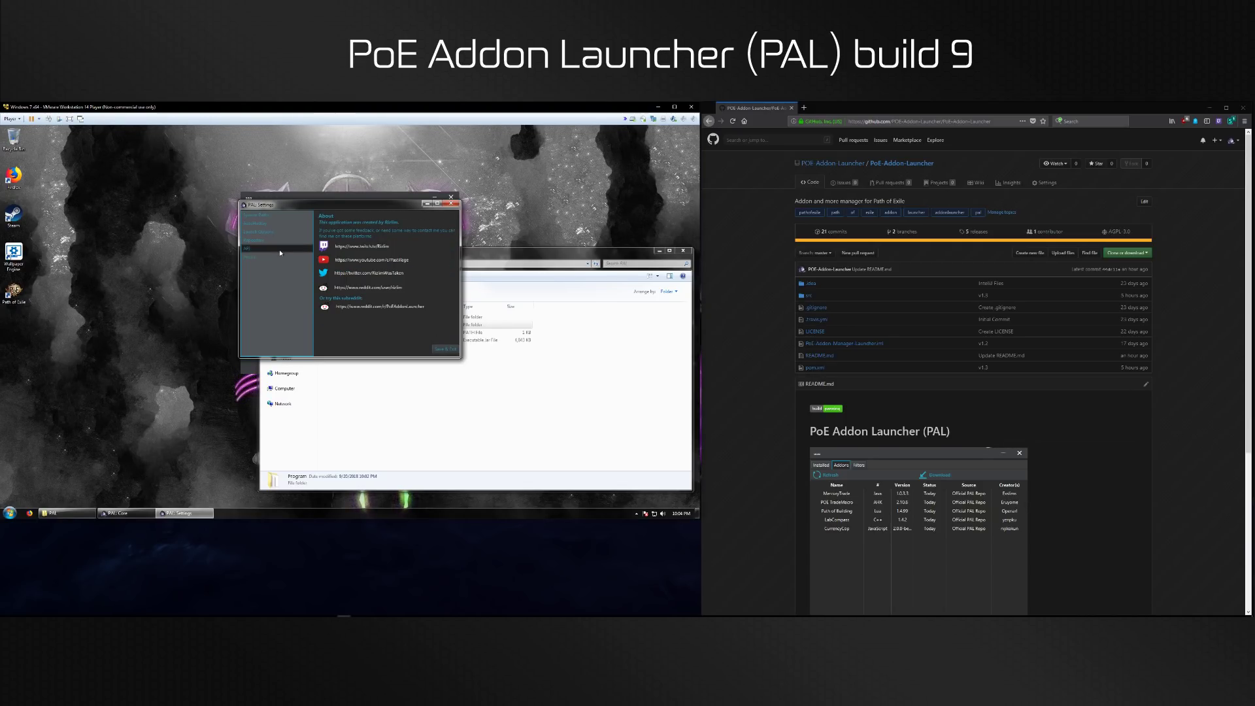
left_click(267, 256)
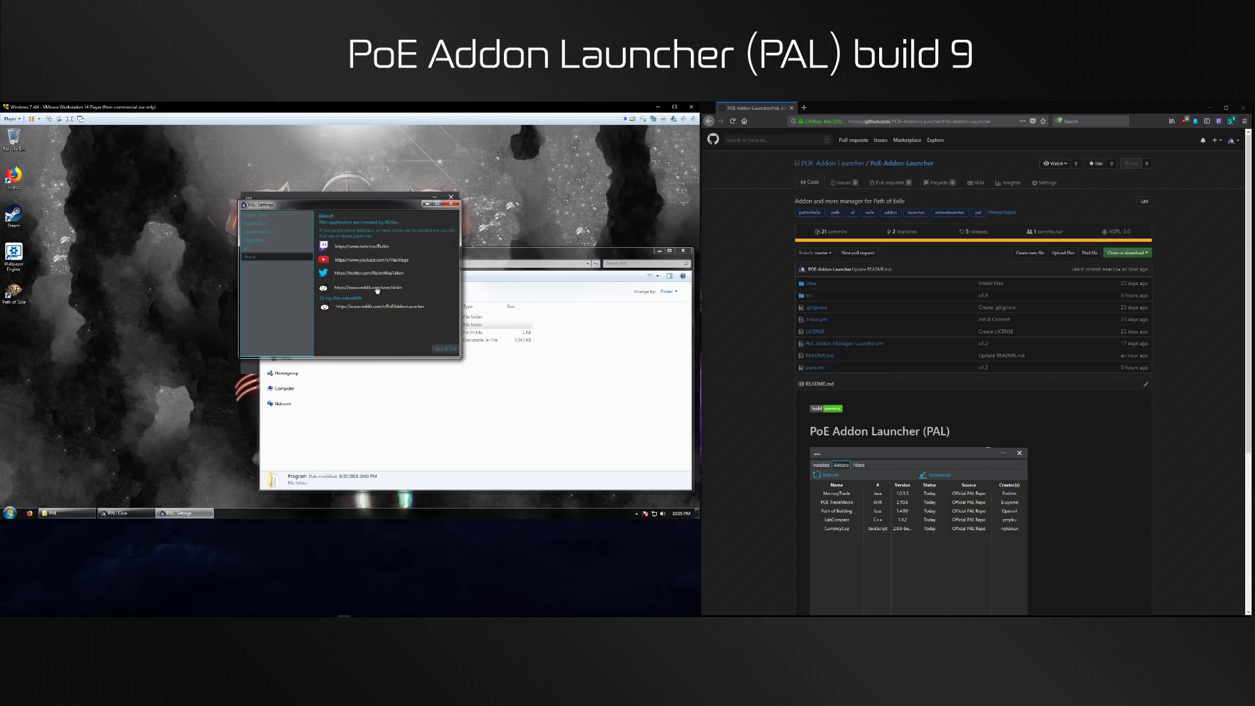
left_click(447, 353)
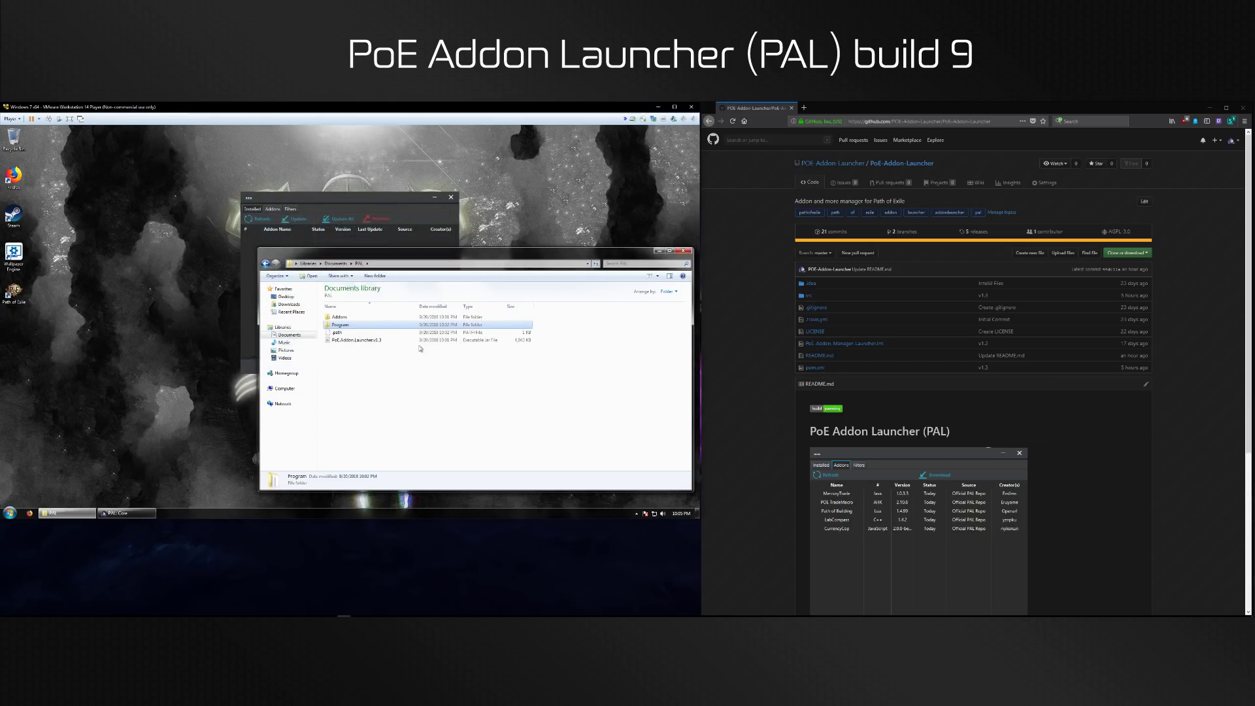
Download MercuryTrade, POE-TradeMacro, Path of Building, LabCompass and CurrencyCop from PAL's available addons
left_click(323, 195)
left_click(273, 209)
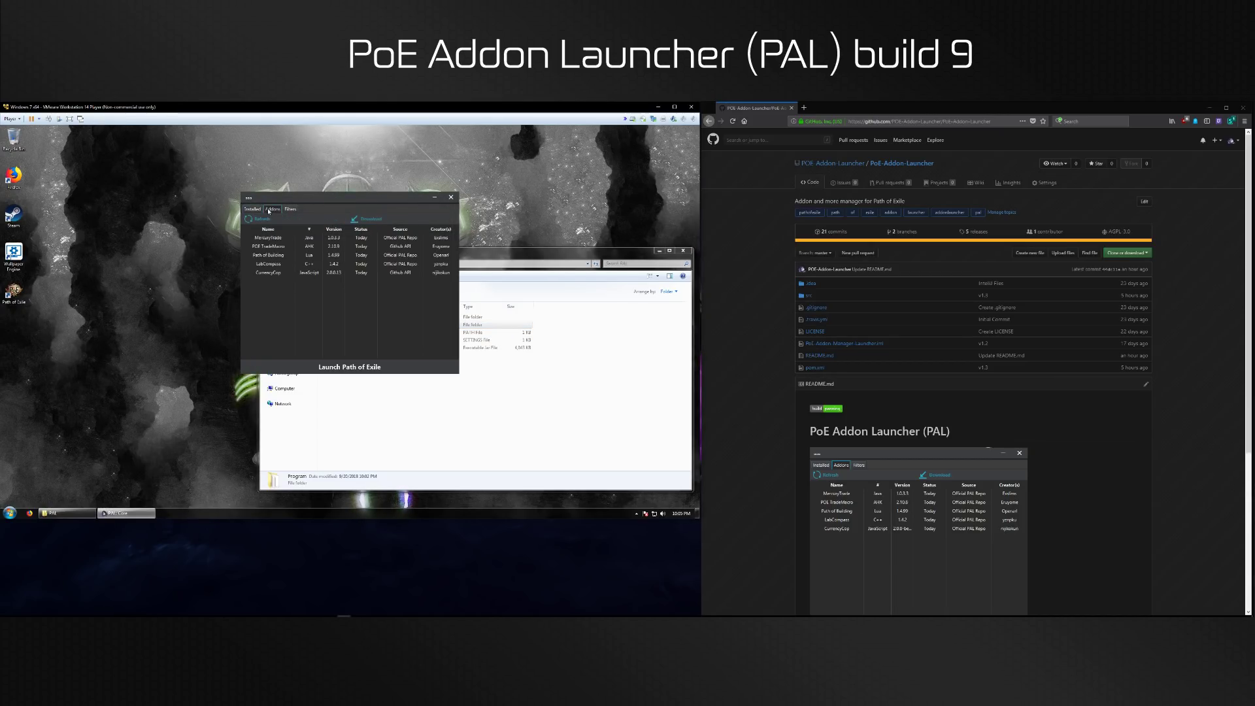
left_click(267, 246)
left_click(371, 219)
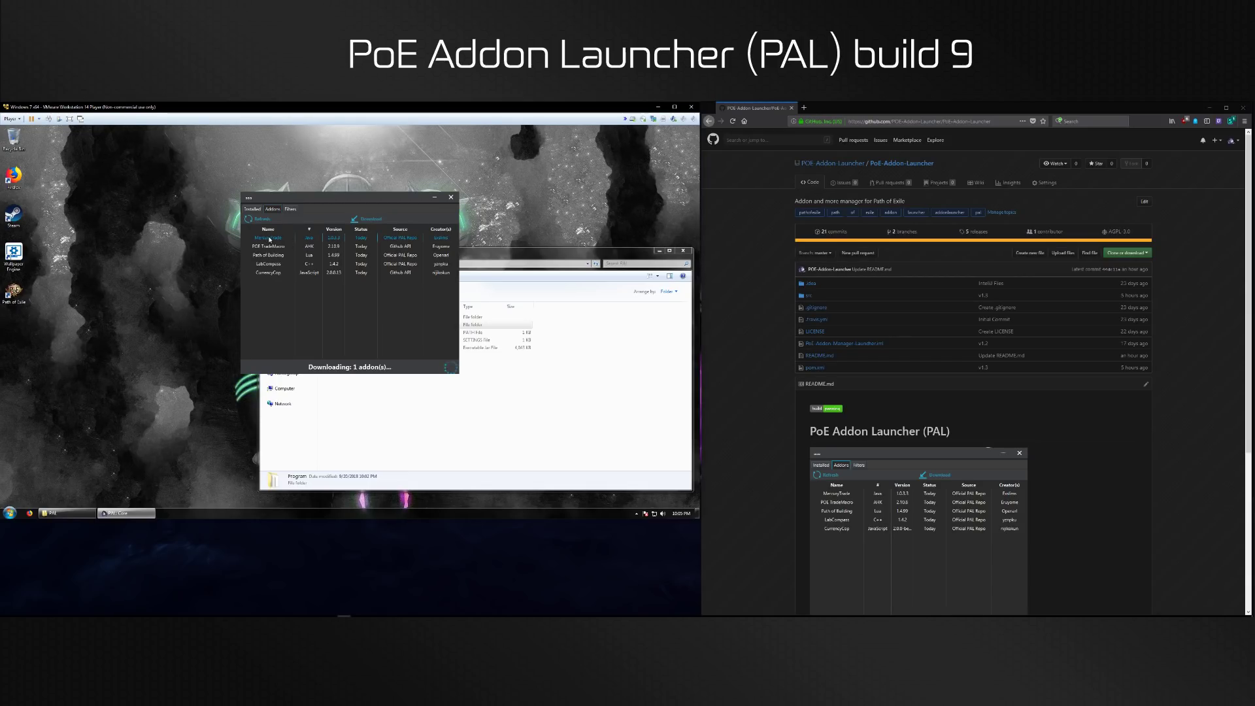
left_click(371, 219)
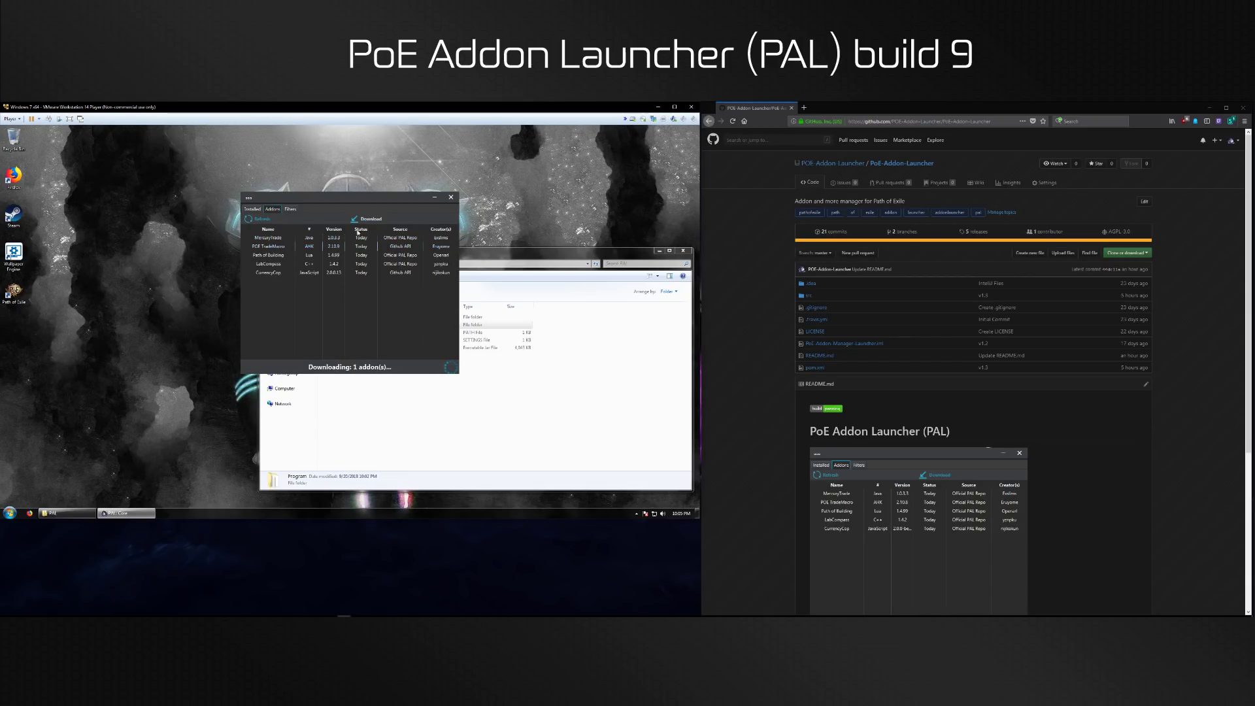
left_click(268, 275)
Browse the available loot filters and download two NeverSink filters
left_click(292, 209)
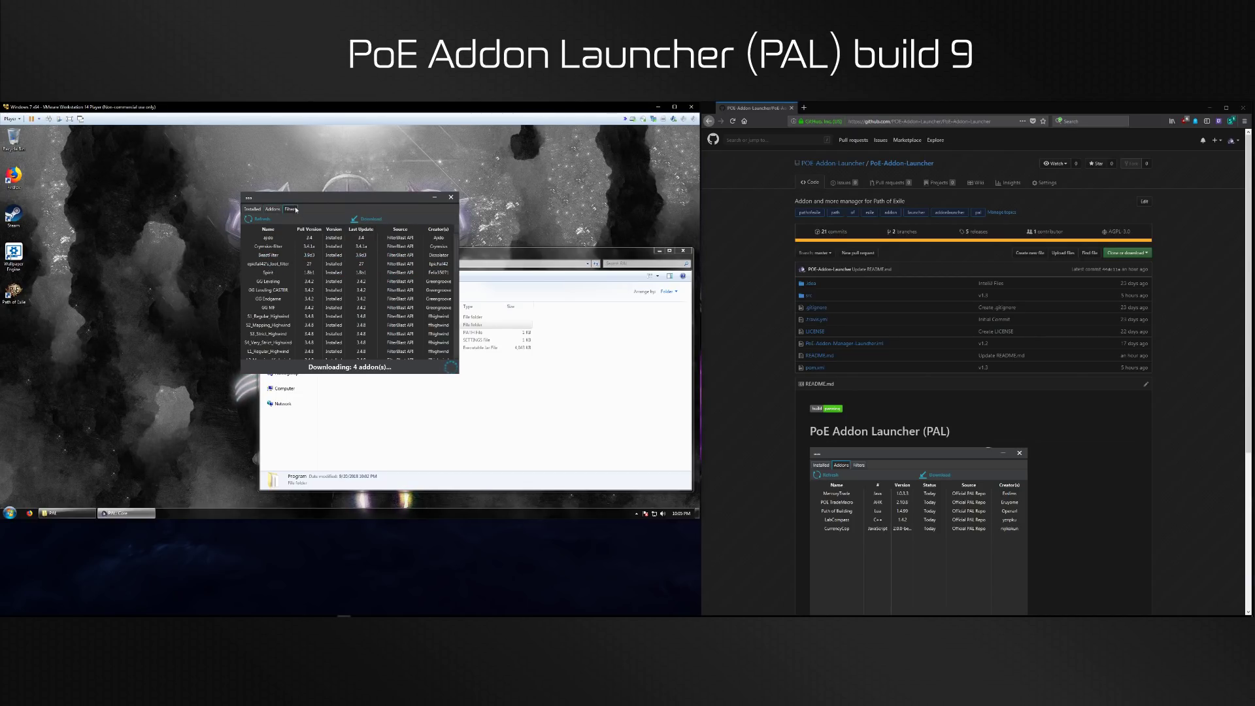
scroll(314, 260, "down", 10)
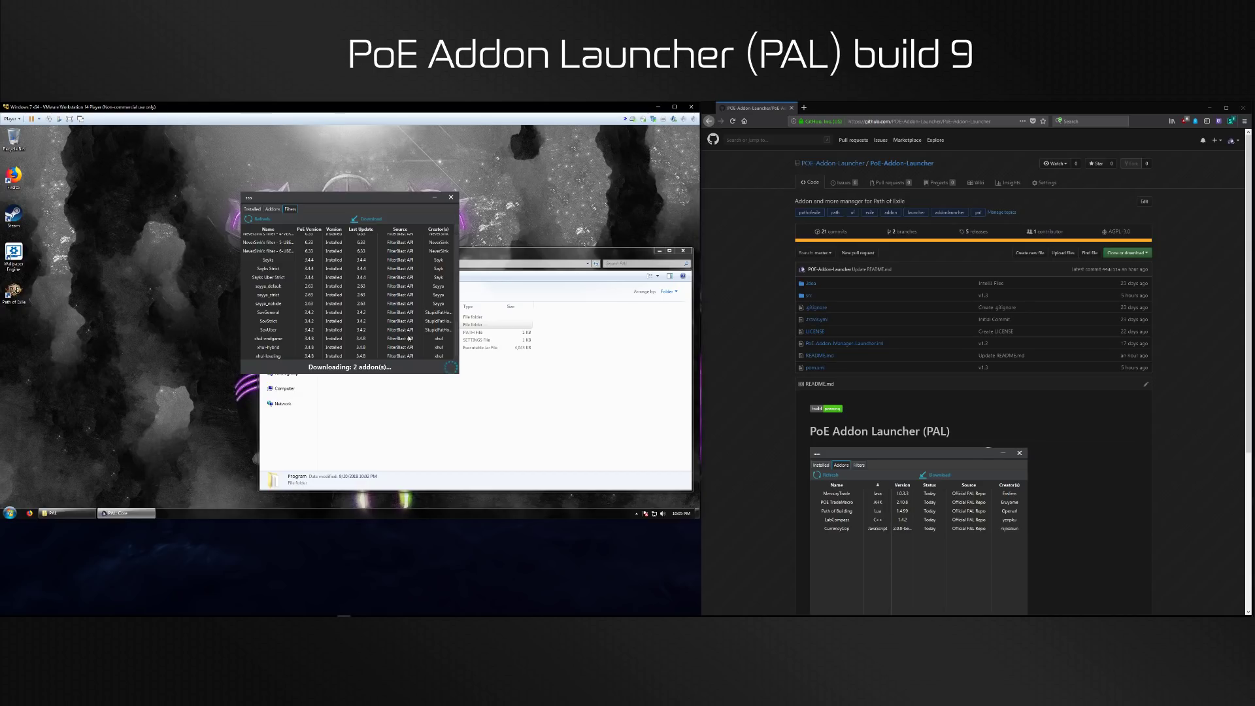
scroll(400, 326, "up", 3)
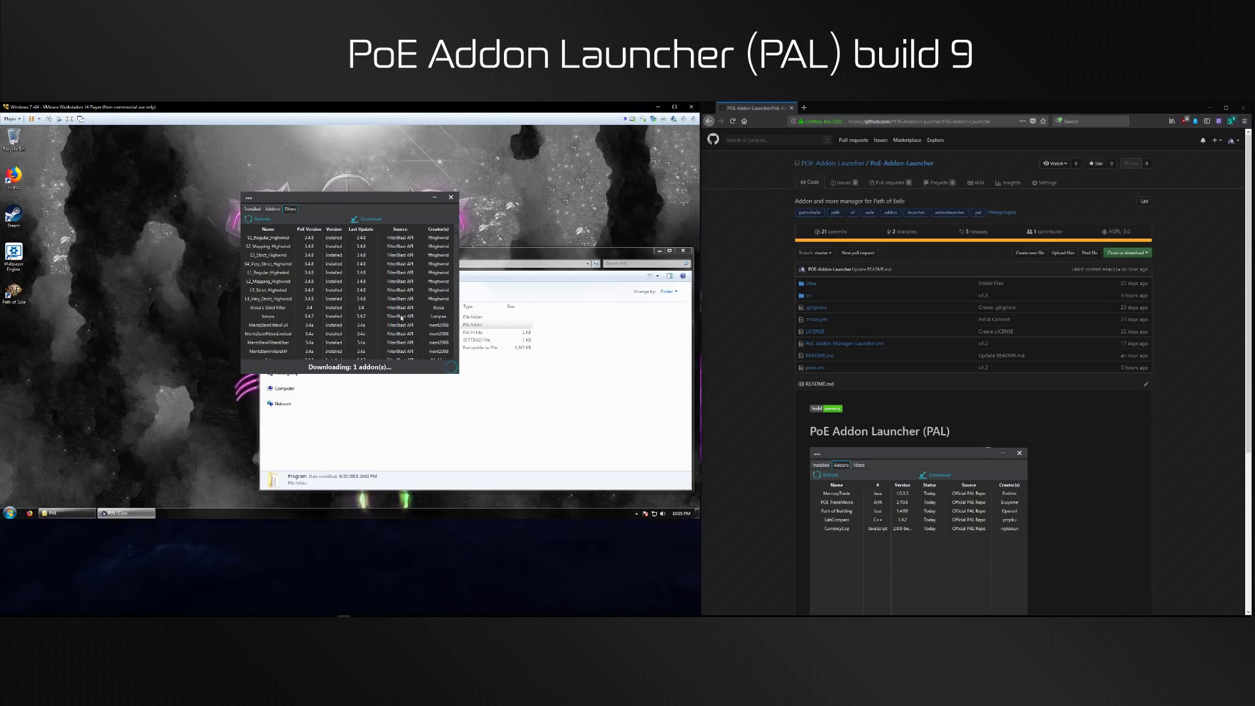
scroll(251, 321, "down", 1)
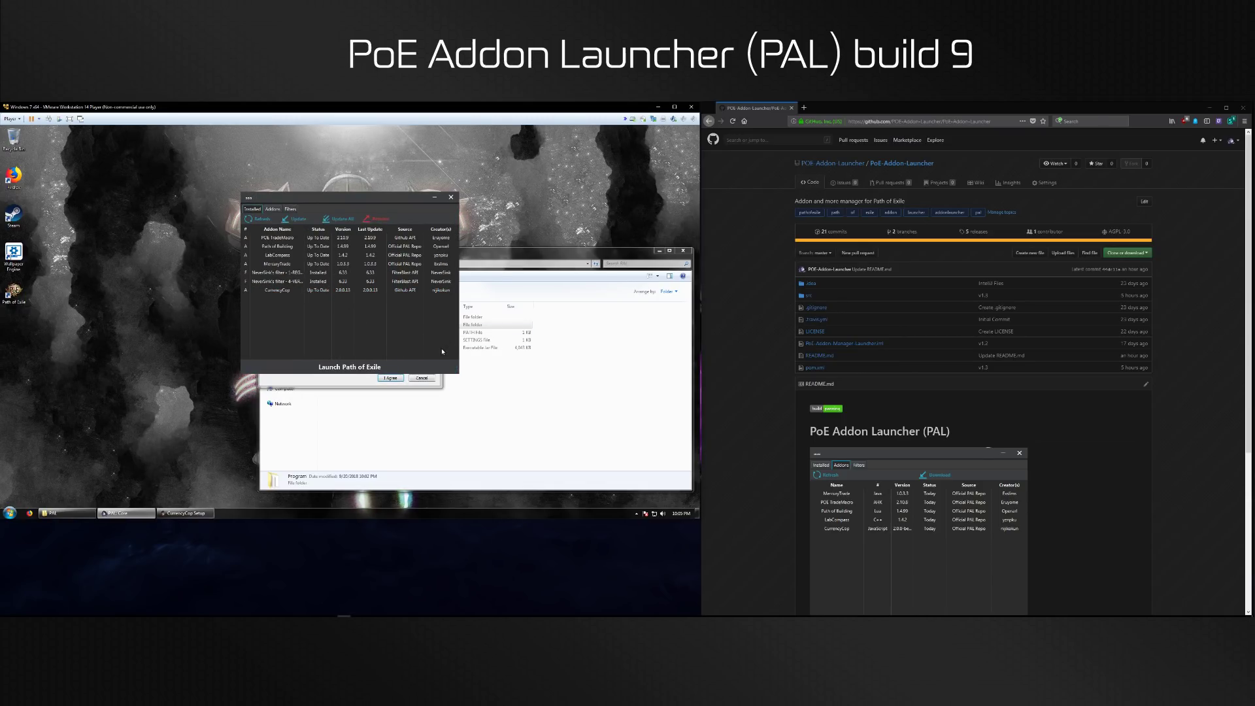
Accept the CurrencyCop license and complete its installation, close CurrencyCop, and clear the file browser window out of PAL's way
left_click(323, 379)
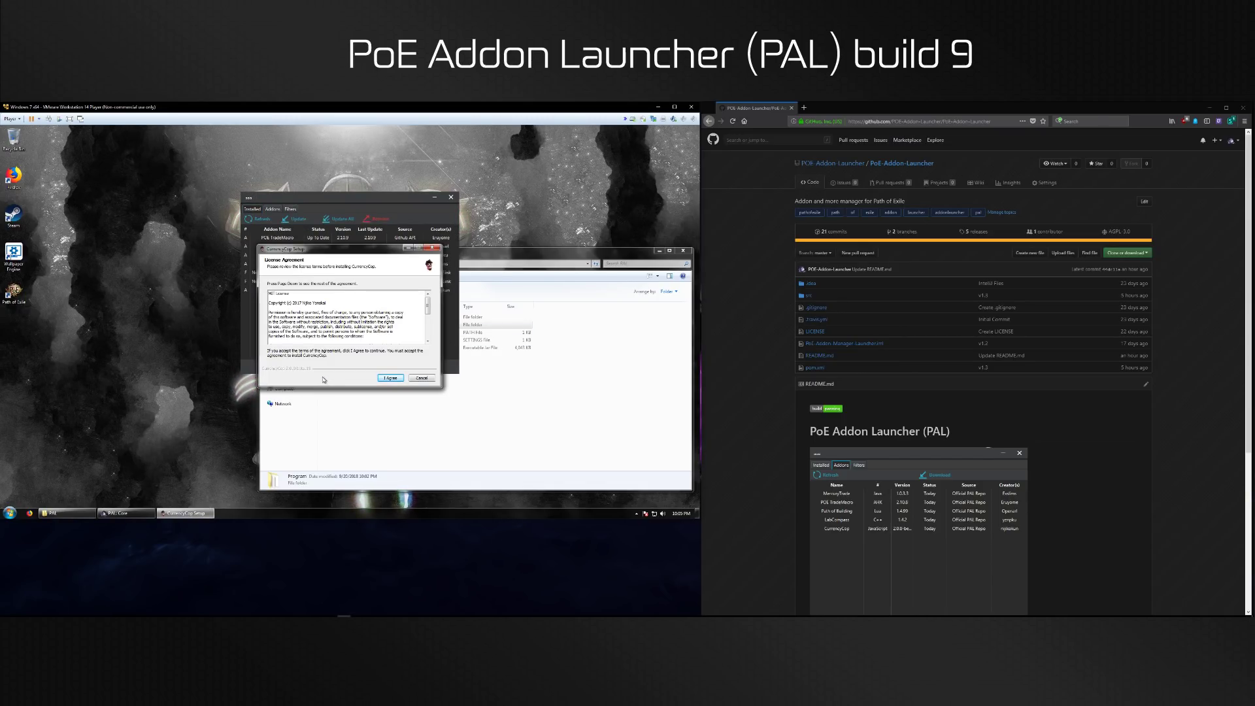
left_click(390, 378)
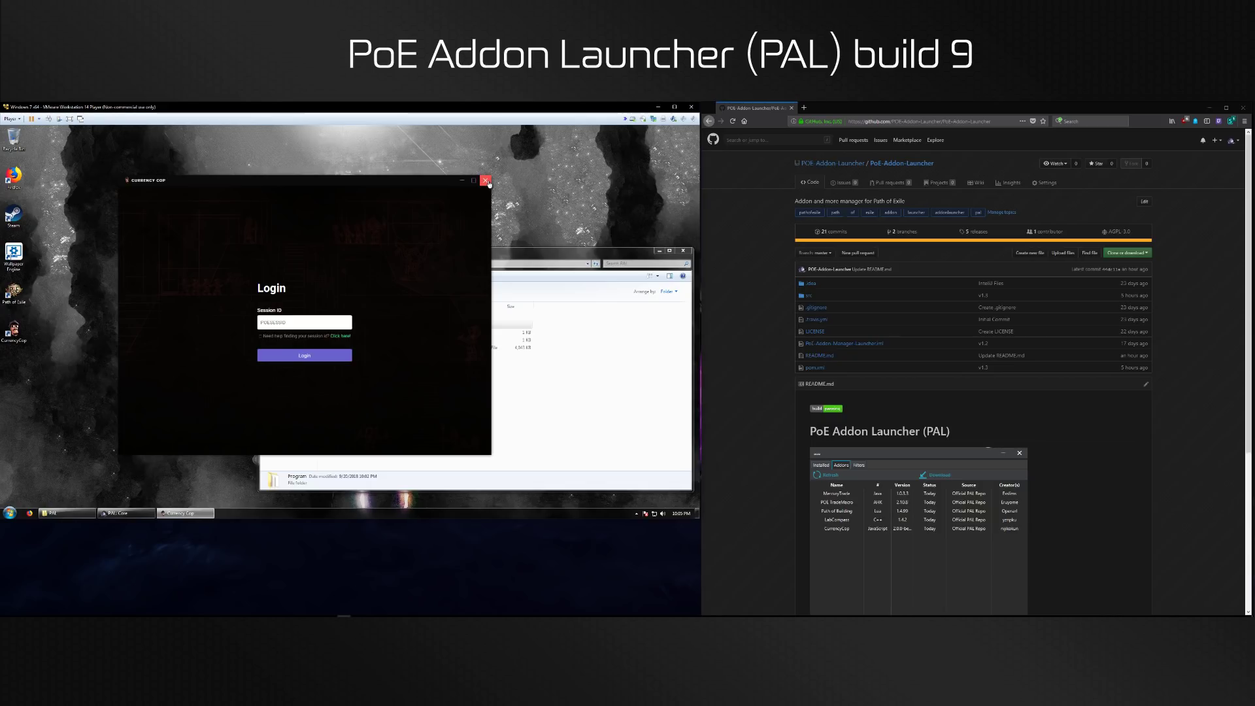
left_click(486, 181)
left_click_drag(380, 201, 291, 190)
left_click(664, 258)
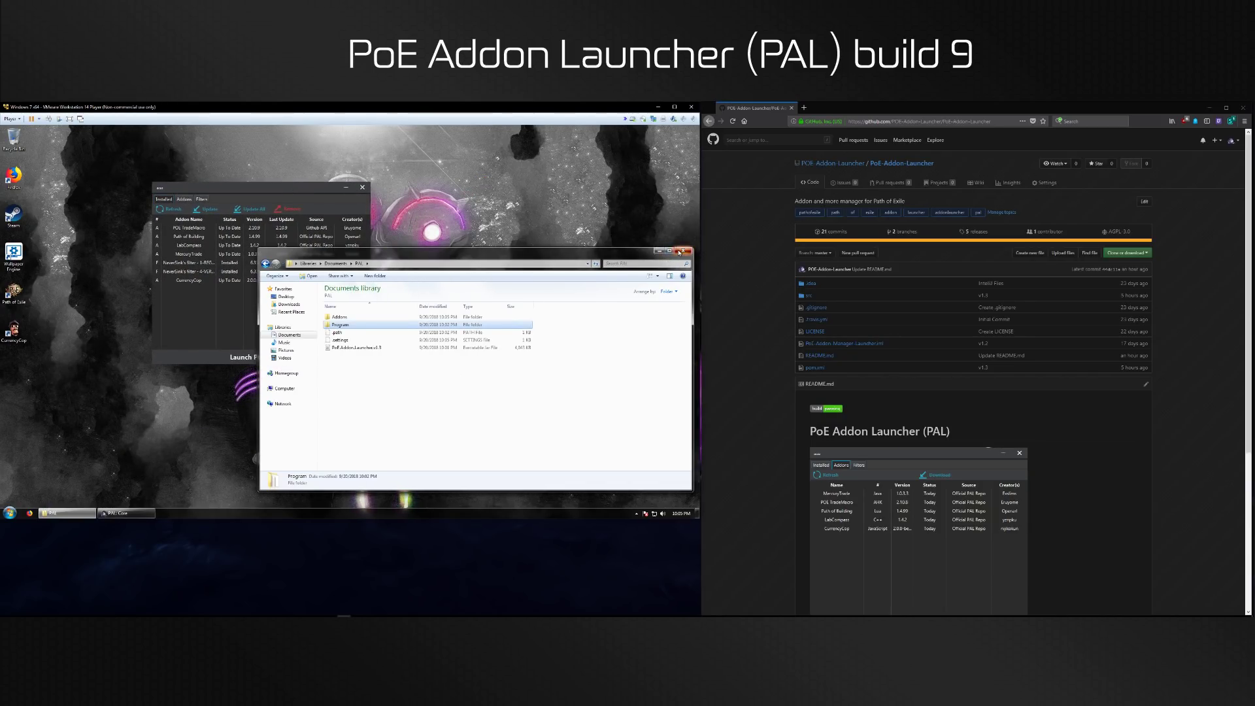
left_click(683, 250)
Set POE-TradeMacro and MercuryTrade to launch with Path of Exile in PAL's launch options and save the settings
left_click(160, 189)
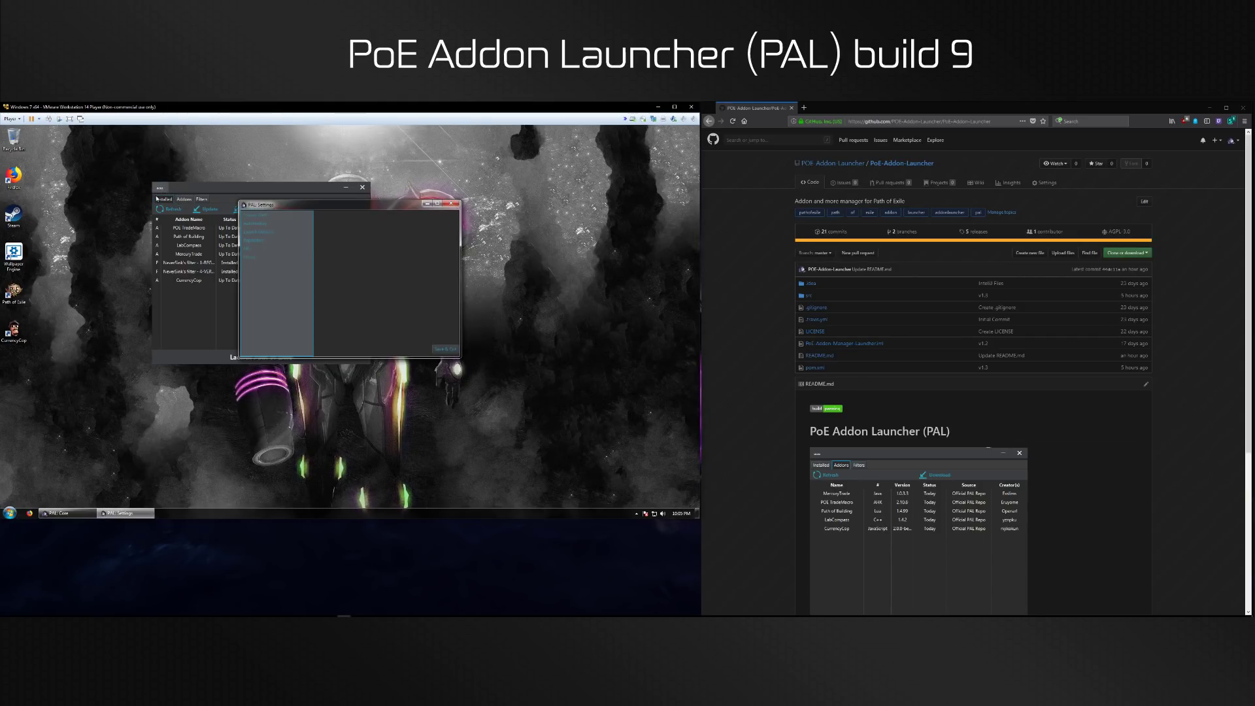
left_click(259, 232)
left_click(351, 253)
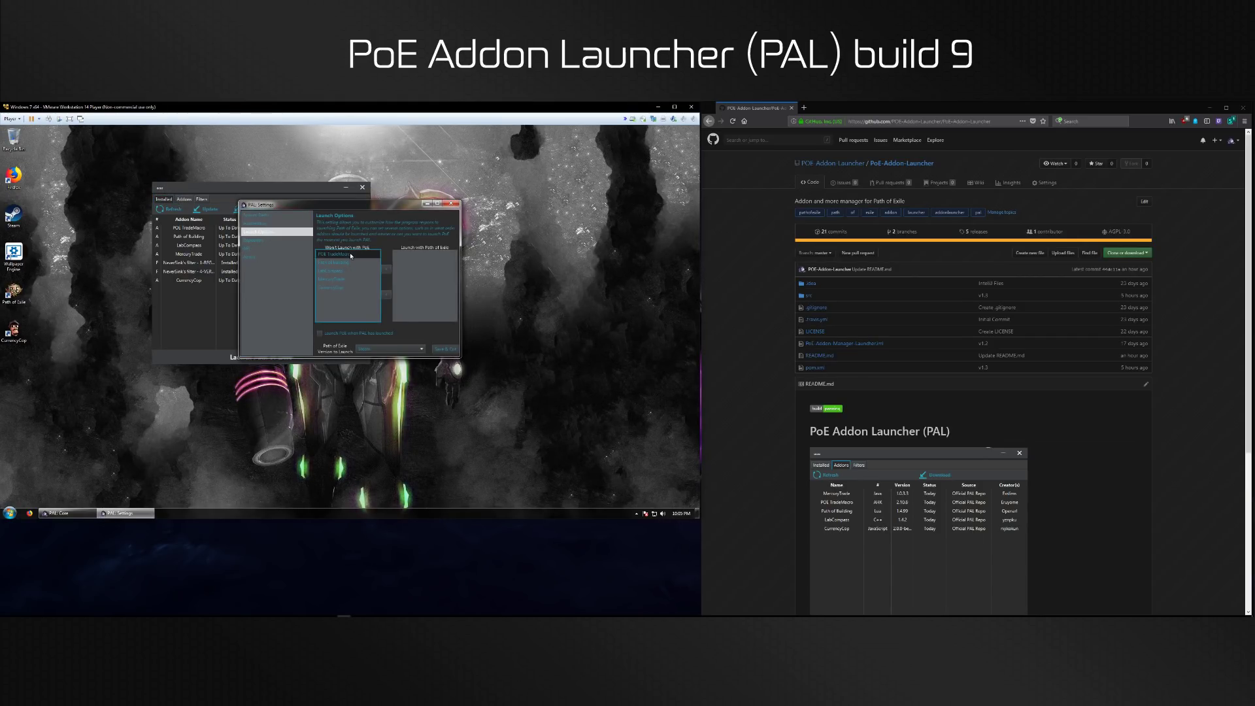
left_click(386, 268)
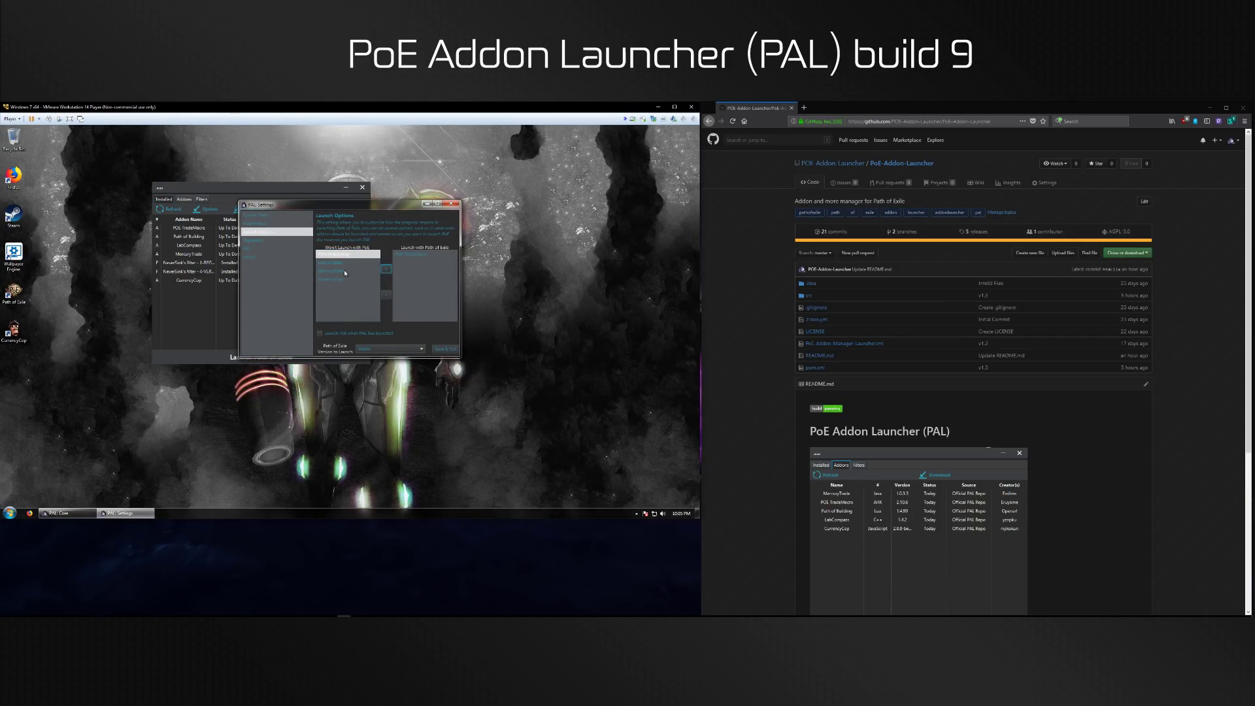
left_click(345, 264)
left_click(386, 269)
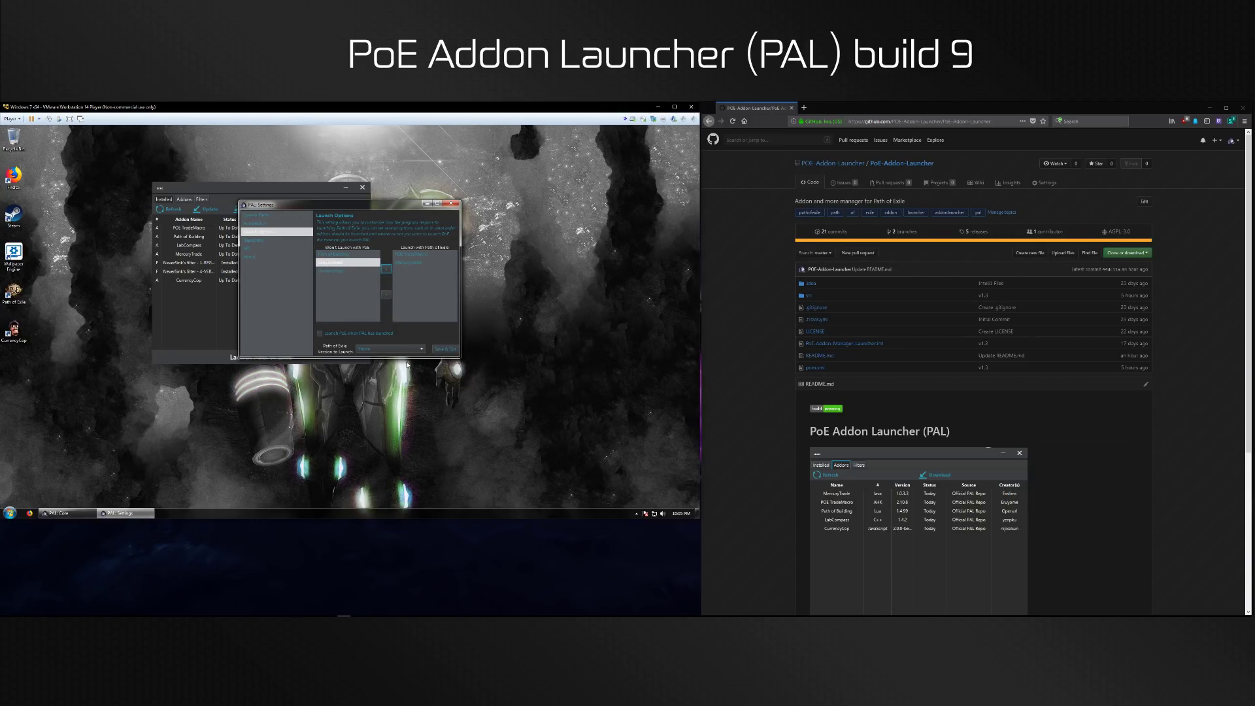
left_click(437, 350)
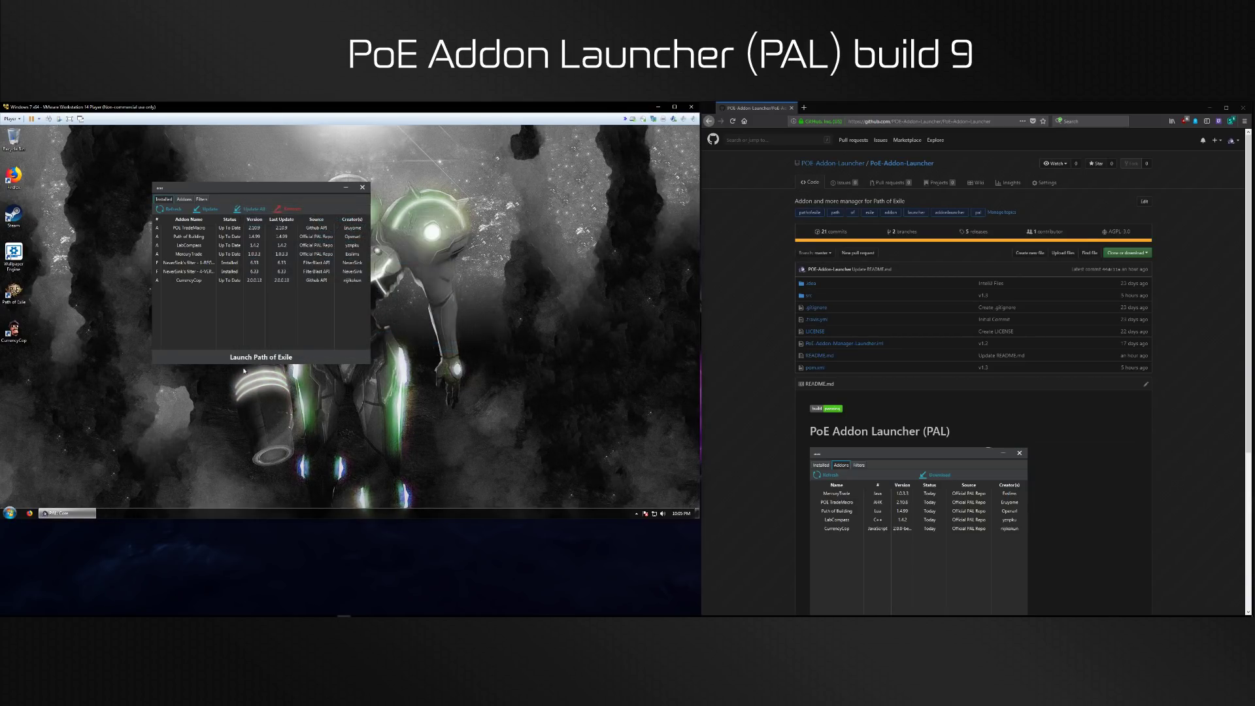
Launch Path of Exile from PAL, allow AutoHotkey to run, dismiss the TradeMacro update message and close the game
left_click(298, 358)
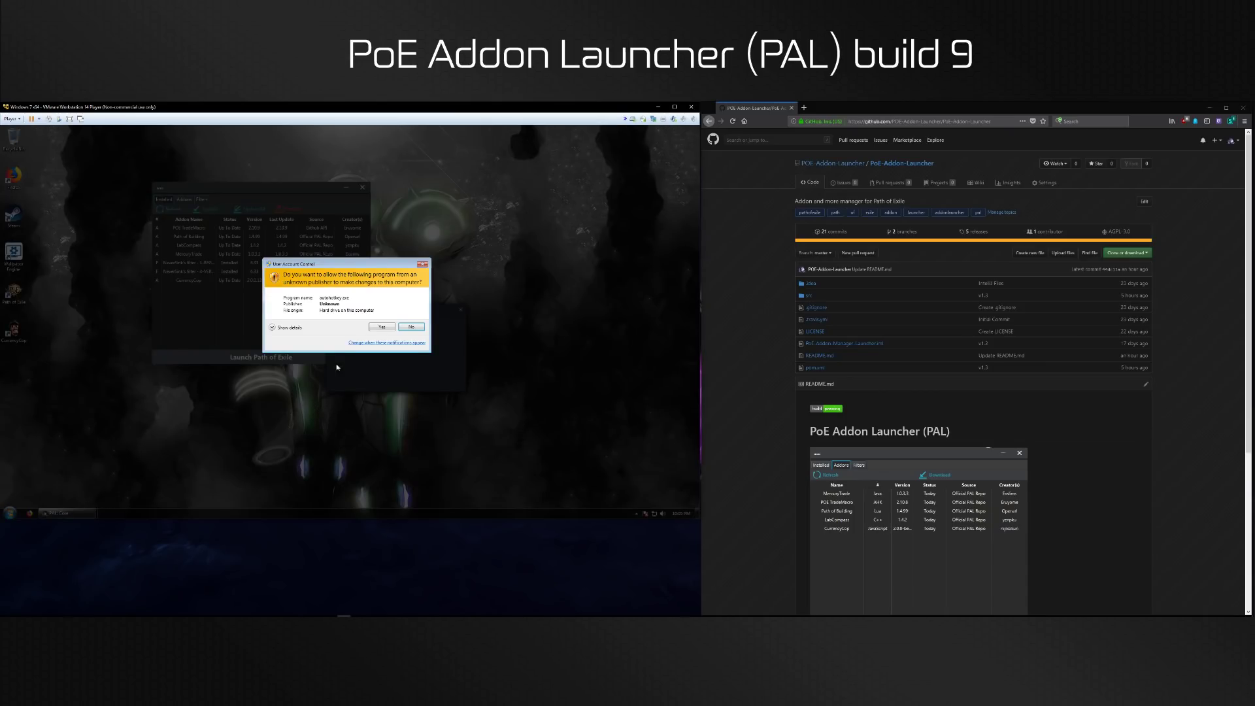
left_click(379, 327)
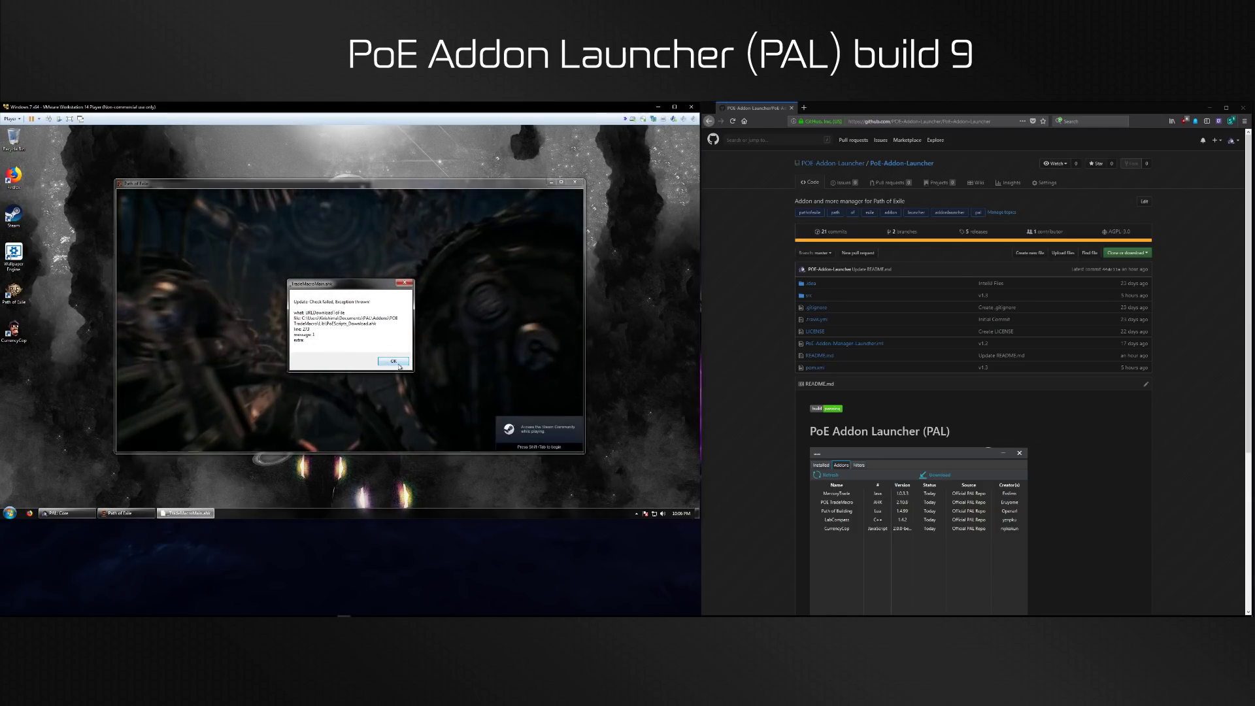
key("Return")
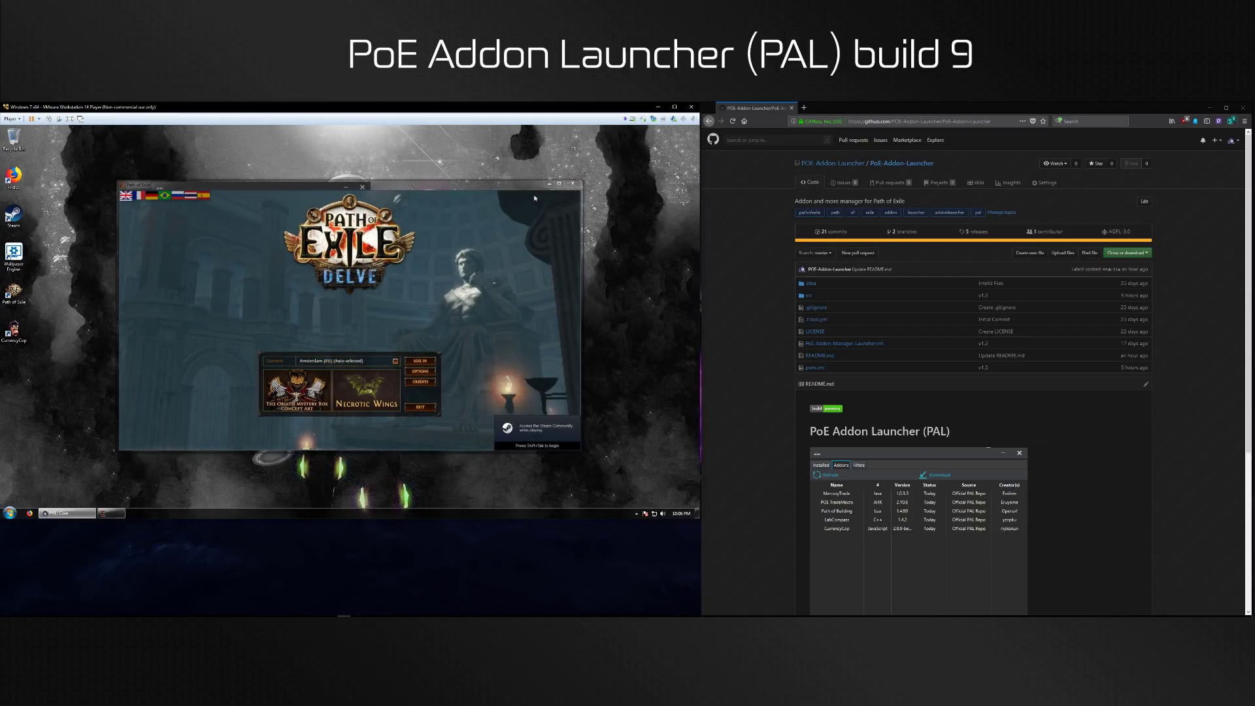
left_click(577, 183)
Enable automatic launching of Path of Exile with PAL in the launch options and save the settings
left_click(158, 189)
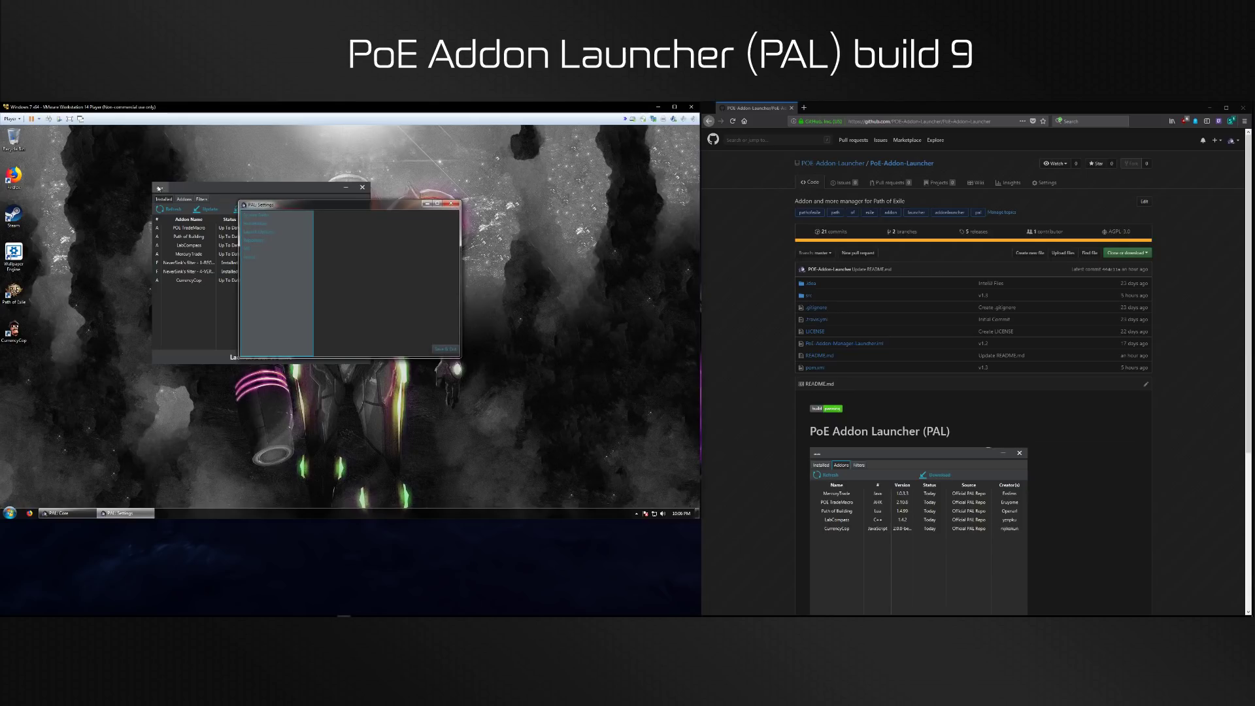
left_click(270, 233)
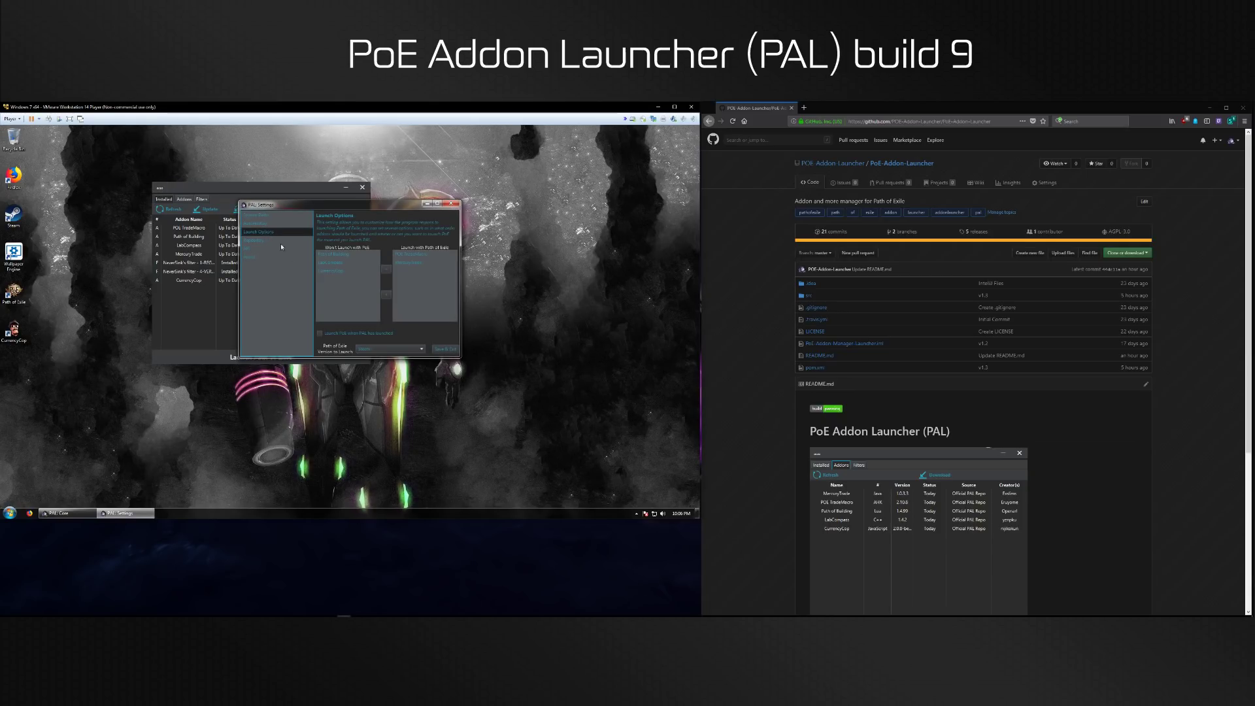
left_click(319, 334)
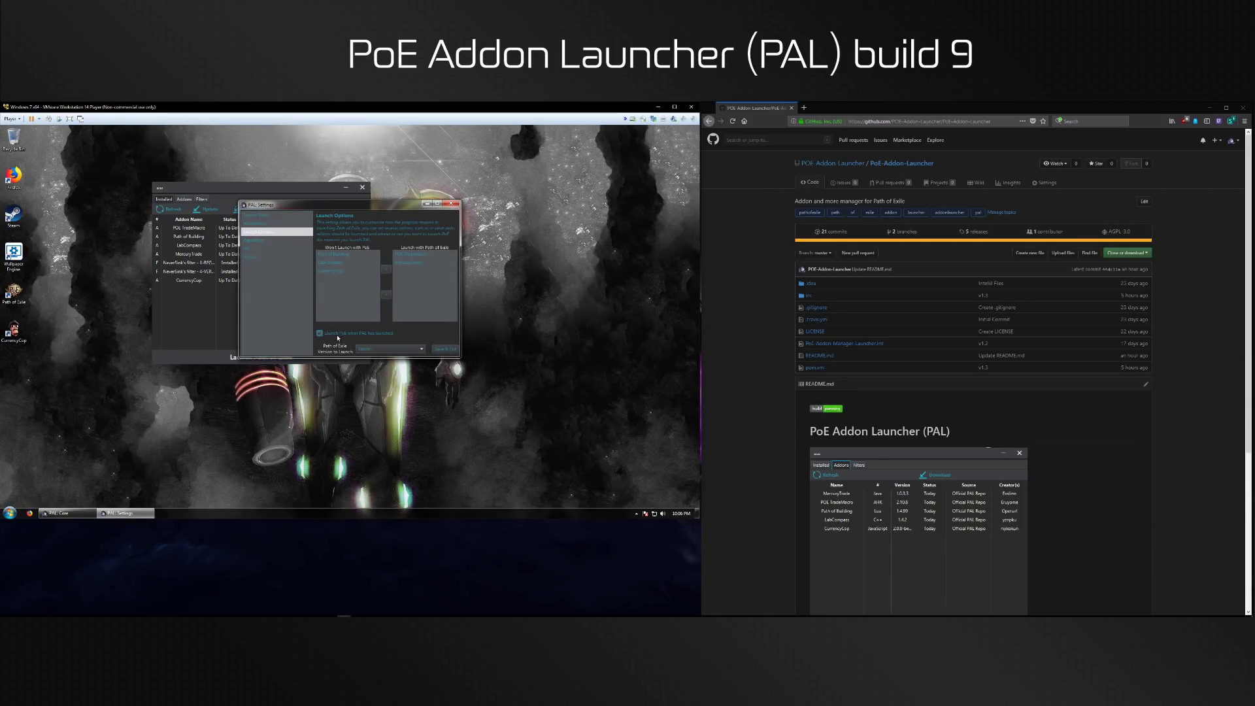
left_click(445, 349)
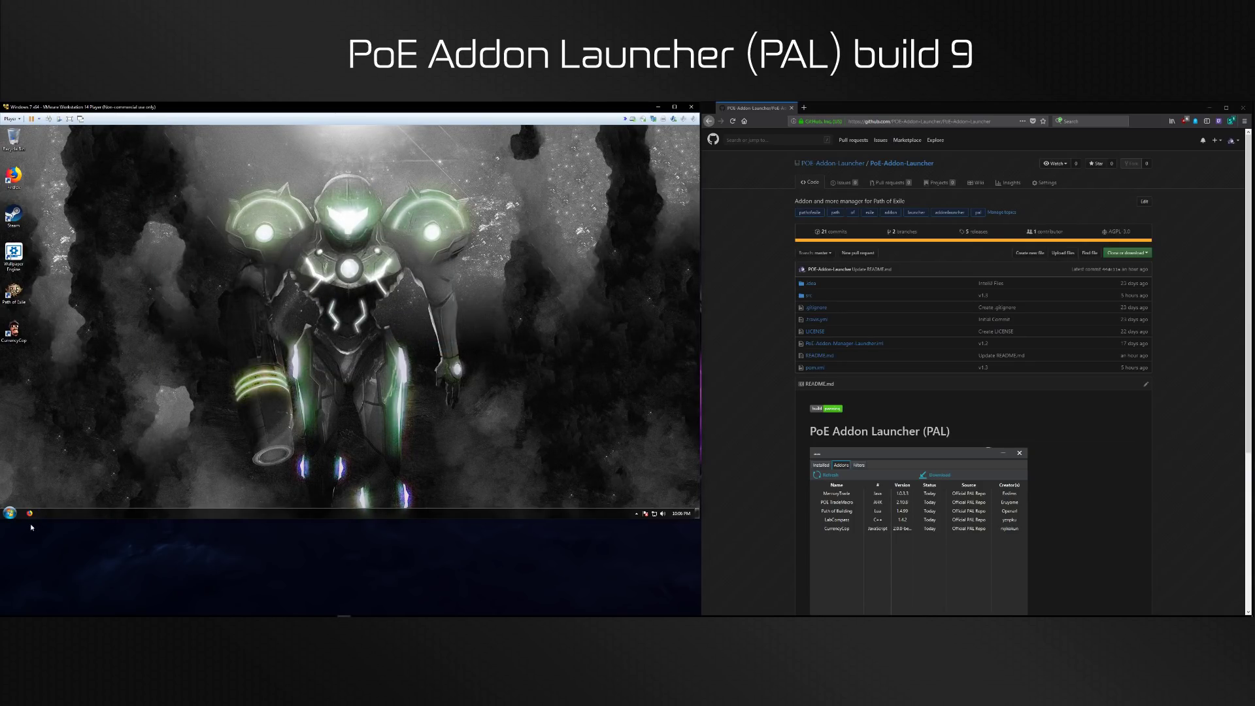
Start the PoE-Addon-Launcher file from the PAL folder in Documents and close the file browser
left_click(9, 513)
left_click(124, 366)
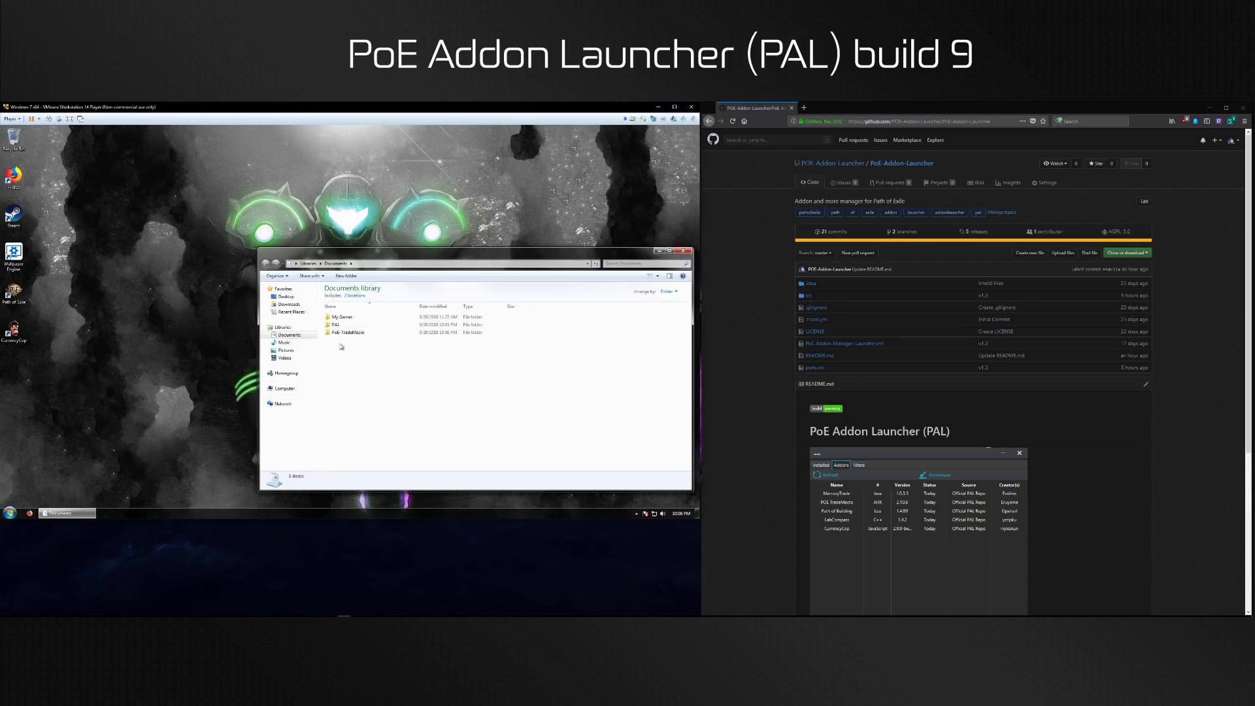
double_click(342, 325)
left_click(342, 347)
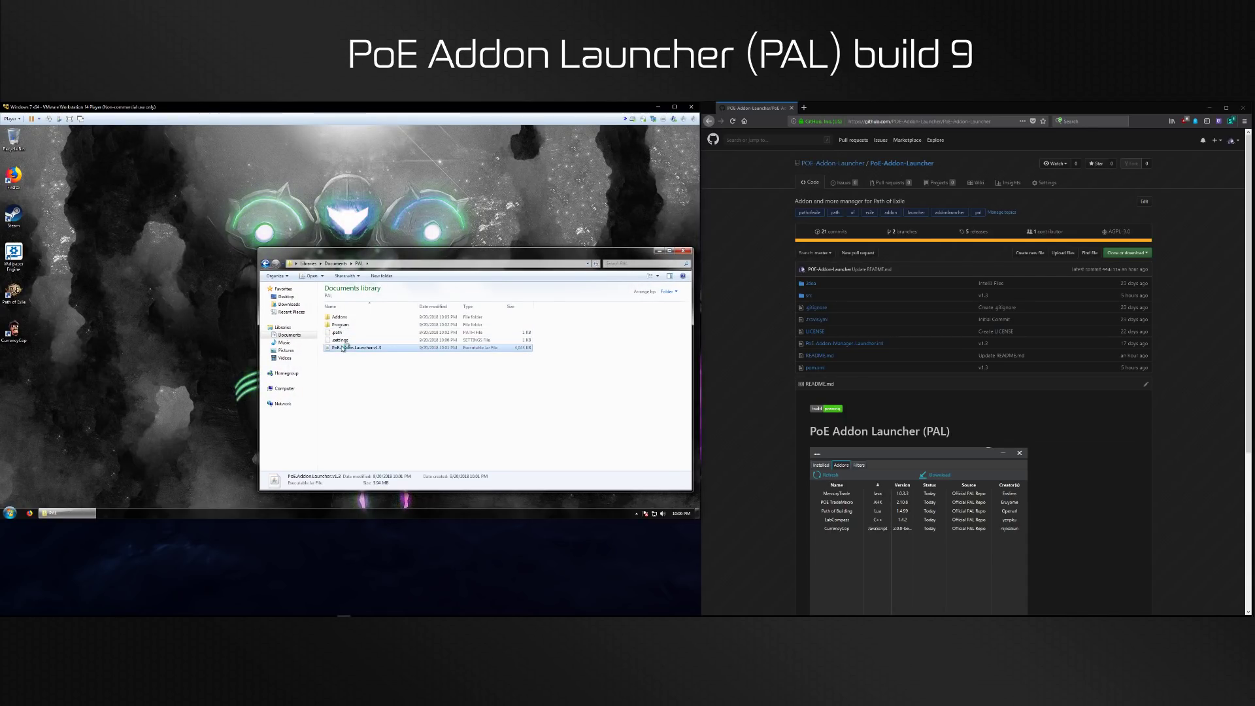
left_click(685, 251)
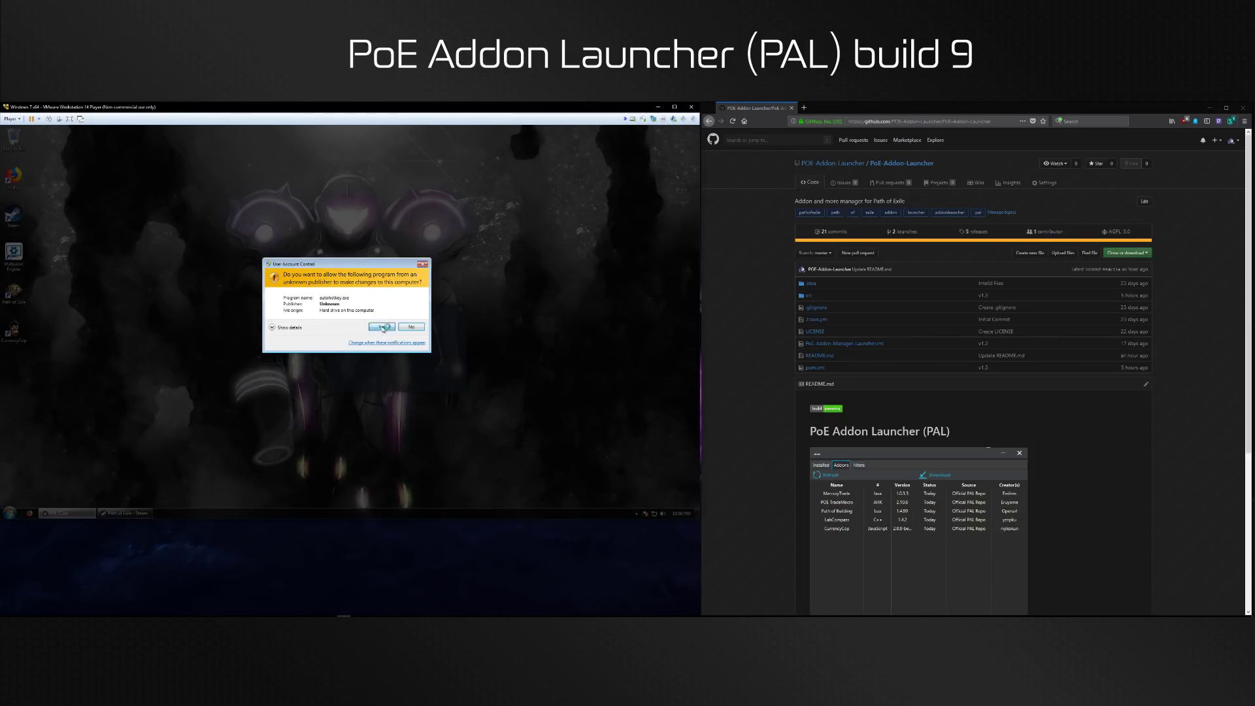
Allow AutoHotkey to run for the automatic launch, dismiss the TradeMacro update message and close Path of Exile
left_click(381, 326)
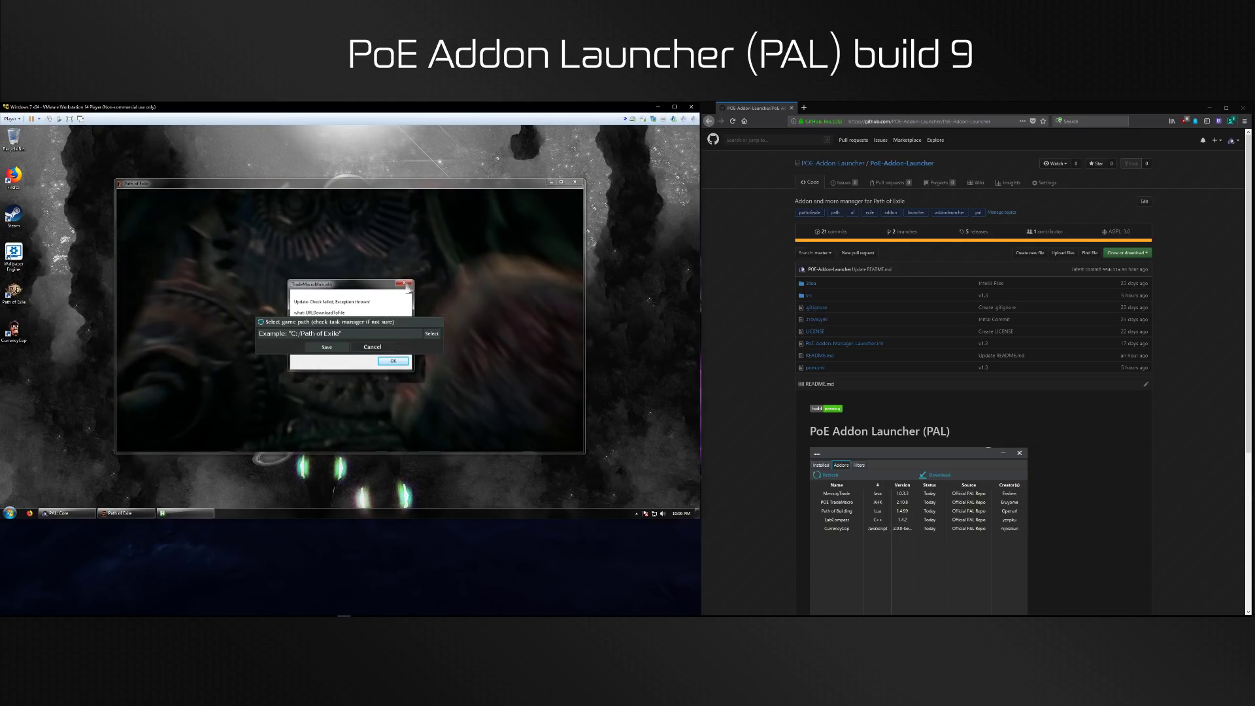
left_click(405, 284)
left_click(575, 183)
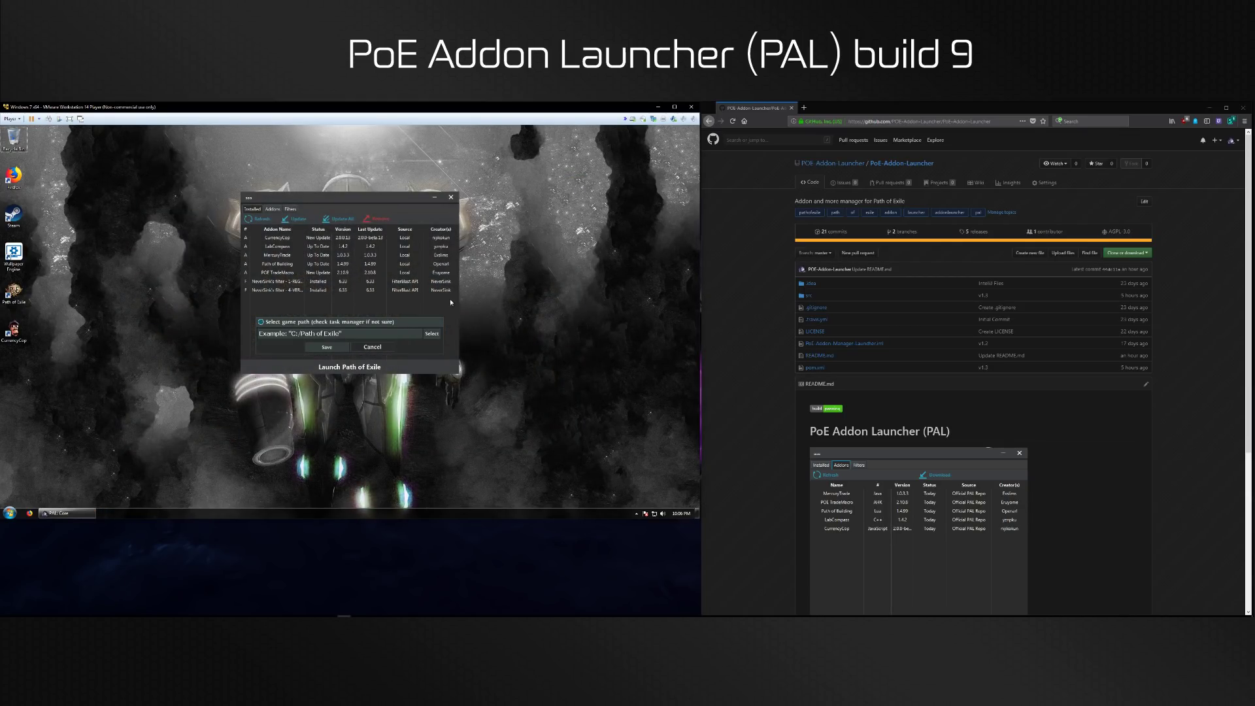